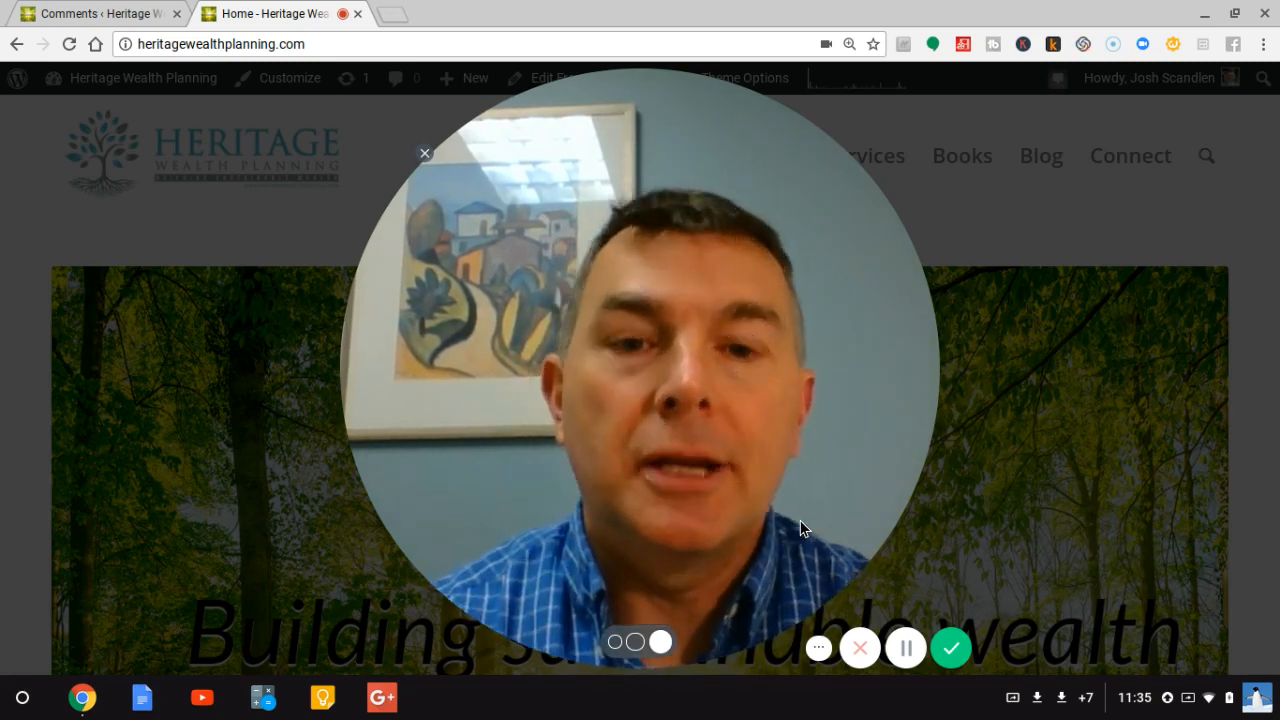
left_click(614, 643)
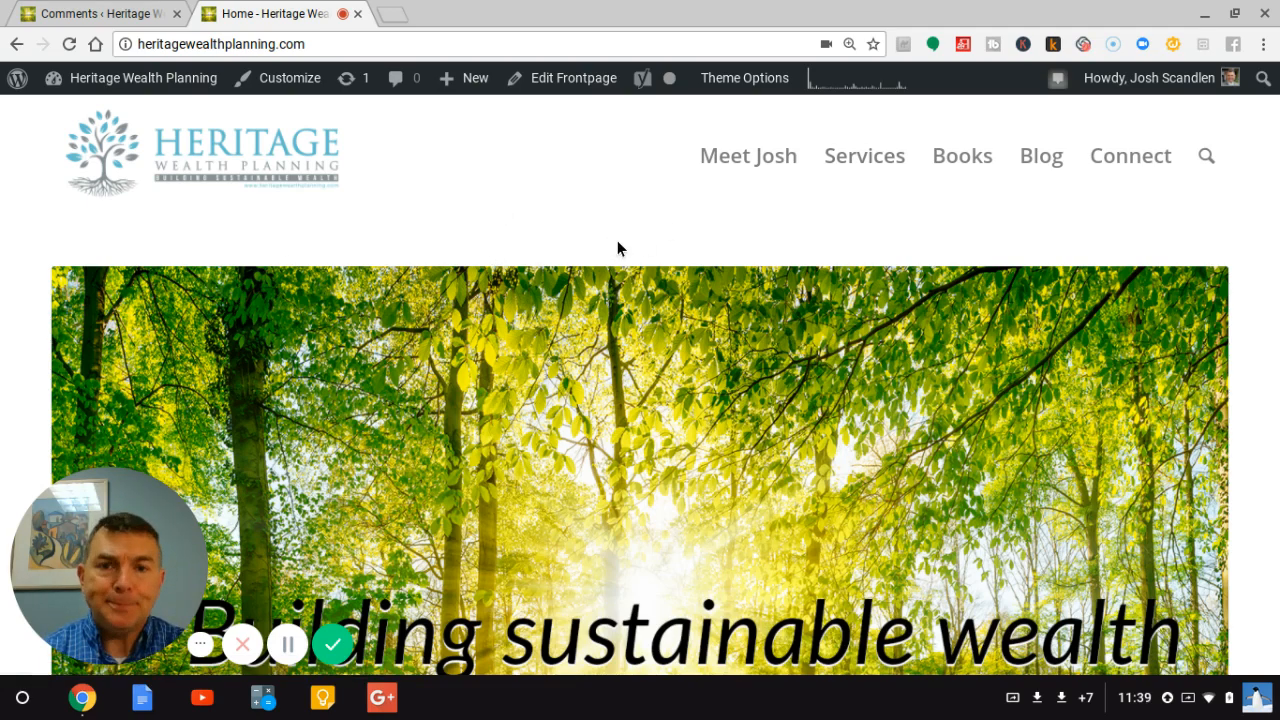
Step: Look through the Heritage Wealth Planning home page and open the site's Blog page
scroll(617, 248, "down", 8)
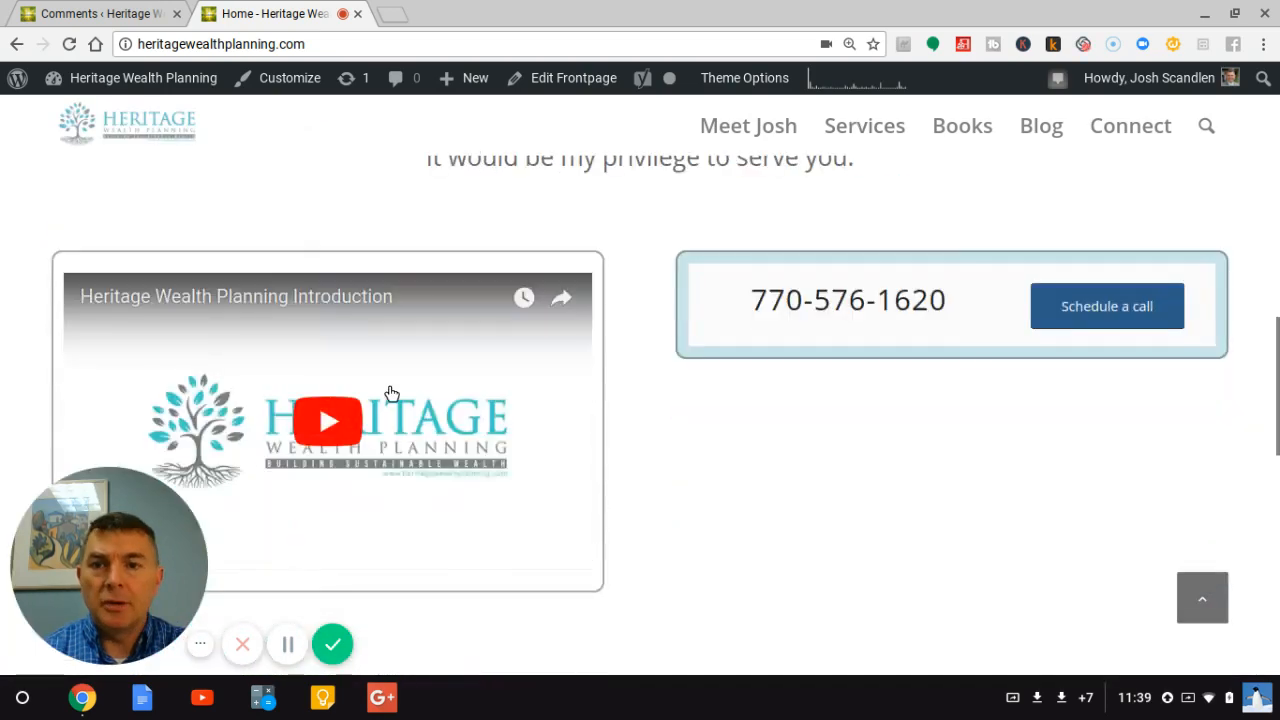
scroll(802, 500, "down", 3)
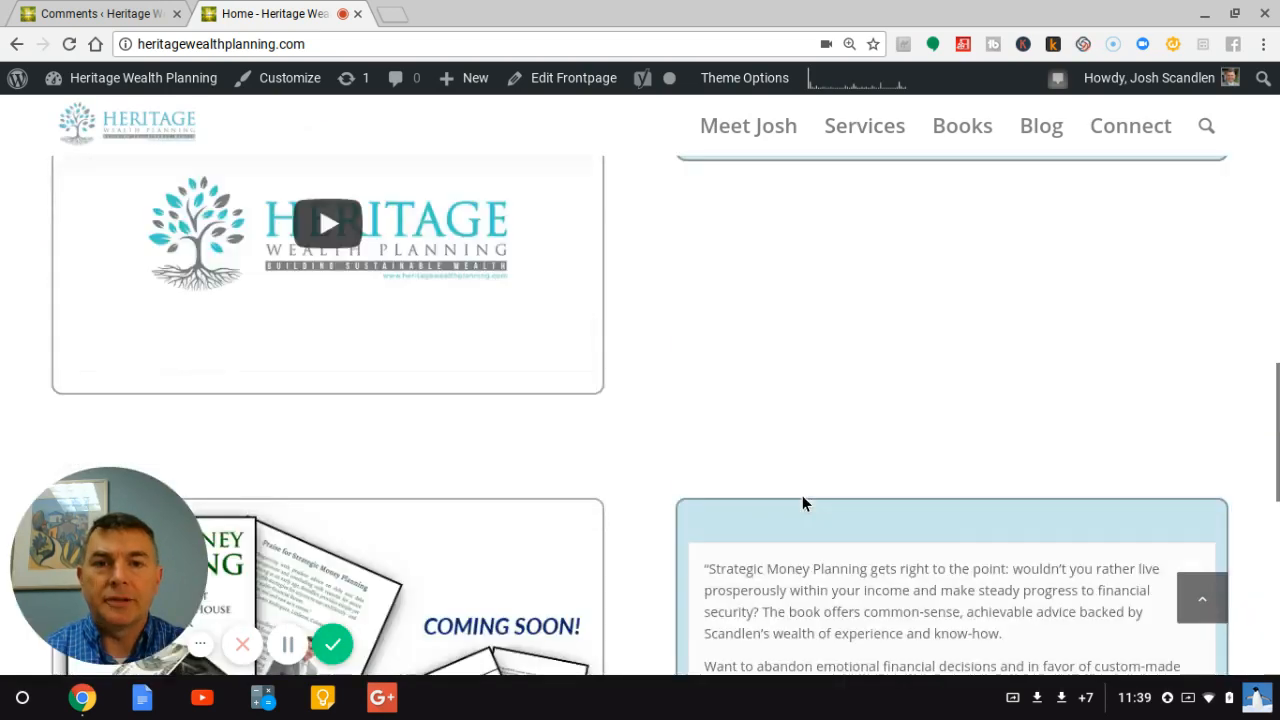
scroll(802, 503, "up", 10)
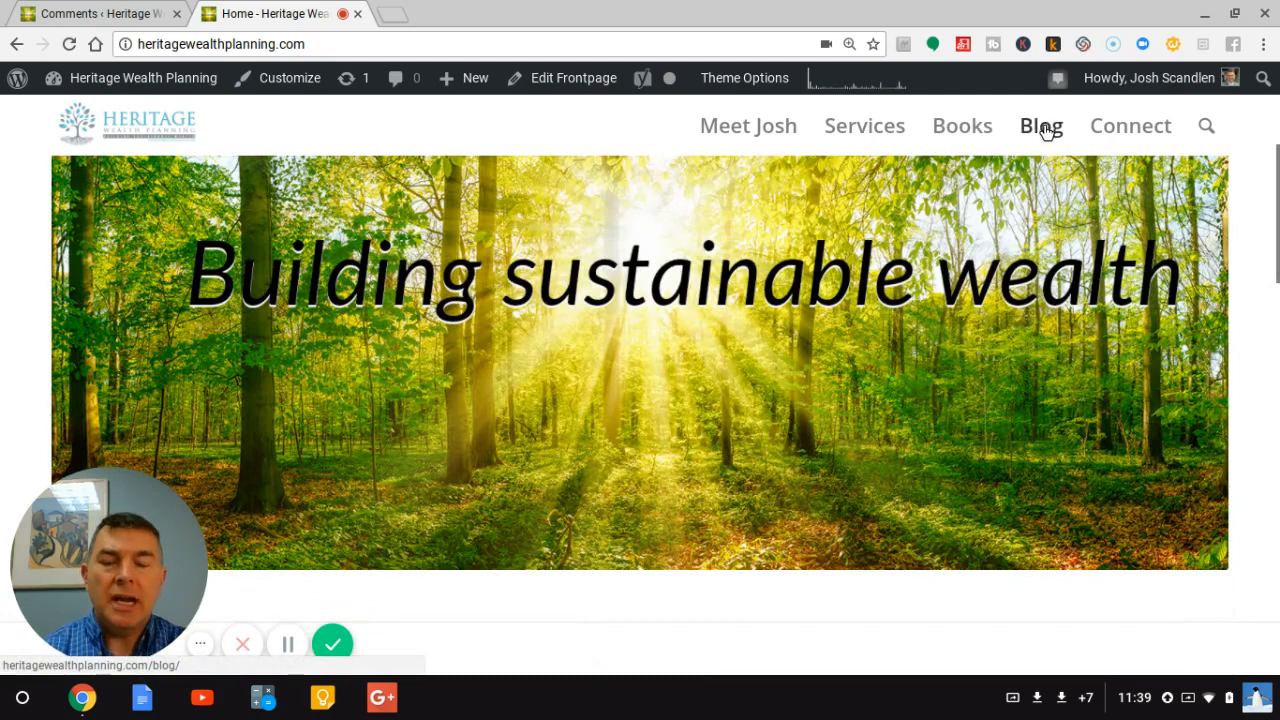
left_click(1041, 127)
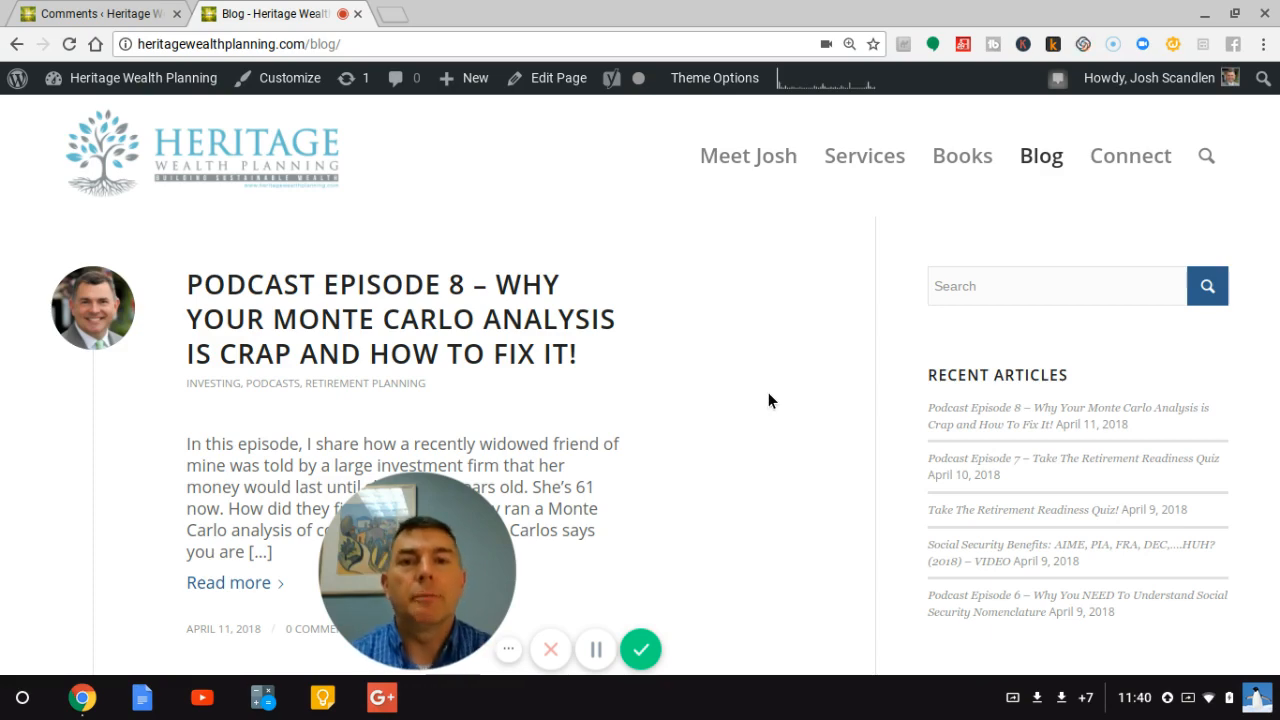
Step: Find the "Take The Retirement Readiness Quiz!" post in the blog list and open the full post
scroll(697, 298, "down", 2)
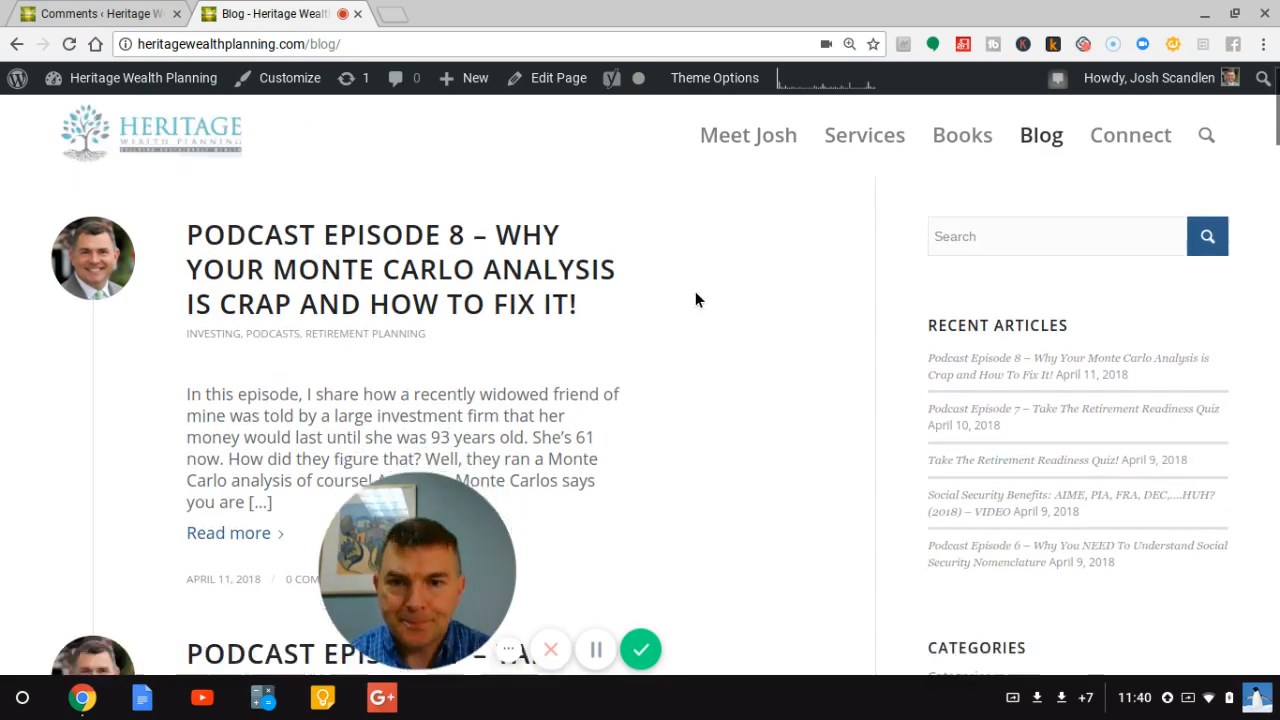
scroll(697, 298, "down", 1)
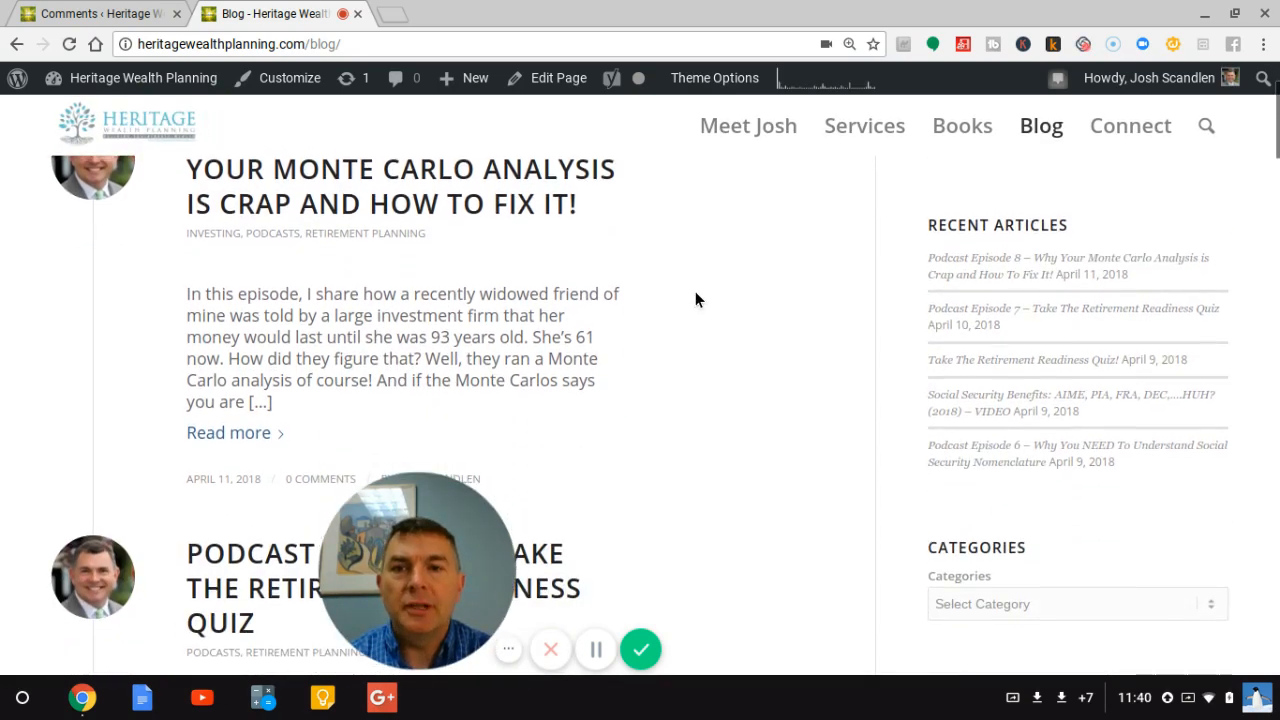
scroll(697, 298, "up", 1)
scroll(697, 298, "down", 3)
scroll(697, 298, "down", 10)
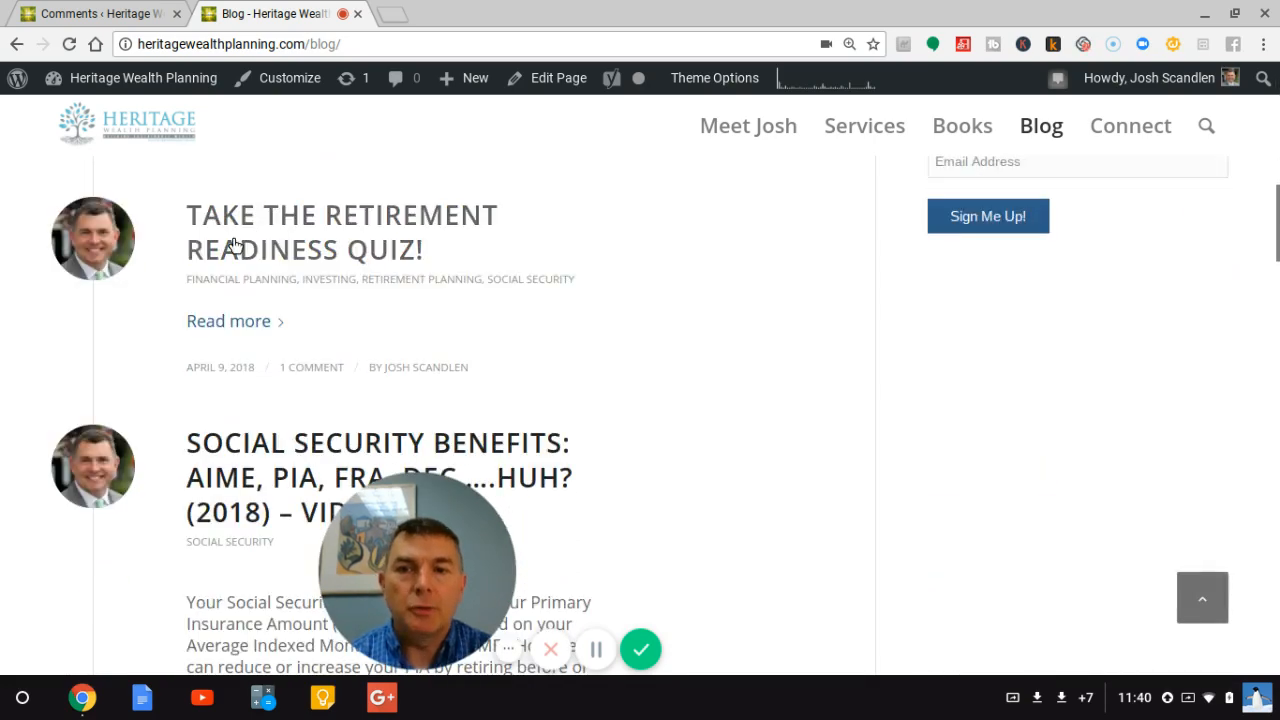
left_click(233, 320)
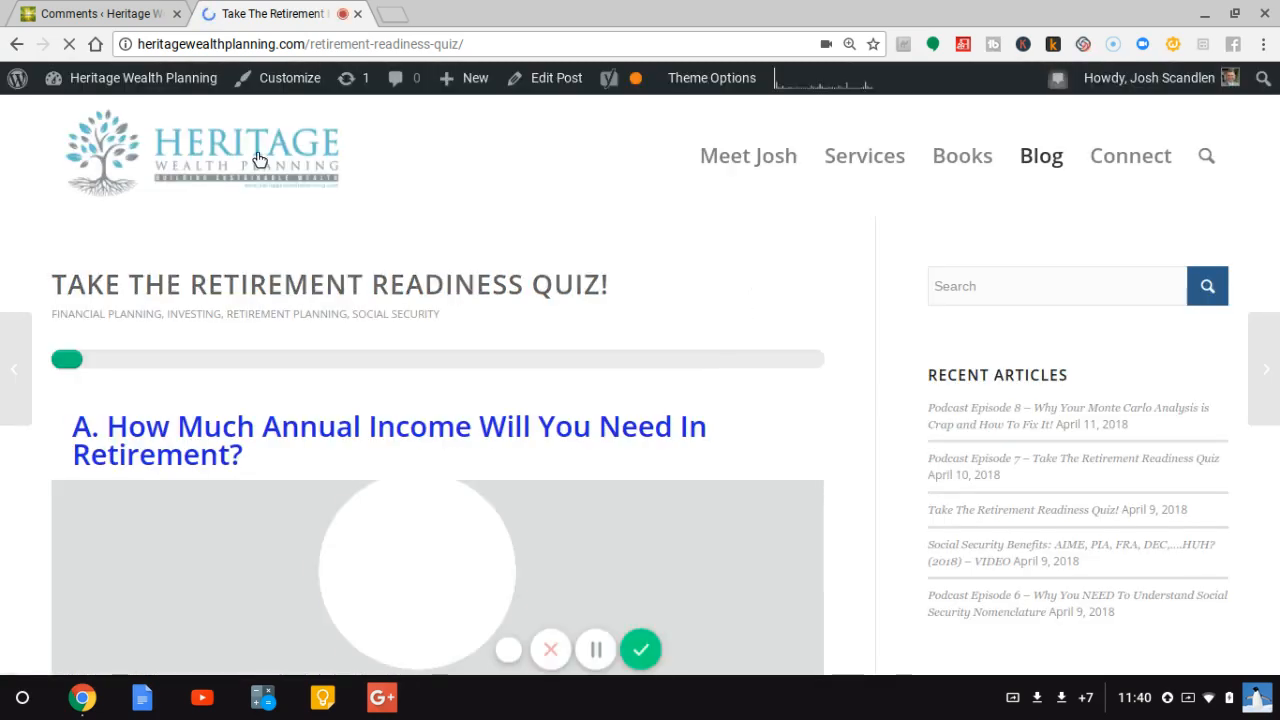
Step: Answer quiz question A on annual retirement income, and answer question B on the Primary Insurance Amount with "Not sure..."
scroll(679, 204, "down", 3)
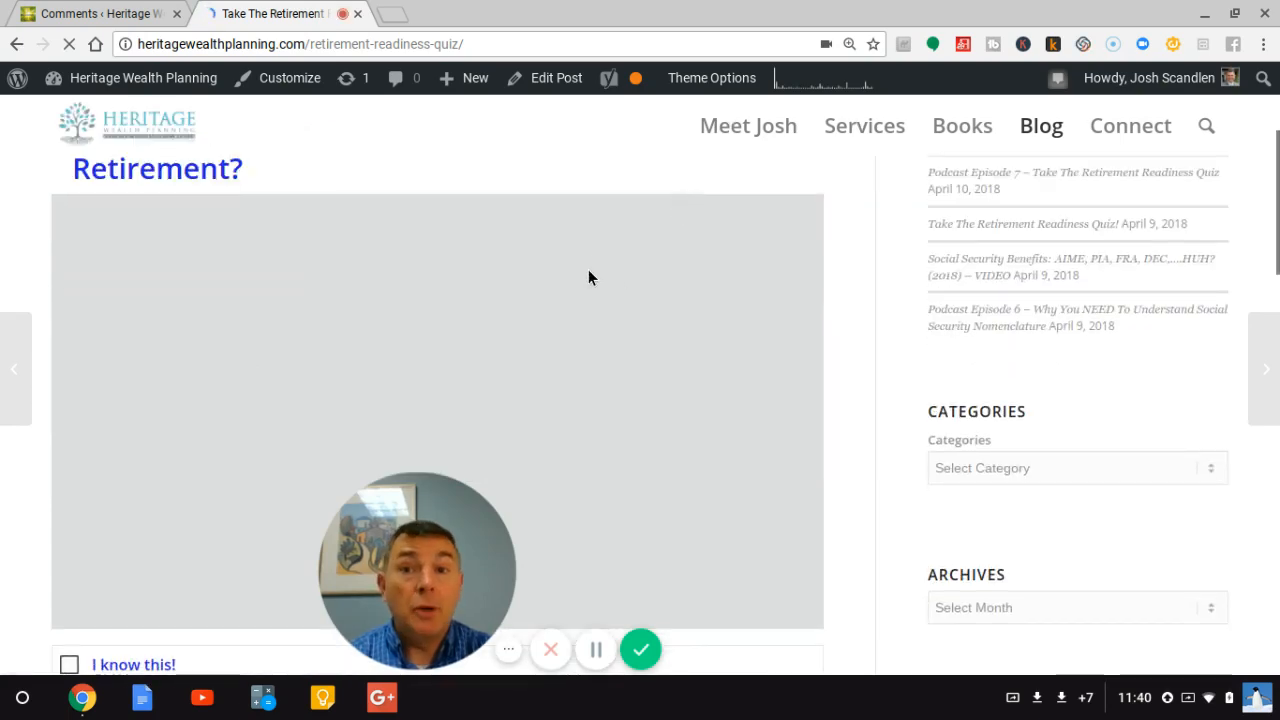
scroll(644, 220, "up", 3)
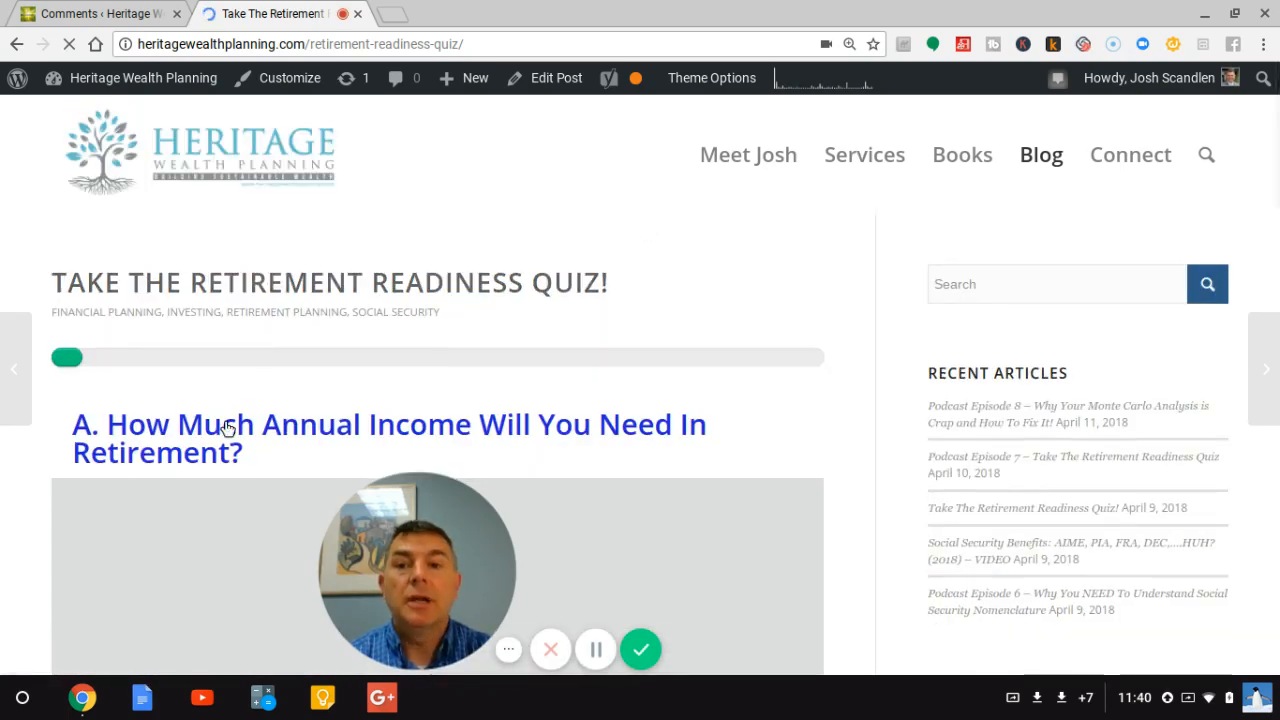
scroll(737, 266, "down", 3)
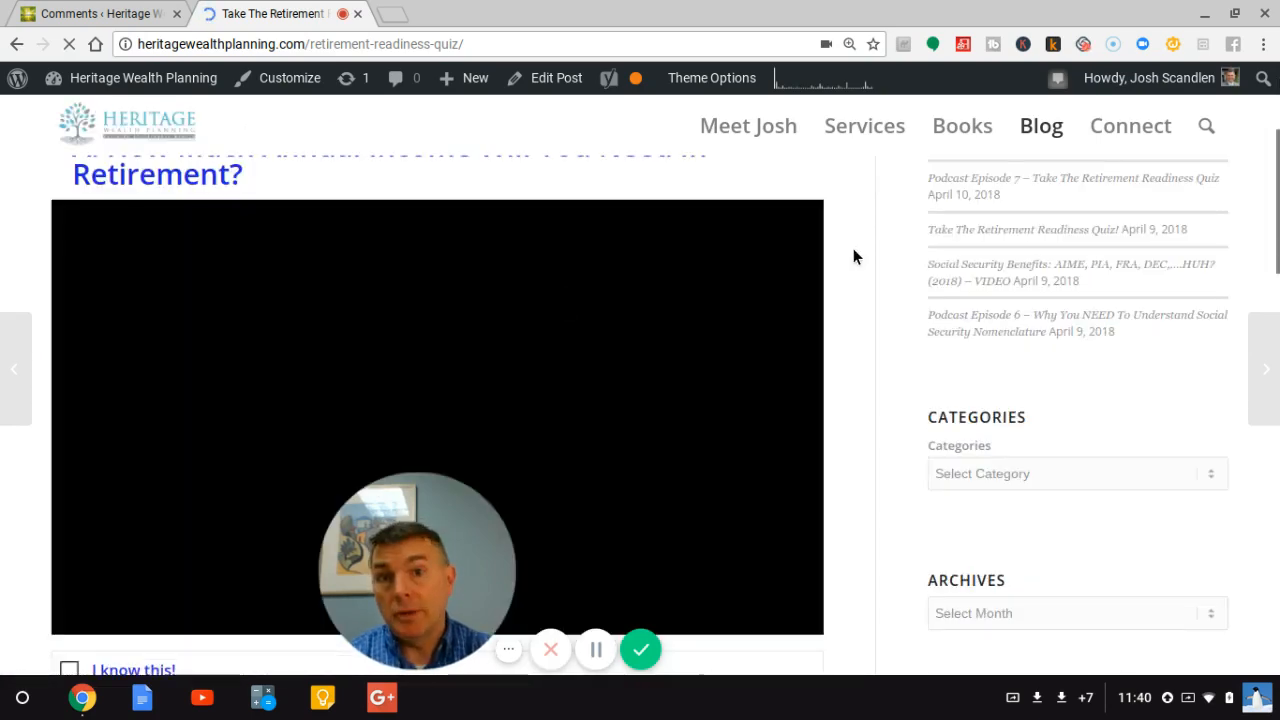
scroll(853, 257, "down", 5)
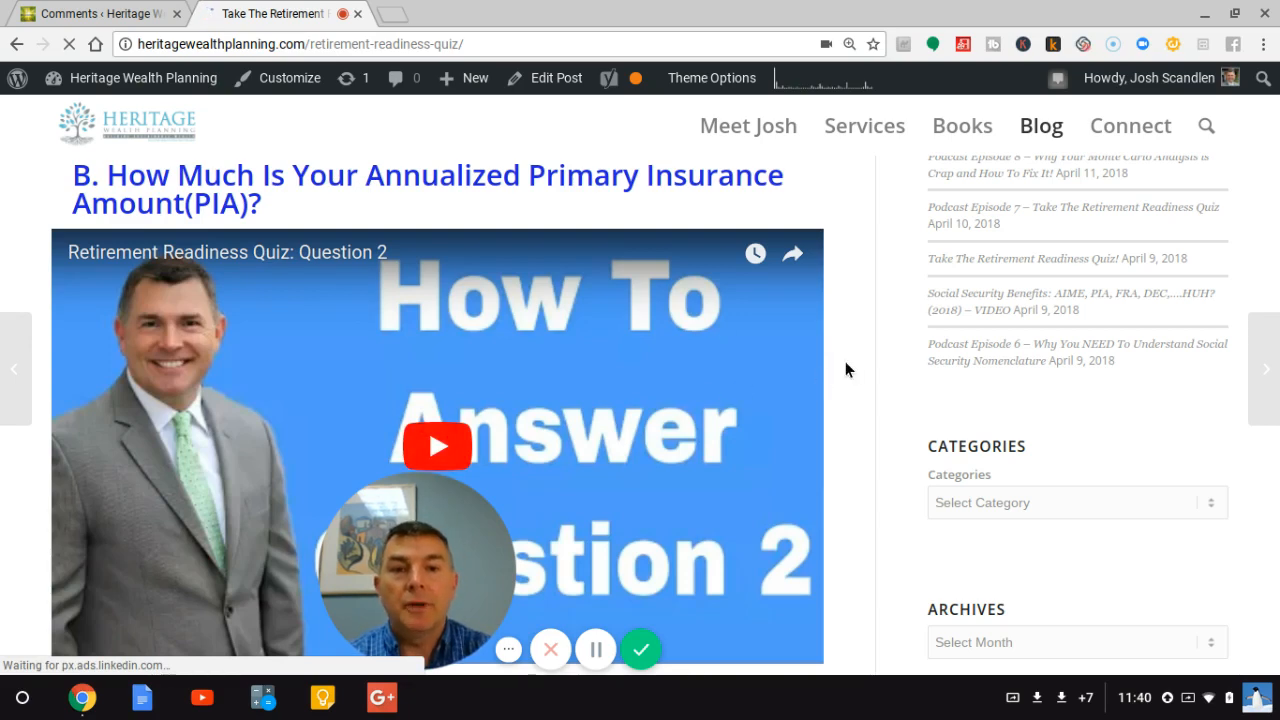
scroll(847, 361, "down", 5)
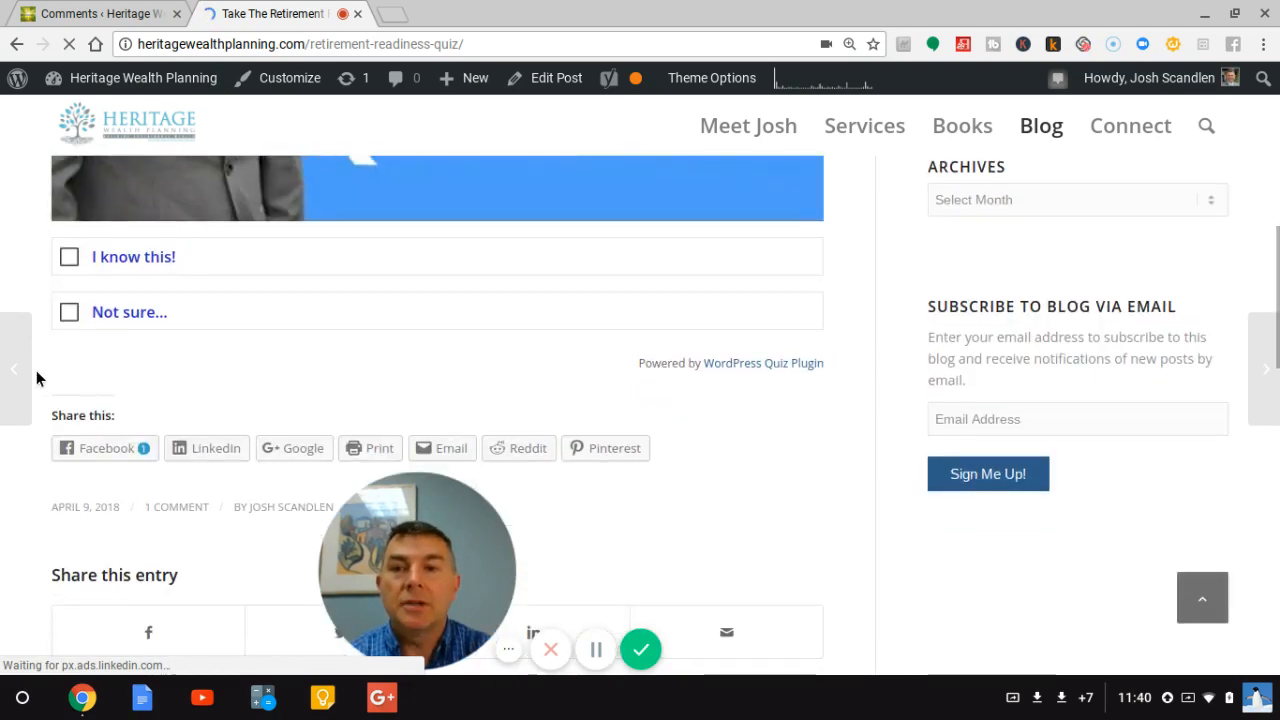
left_click(68, 312)
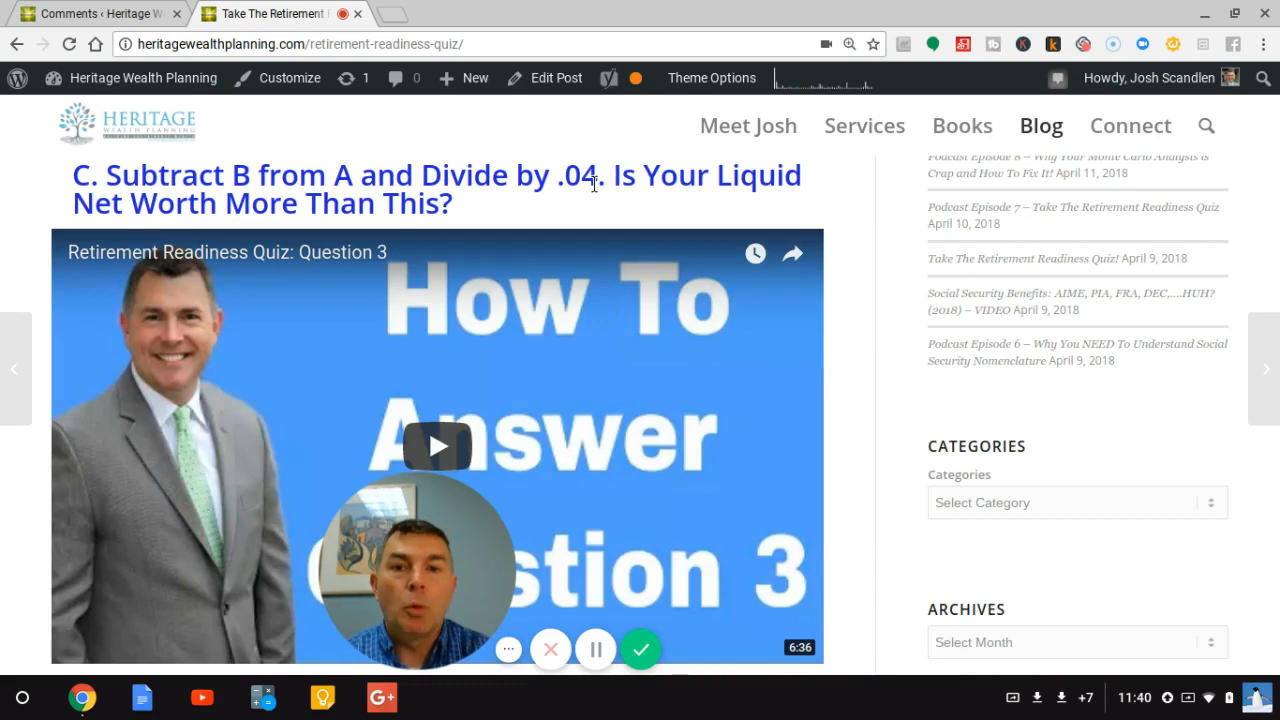
Step: Answer question C about liquid net worth with "No!" and restart the quiz from its result page
scroll(594, 184, "down", 4)
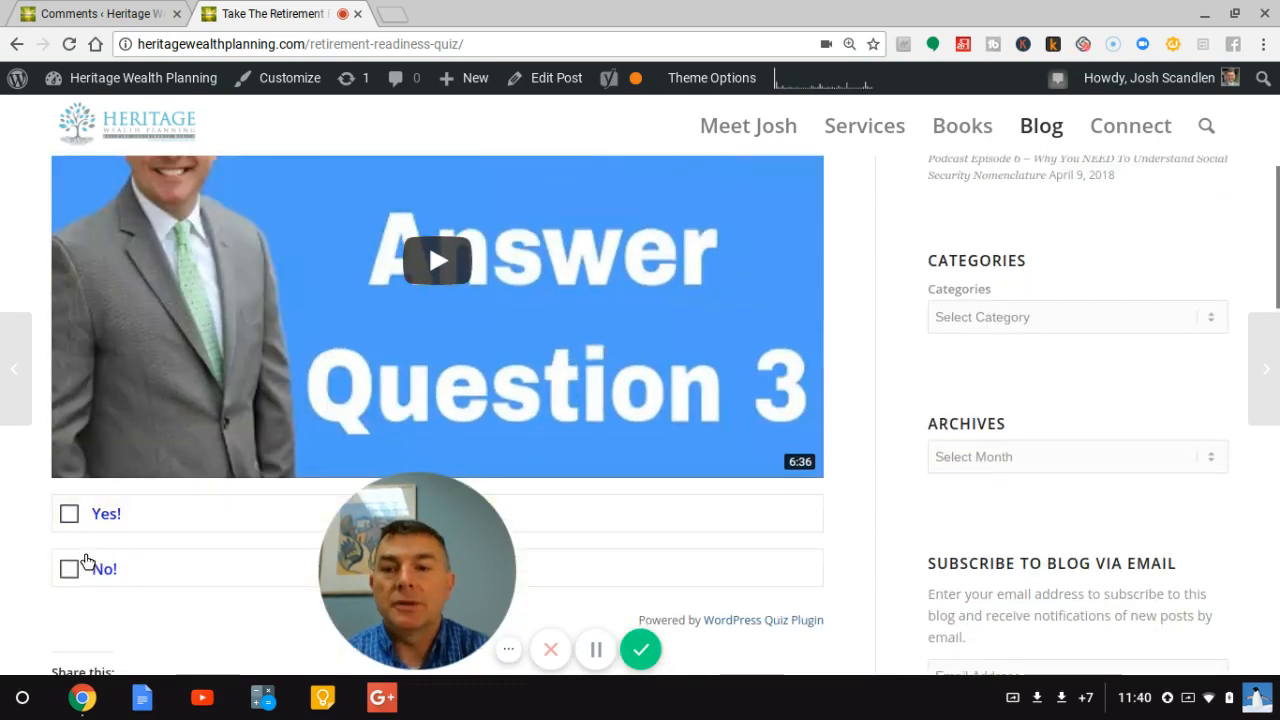
left_click(86, 566)
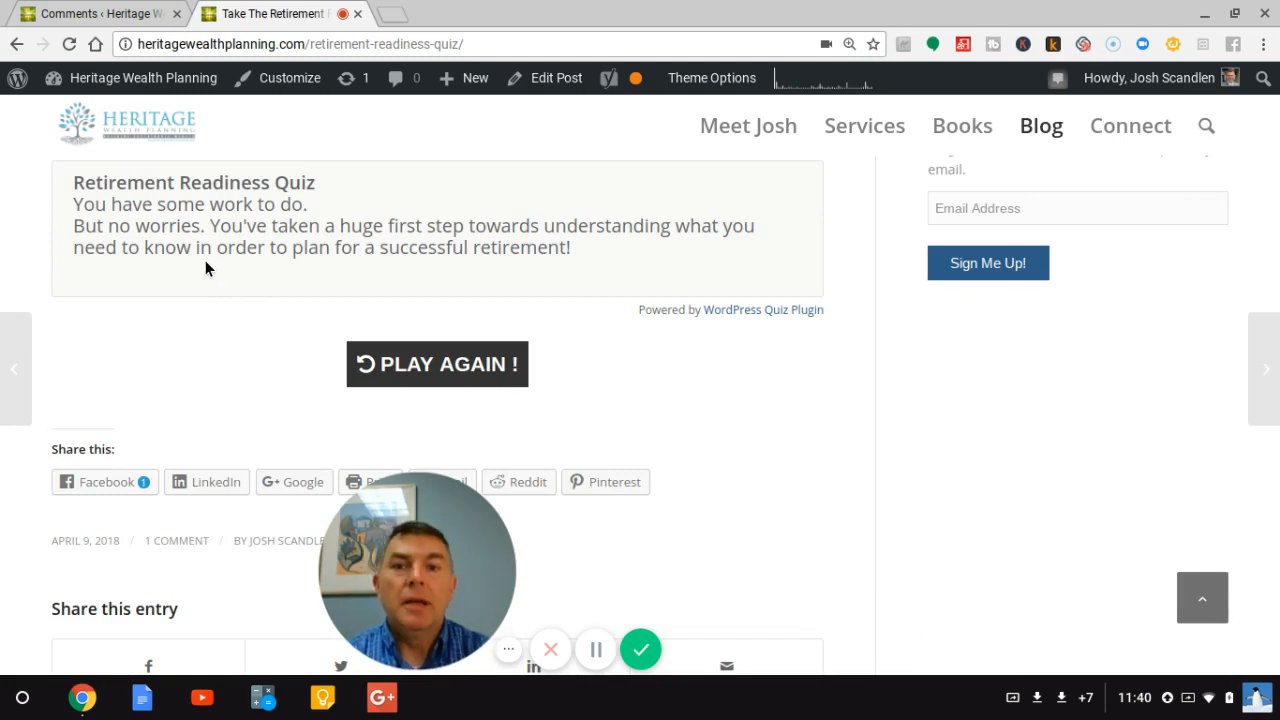
left_click(437, 367)
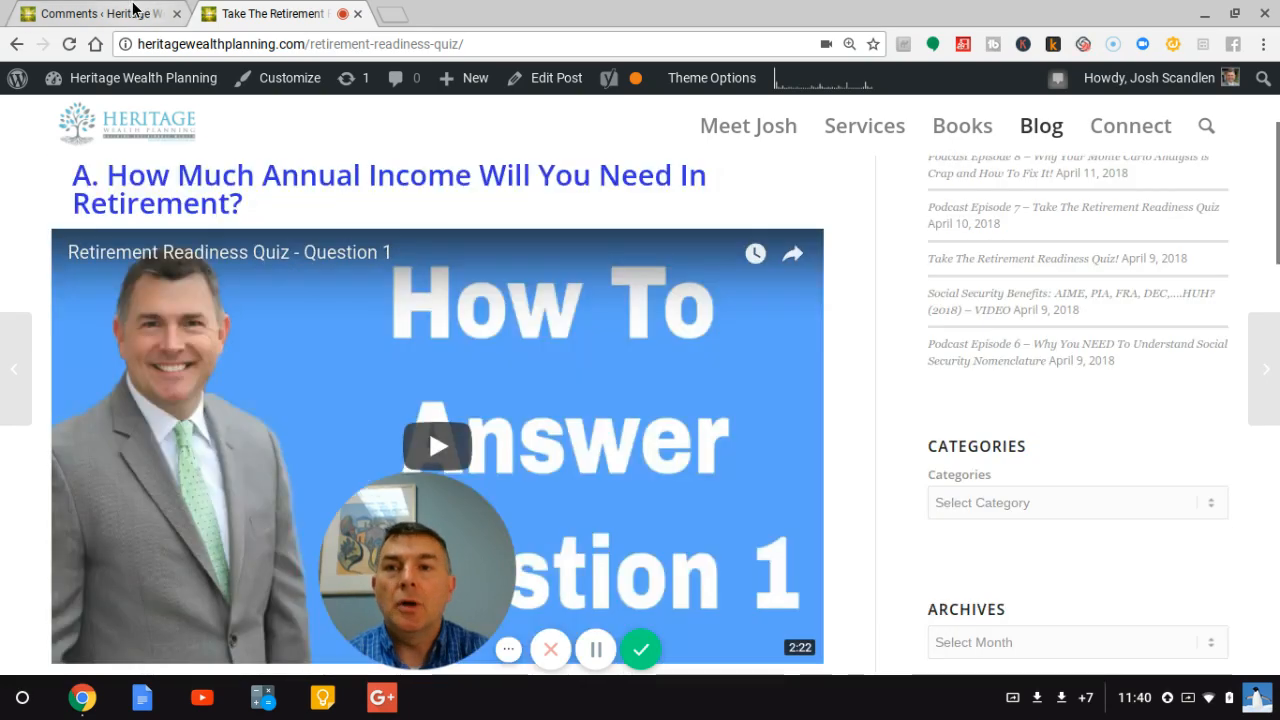
Step: Switch to the site's WordPress admin Comments page and examine the available admin sections, such as Posts, Appearance and Plugins
left_click(135, 10)
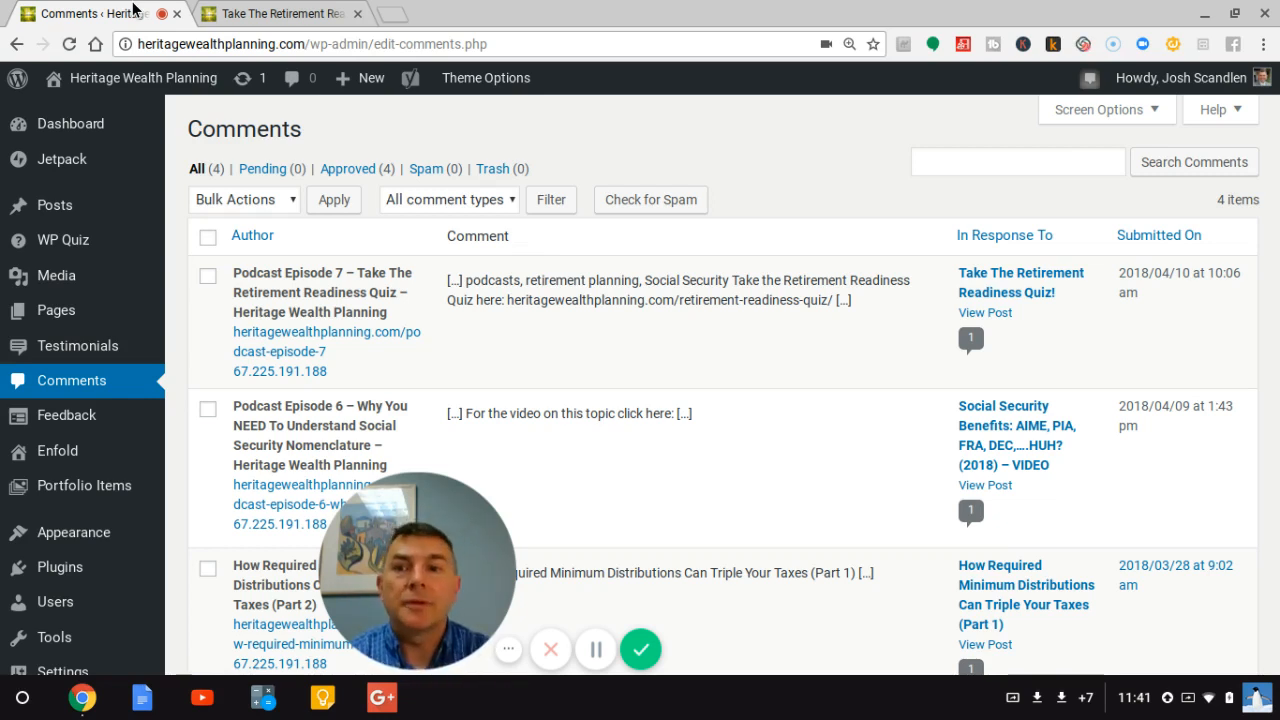
mouse_move(58, 196)
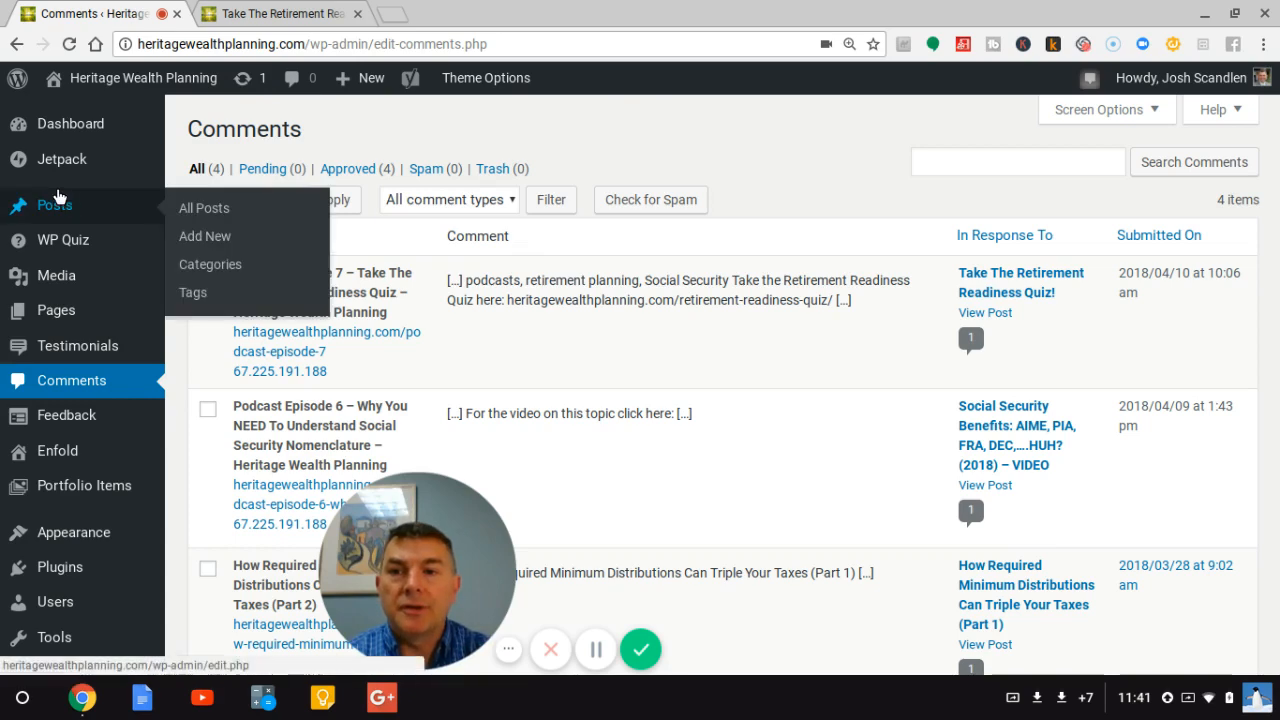
scroll(58, 196, "down", 2)
scroll(55, 198, "up", 2)
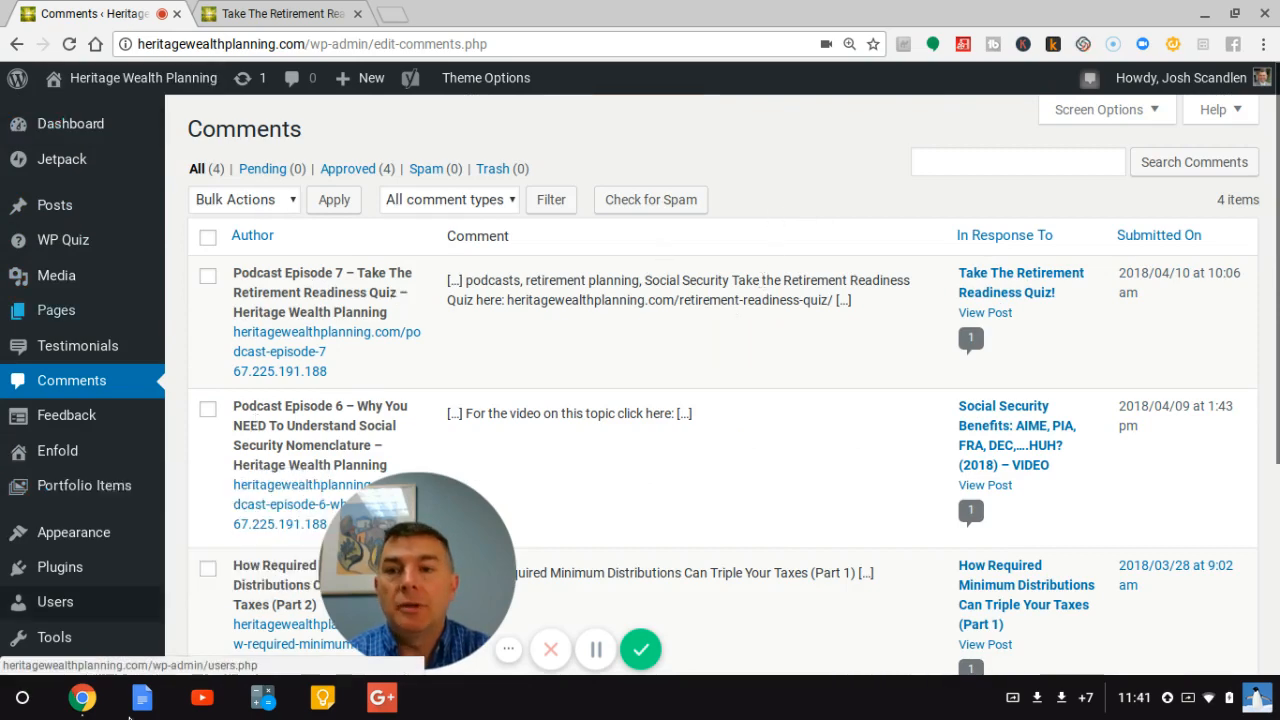
mouse_move(450, 268)
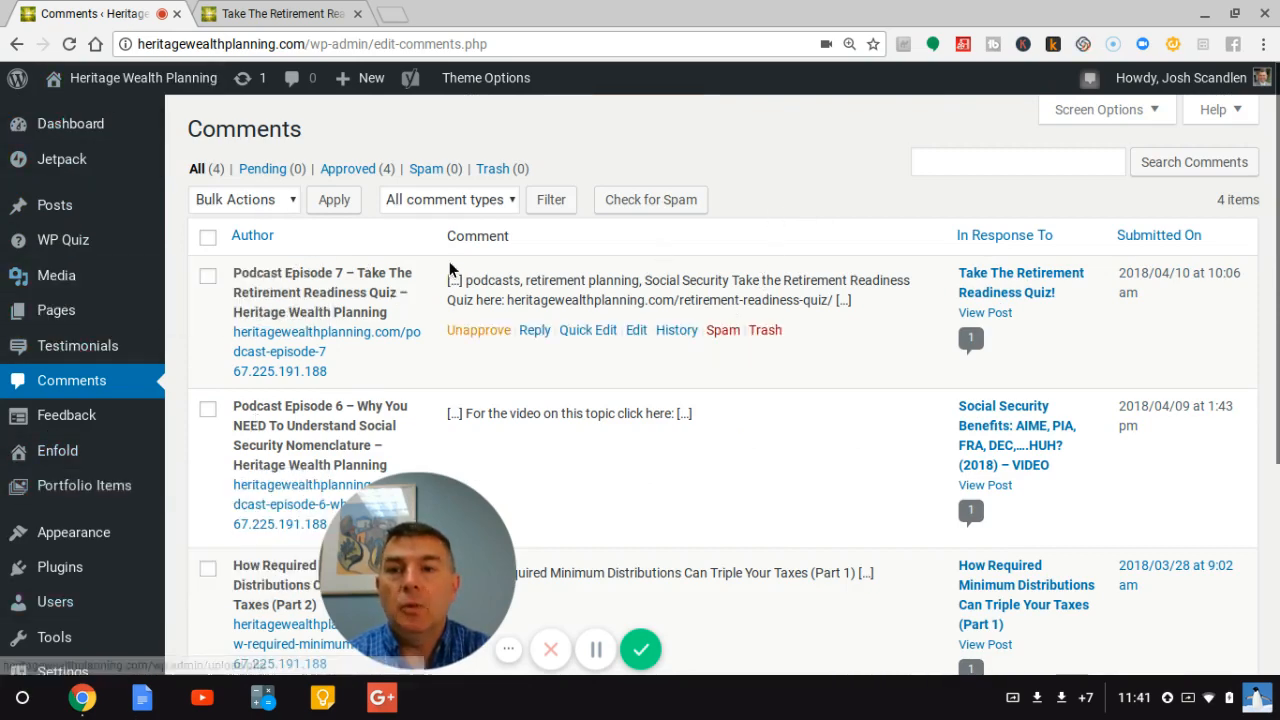
scroll(45, 312, "down", 3)
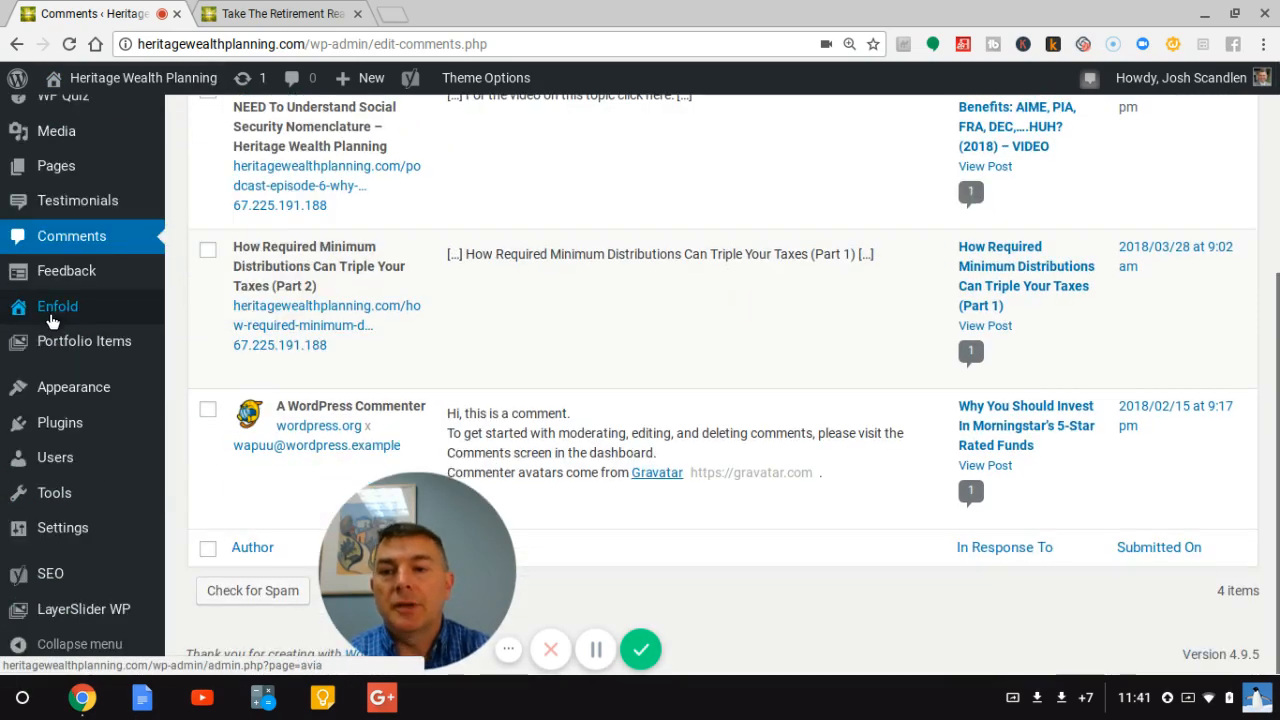
mouse_move(628, 338)
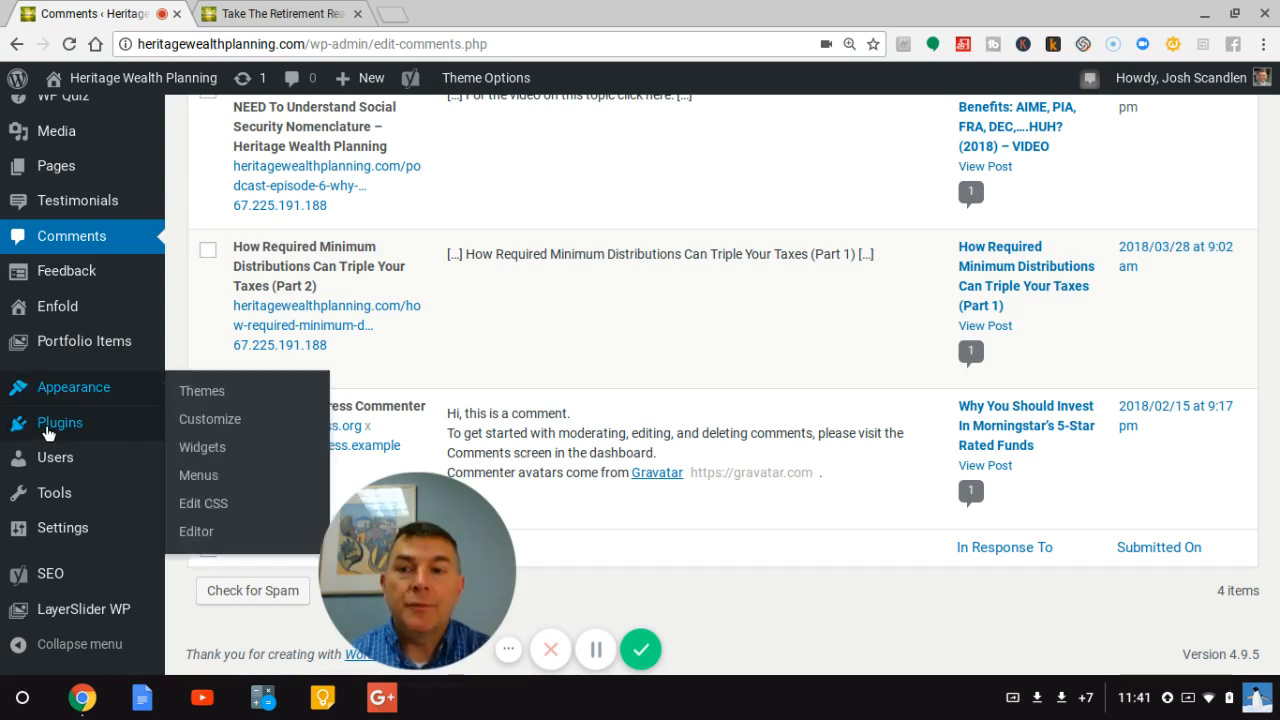
mouse_move(53, 430)
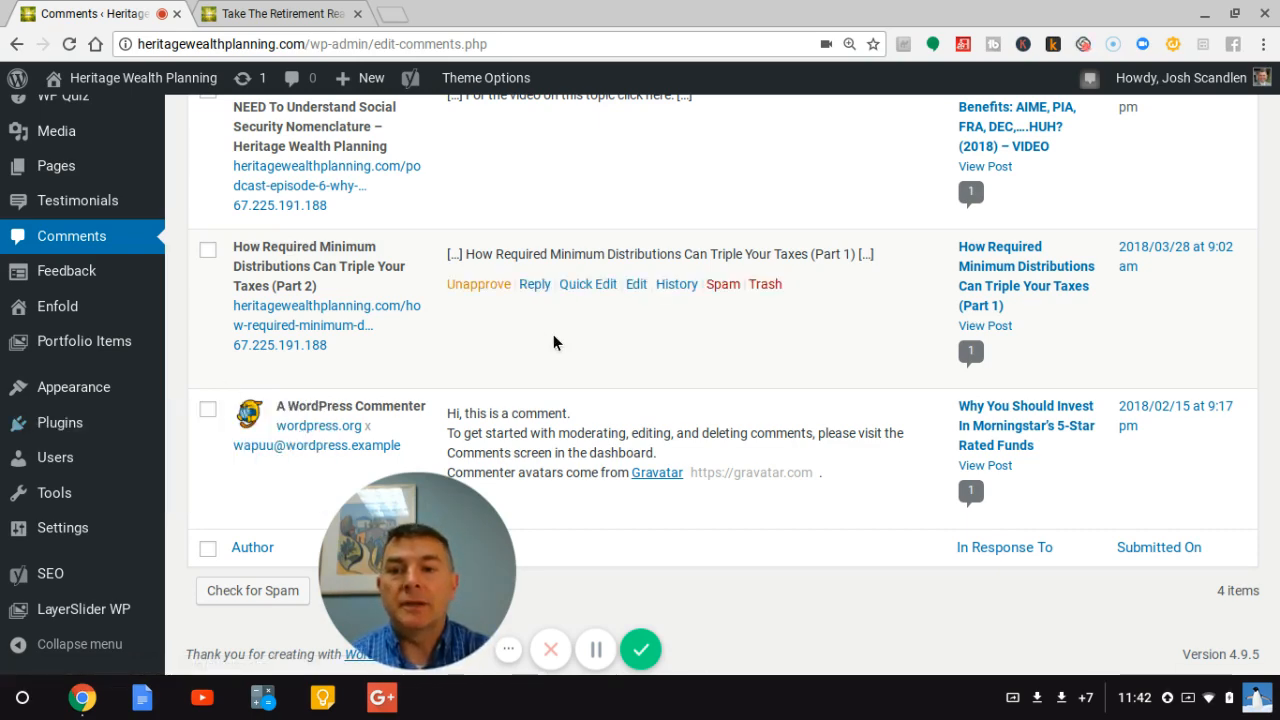
scroll(553, 343, "up", 3)
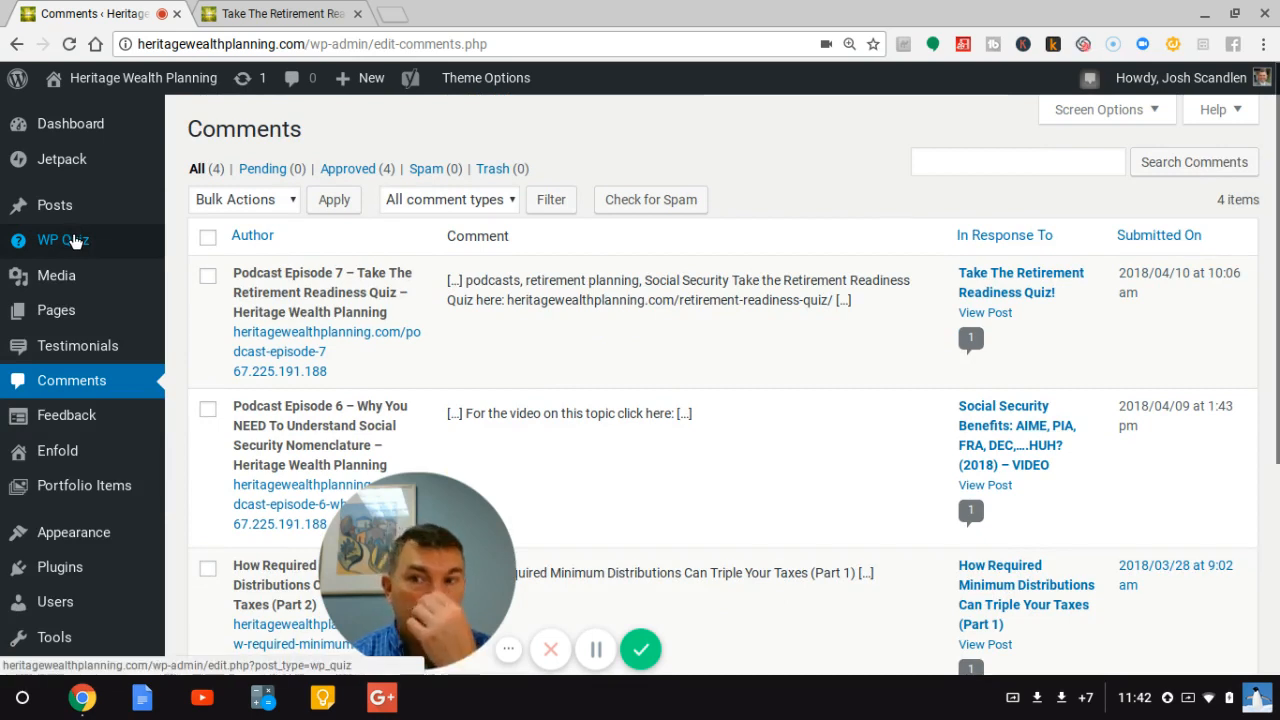
Step: Show all quizzes of the WP Quiz plugin and open the Retirement Readiness Quiz for editing
mouse_move(74, 241)
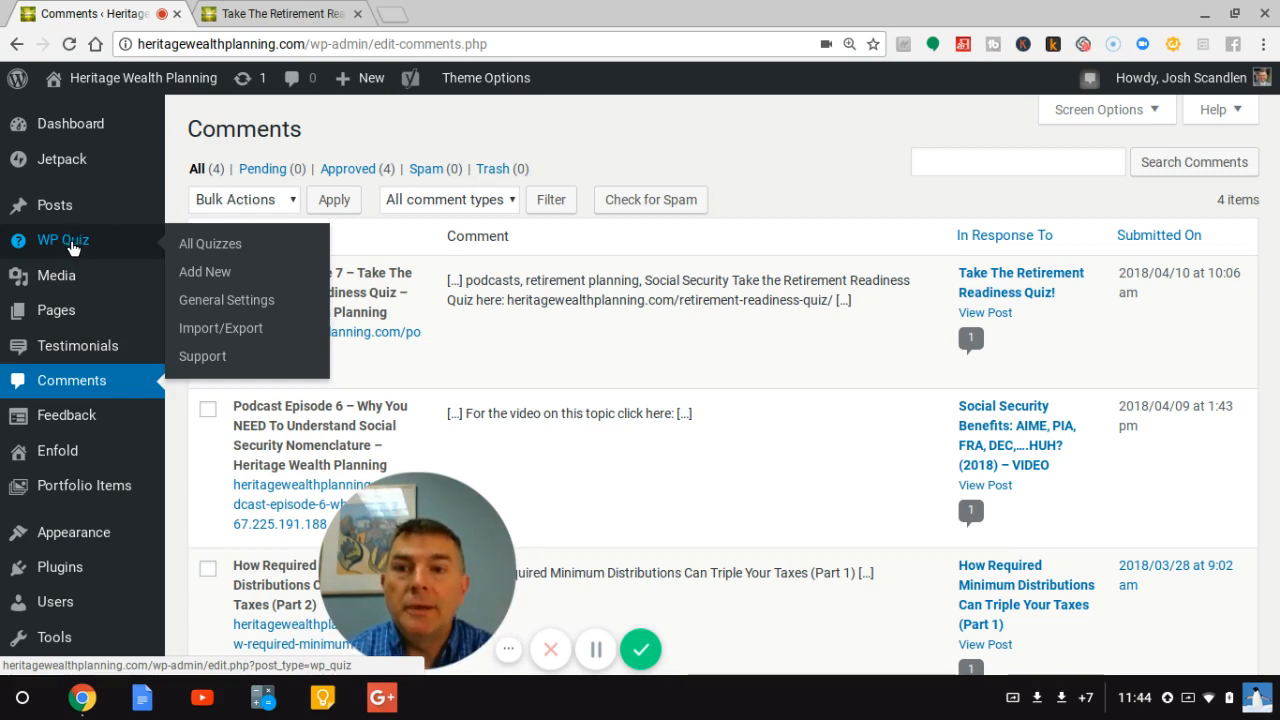
left_click(225, 246)
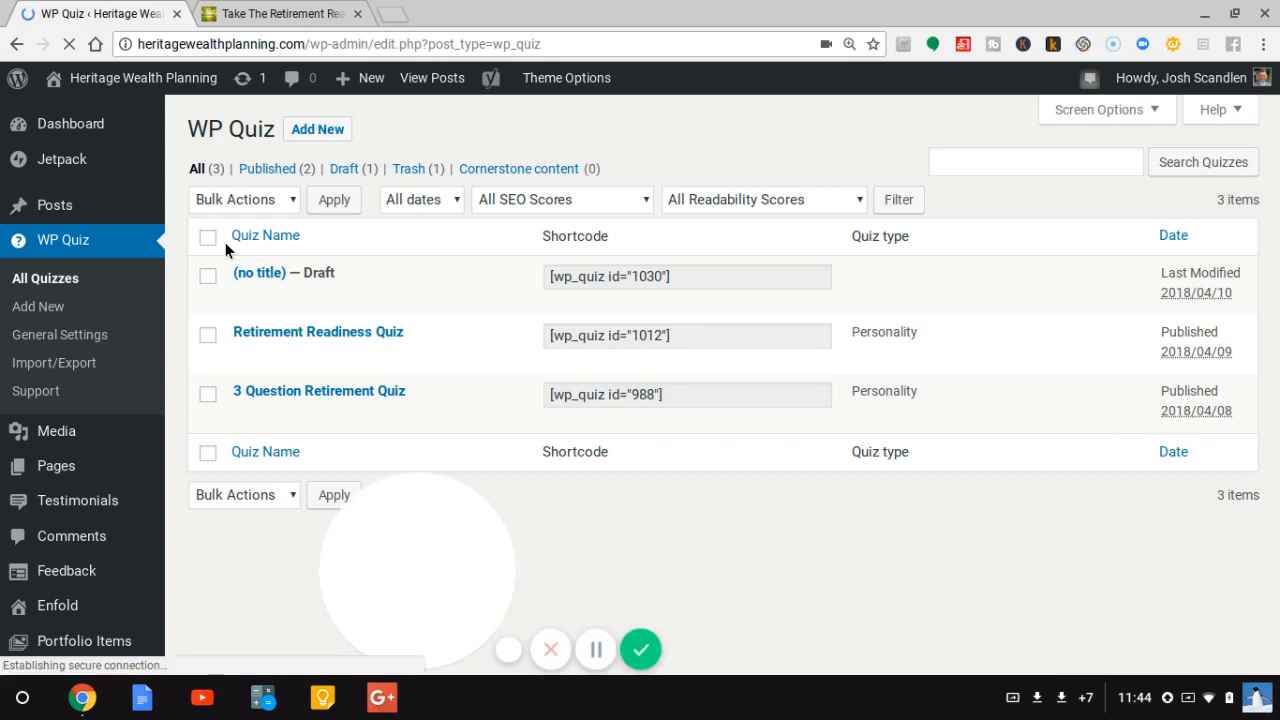
mouse_move(394, 332)
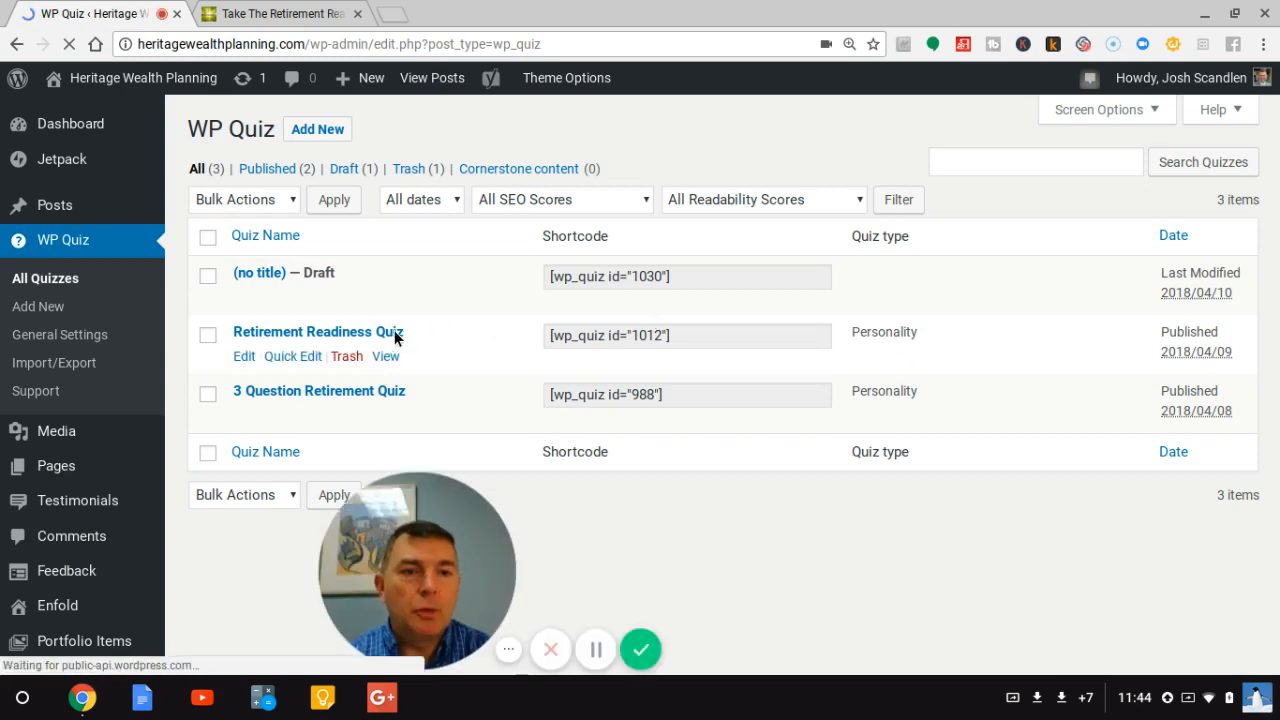
left_click(280, 337)
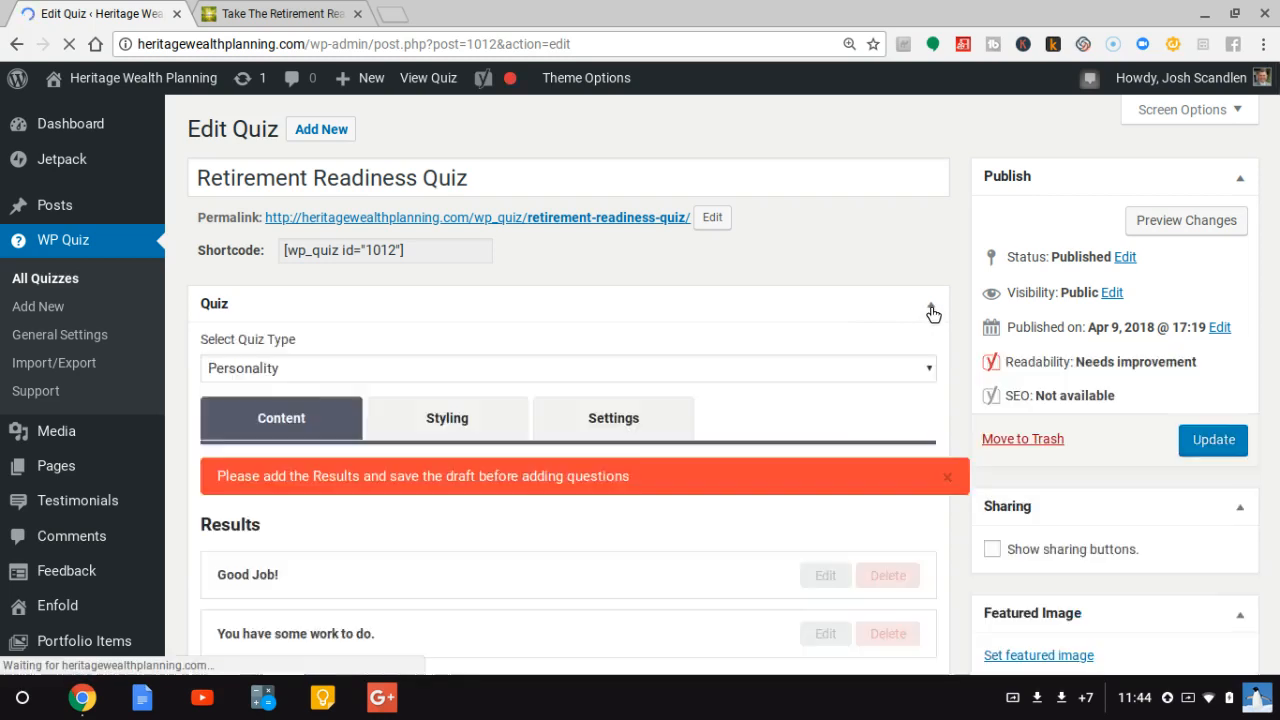
Step: Examine the Retirement Readiness Quiz's type, results and questions in its Quiz section
left_click(930, 306)
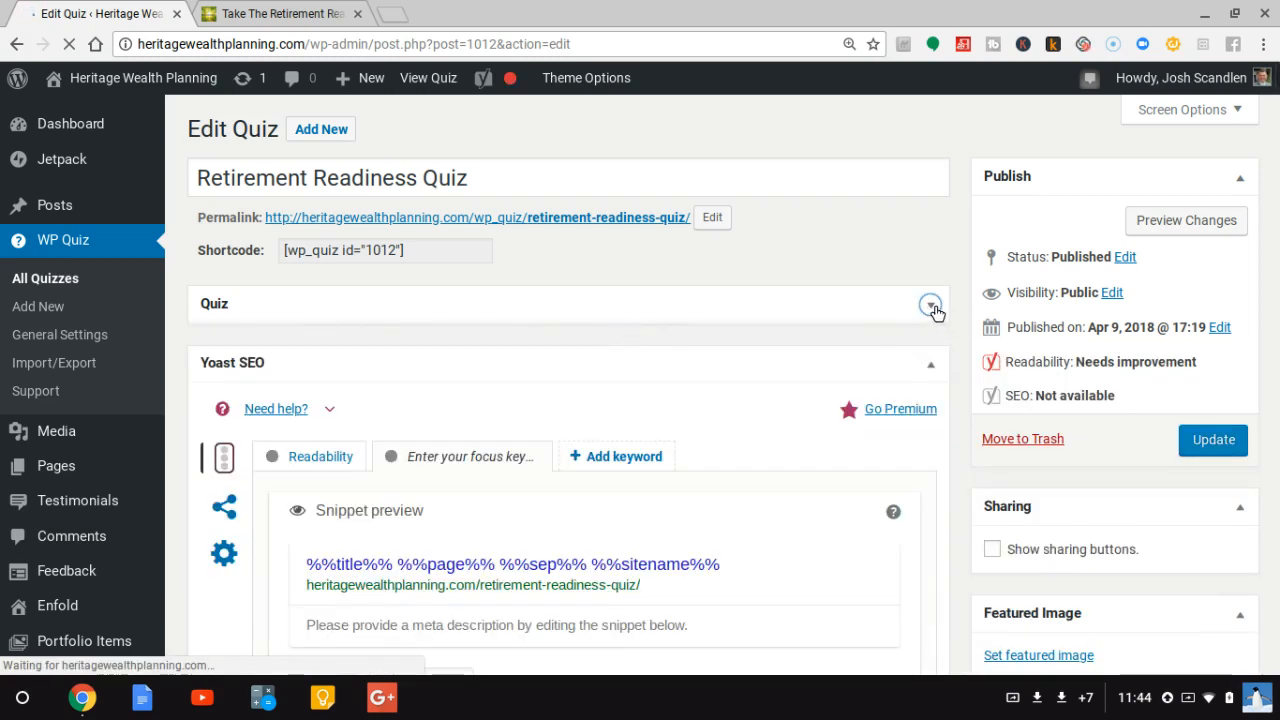
left_click(866, 304)
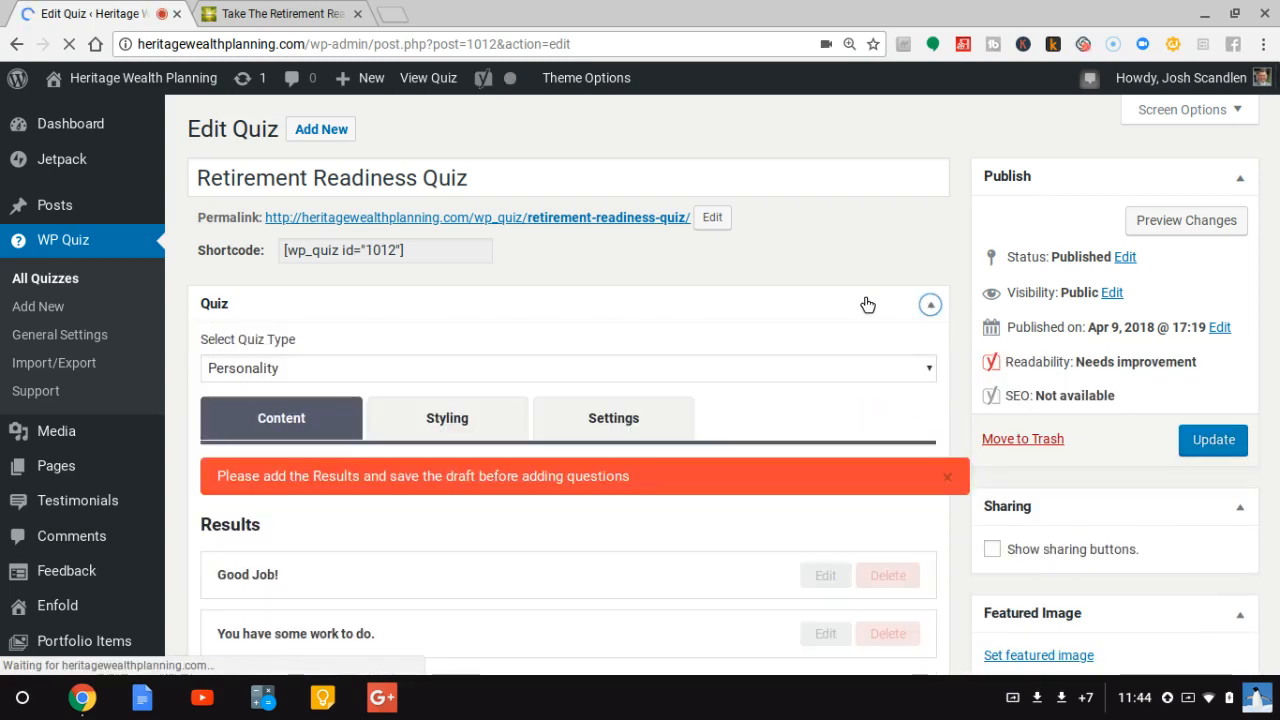
scroll(865, 296, "down", 3)
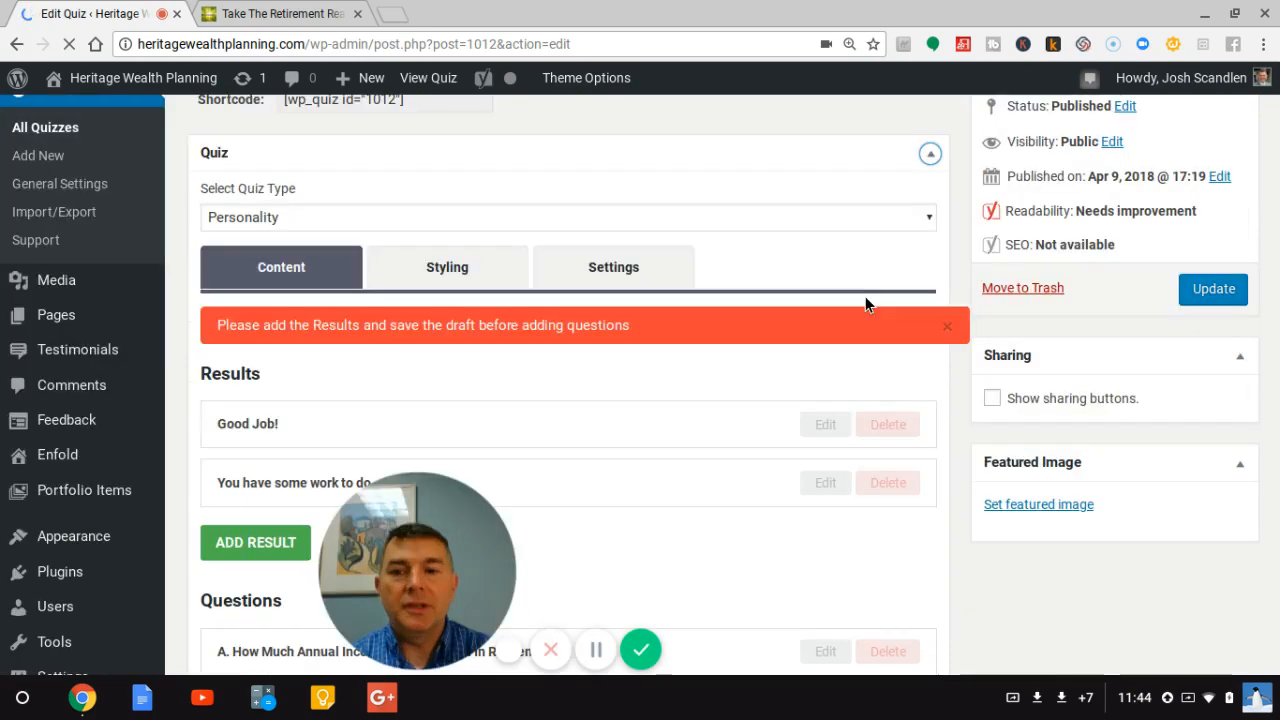
scroll(865, 296, "up", 1)
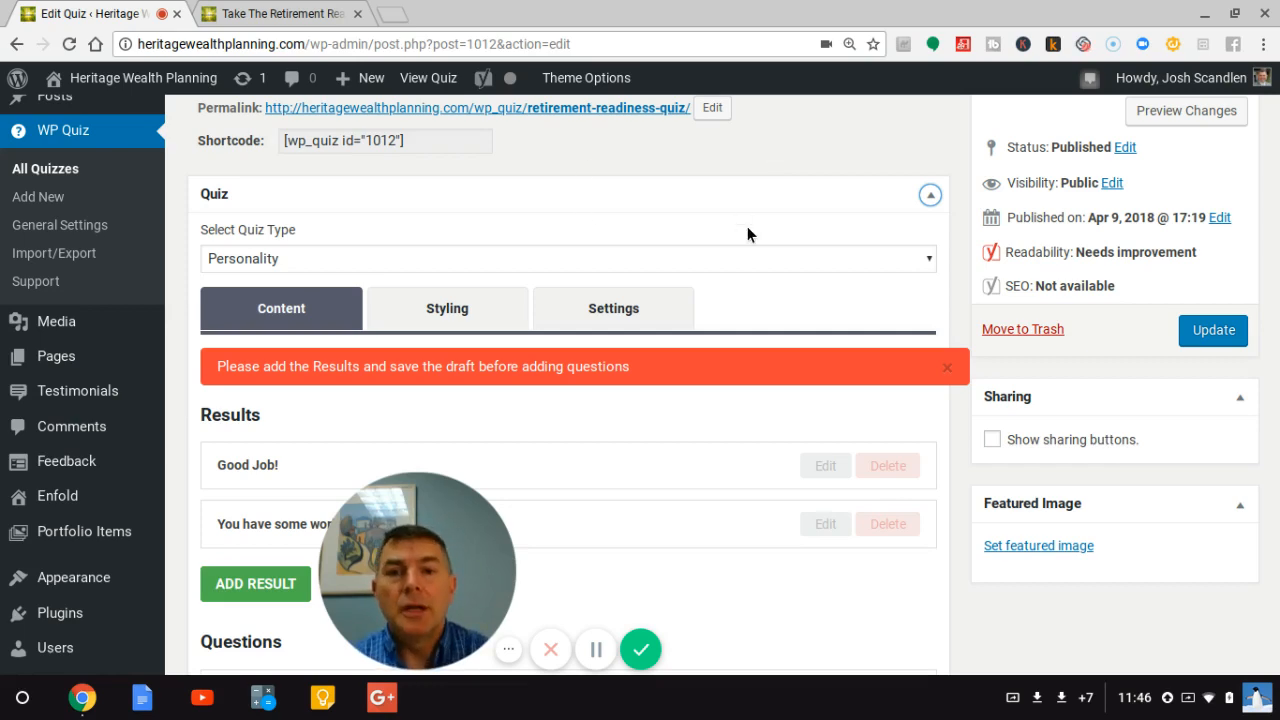
scroll(747, 226, "down", 3)
scroll(747, 226, "up", 3)
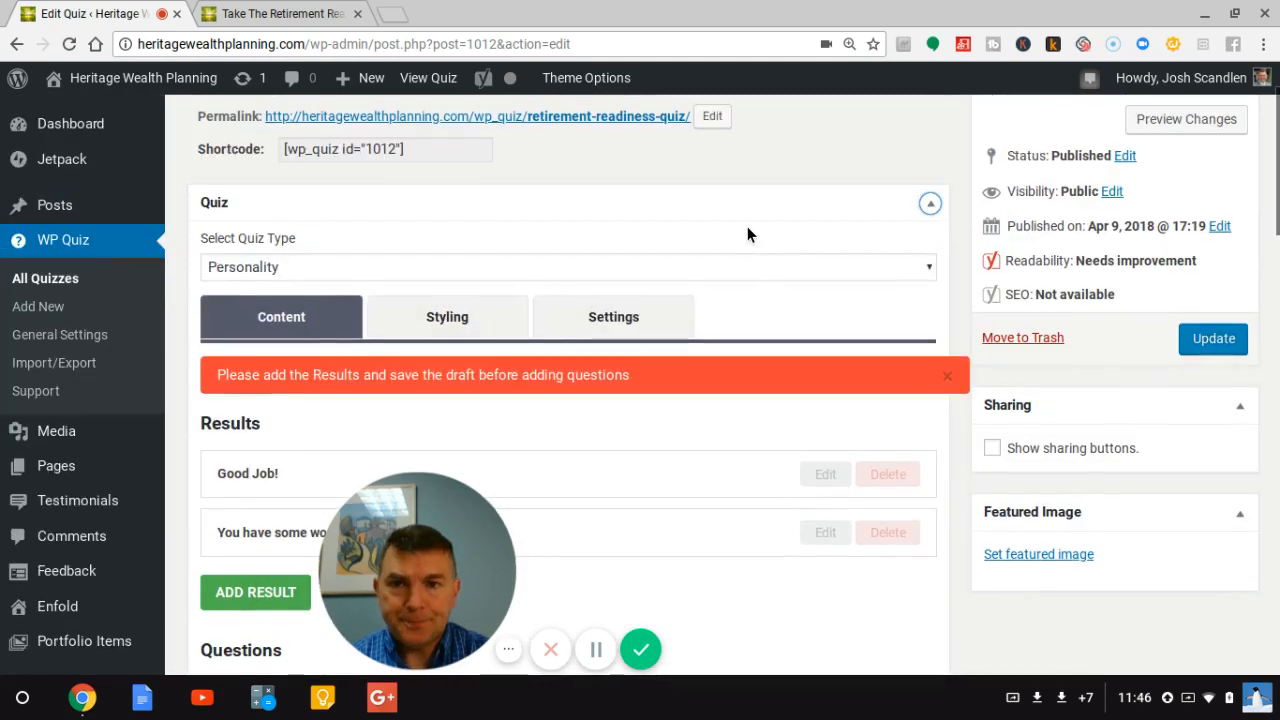
Step: Examine the quiz types available for the Retirement Readiness Quiz and keep Personality selected
left_click(928, 268)
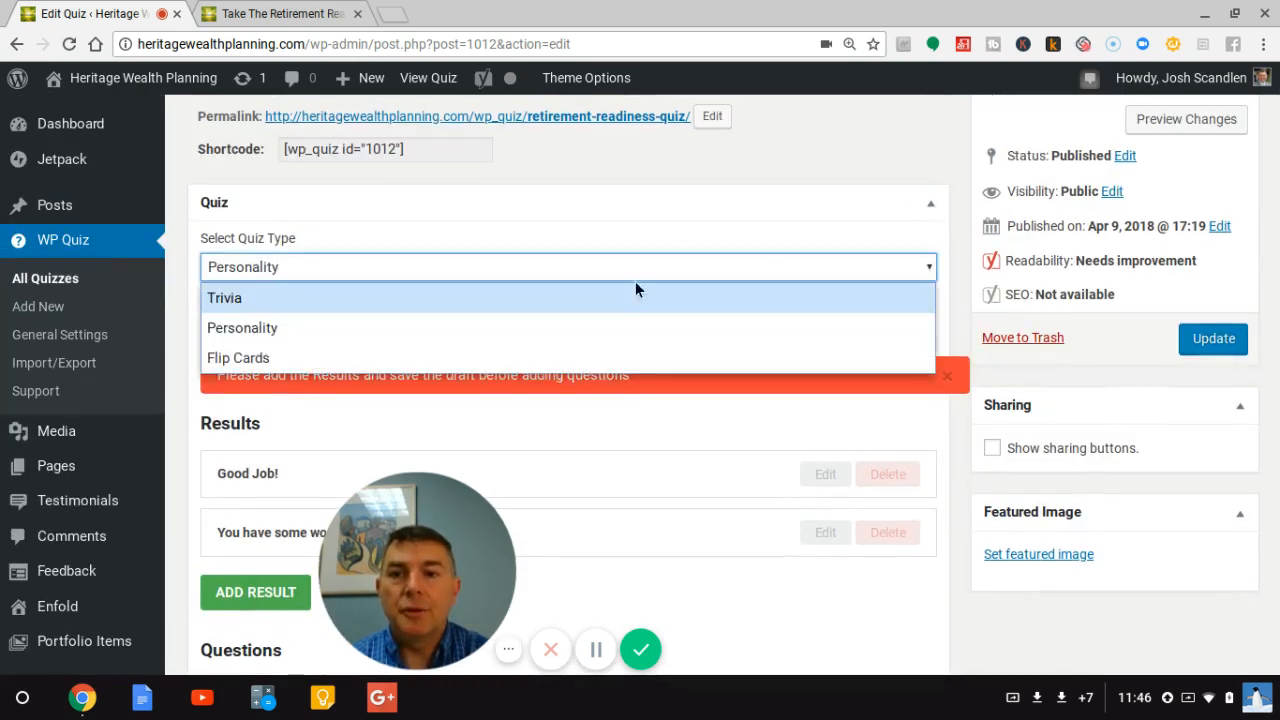
left_click(681, 328)
scroll(694, 482, "down", 2)
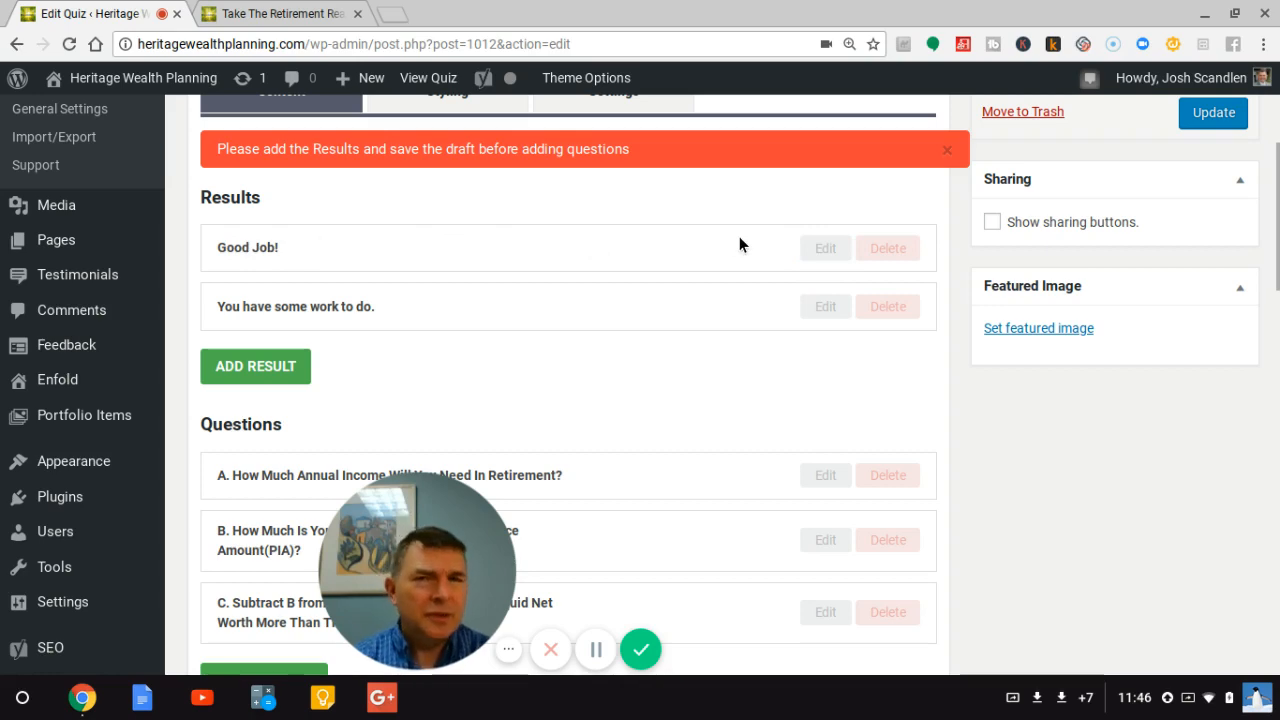
scroll(764, 250, "up", 3)
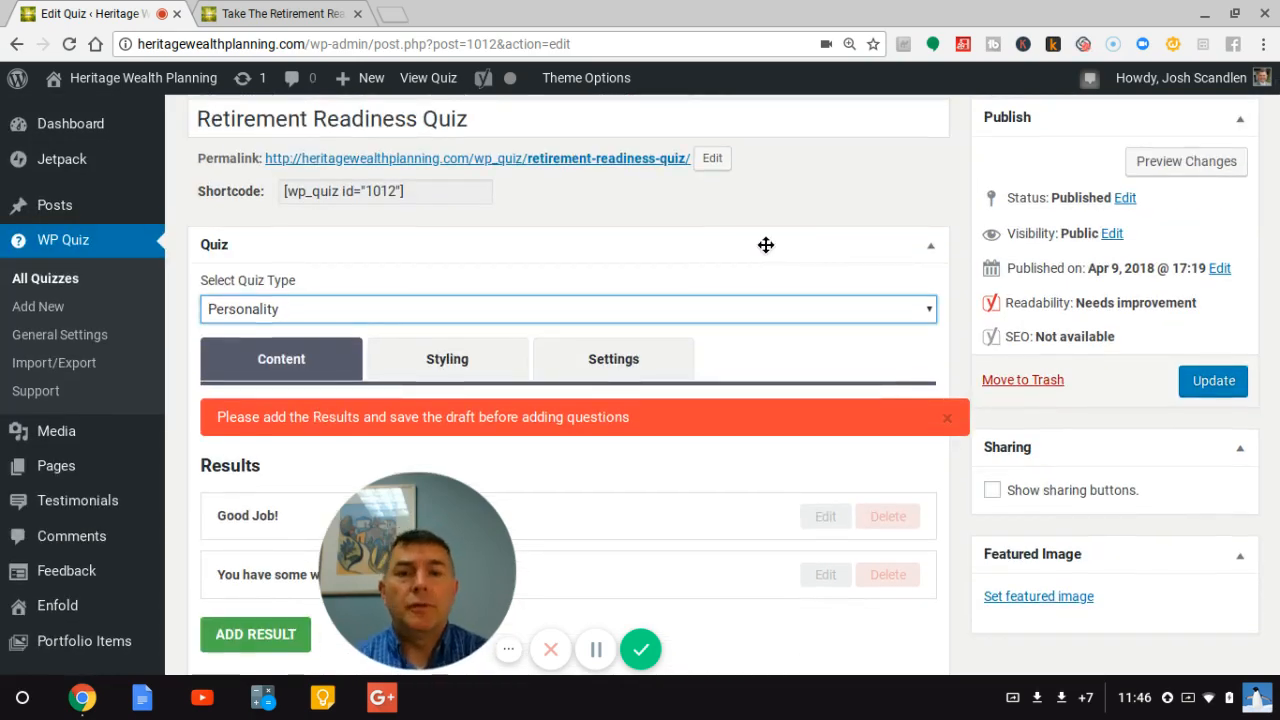
left_click(929, 311)
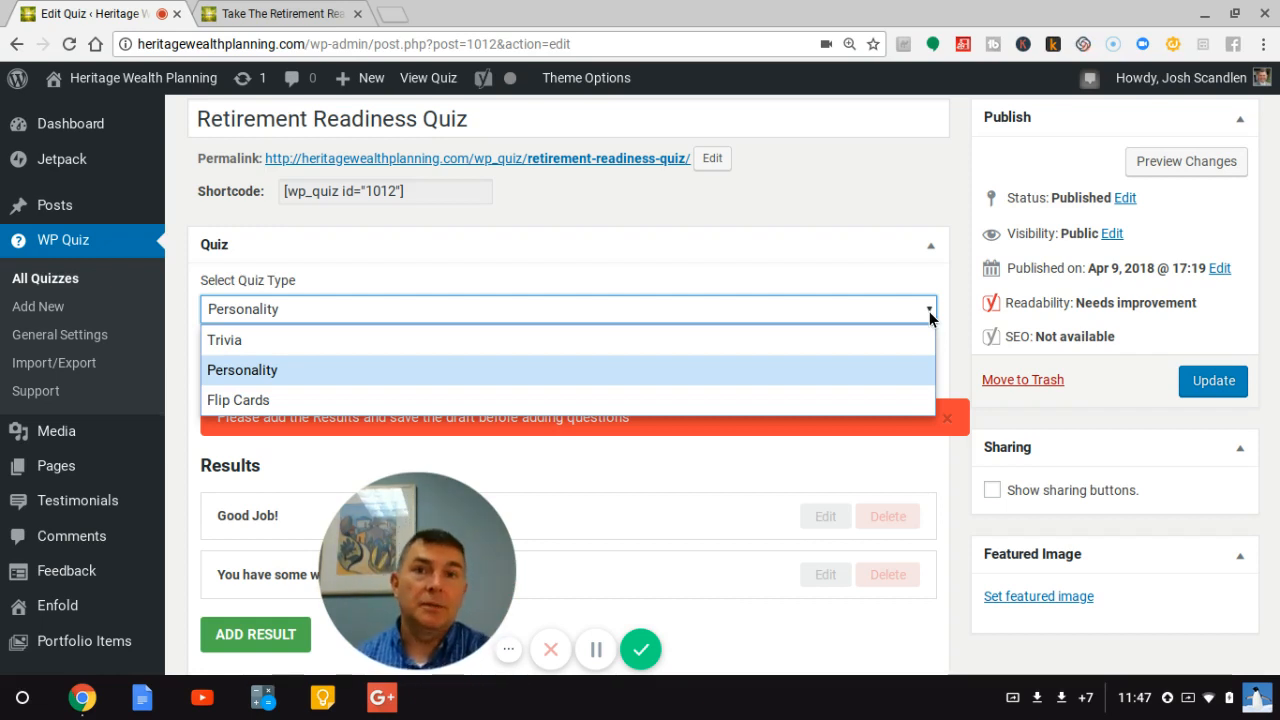
left_click(857, 178)
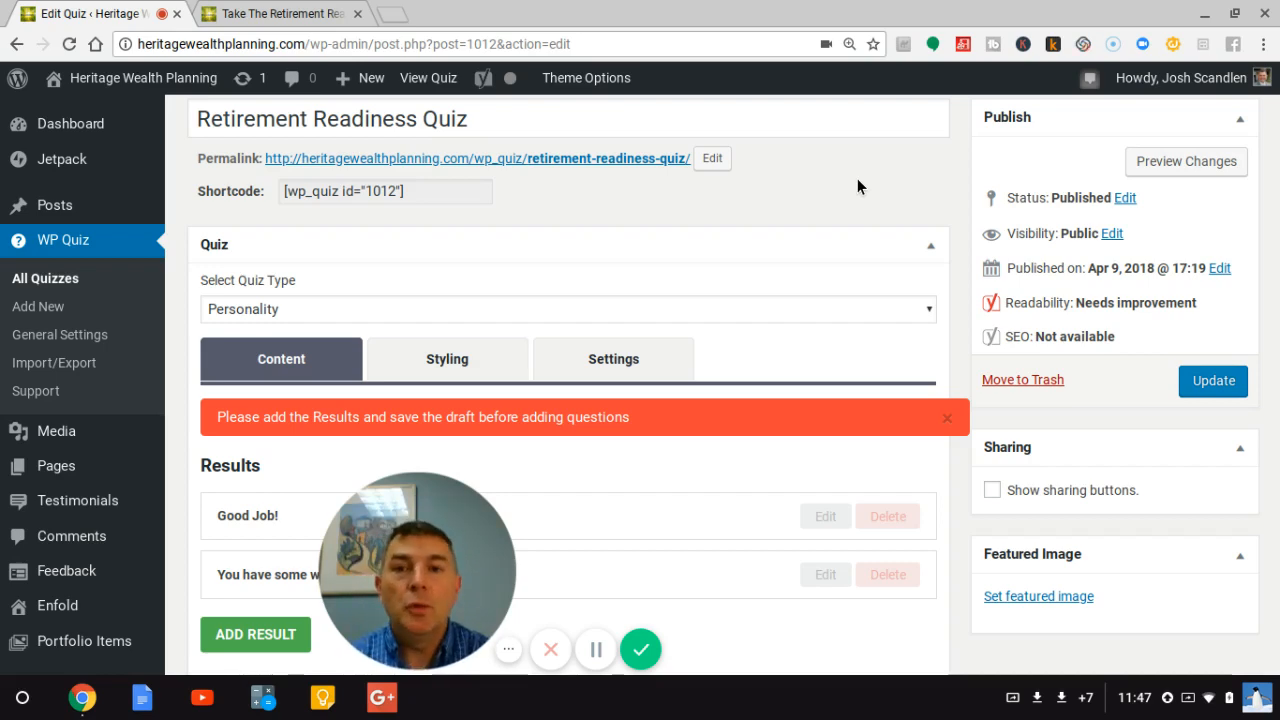
scroll(861, 191, "down", 3)
scroll(859, 88, "up", 4)
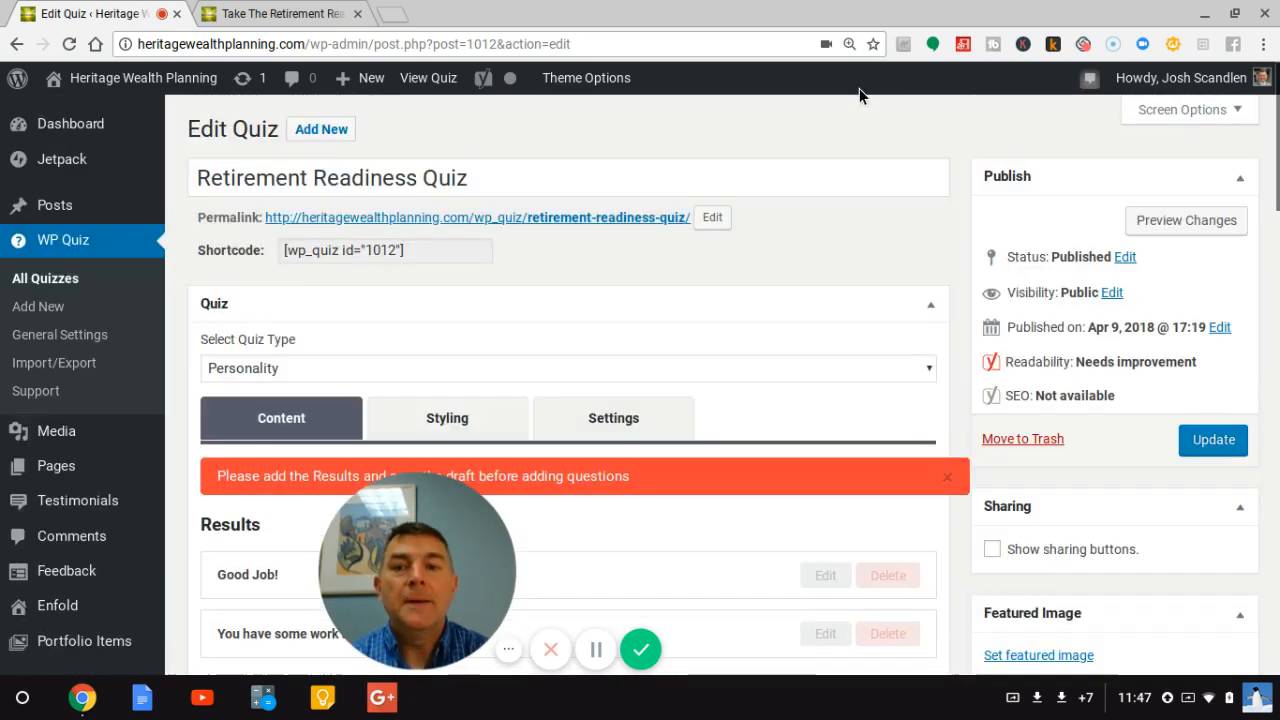
Step: Open the "Good Job!" and "You have some work to do." results, review their titles and descriptions, and save both as they are
left_click(854, 176)
scroll(888, 238, "down", 2)
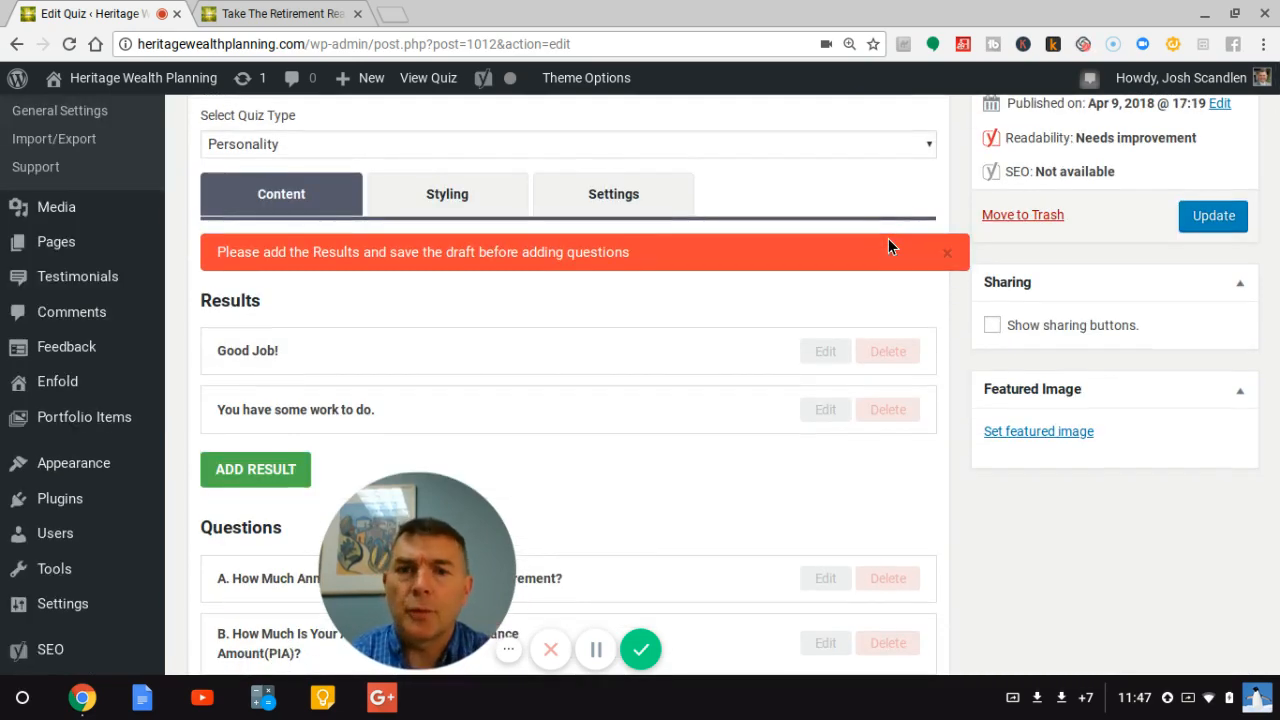
scroll(888, 238, "down", 2)
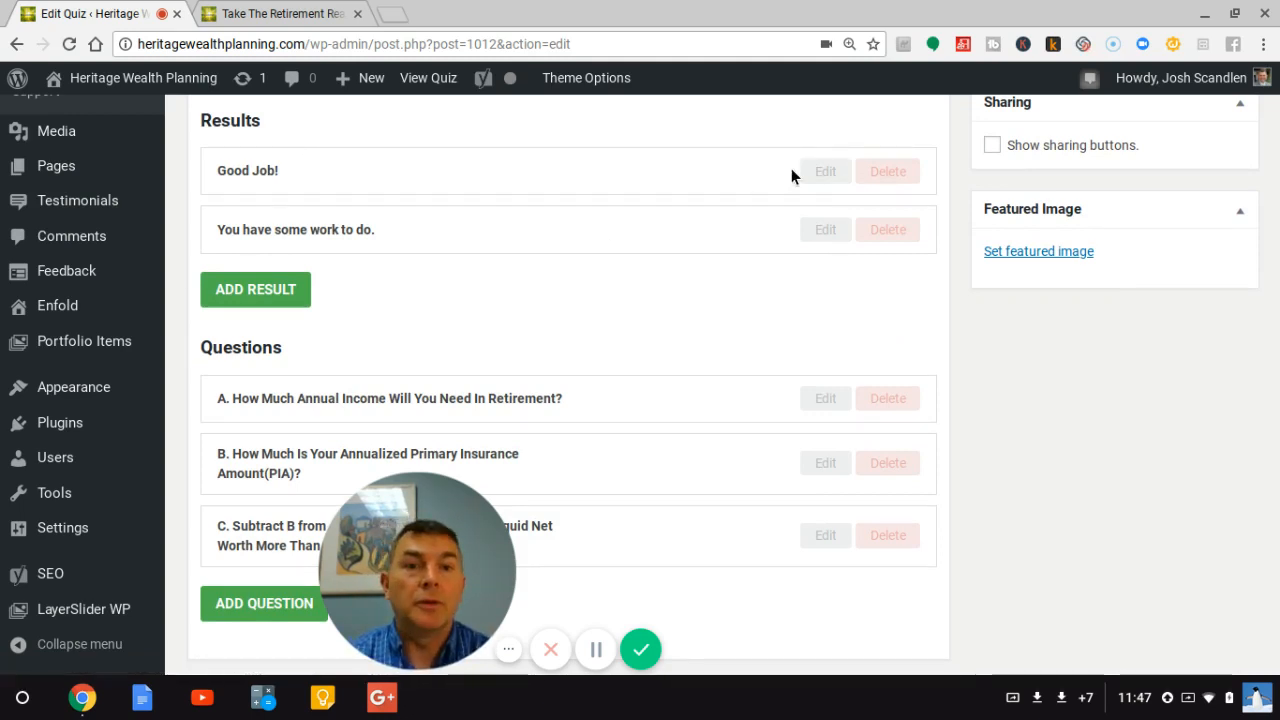
left_click(825, 171)
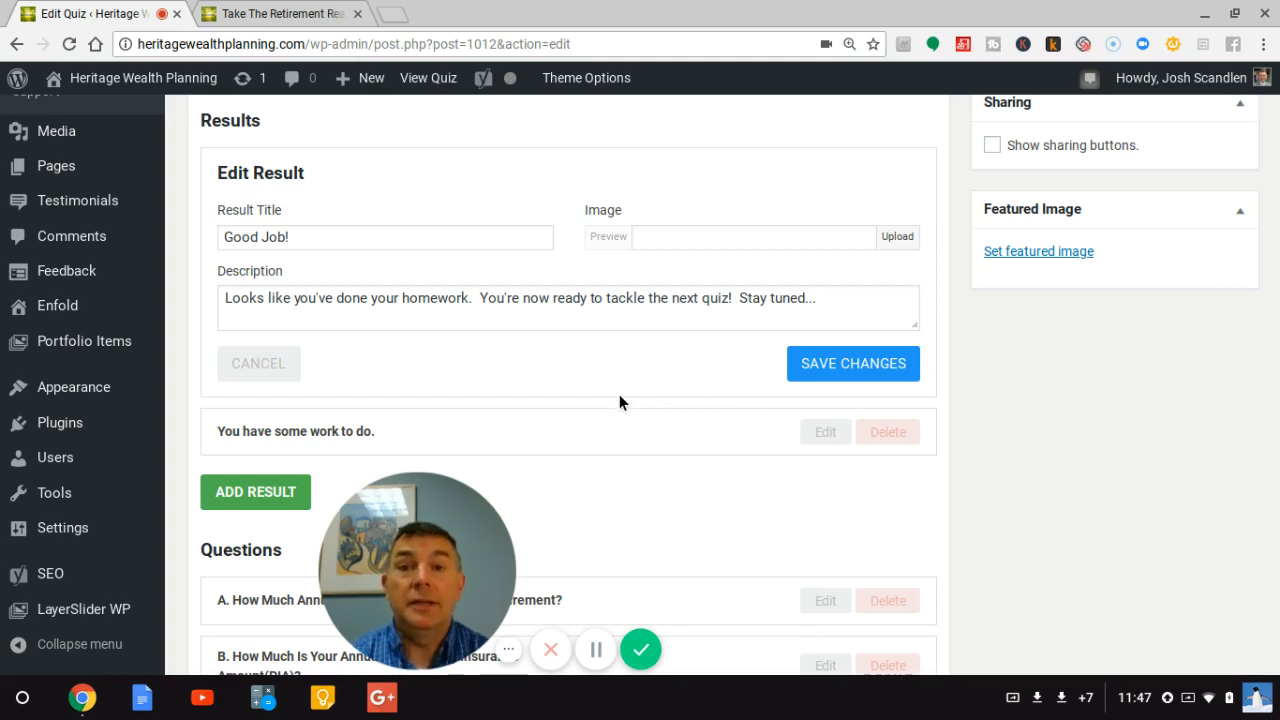
left_click(817, 442)
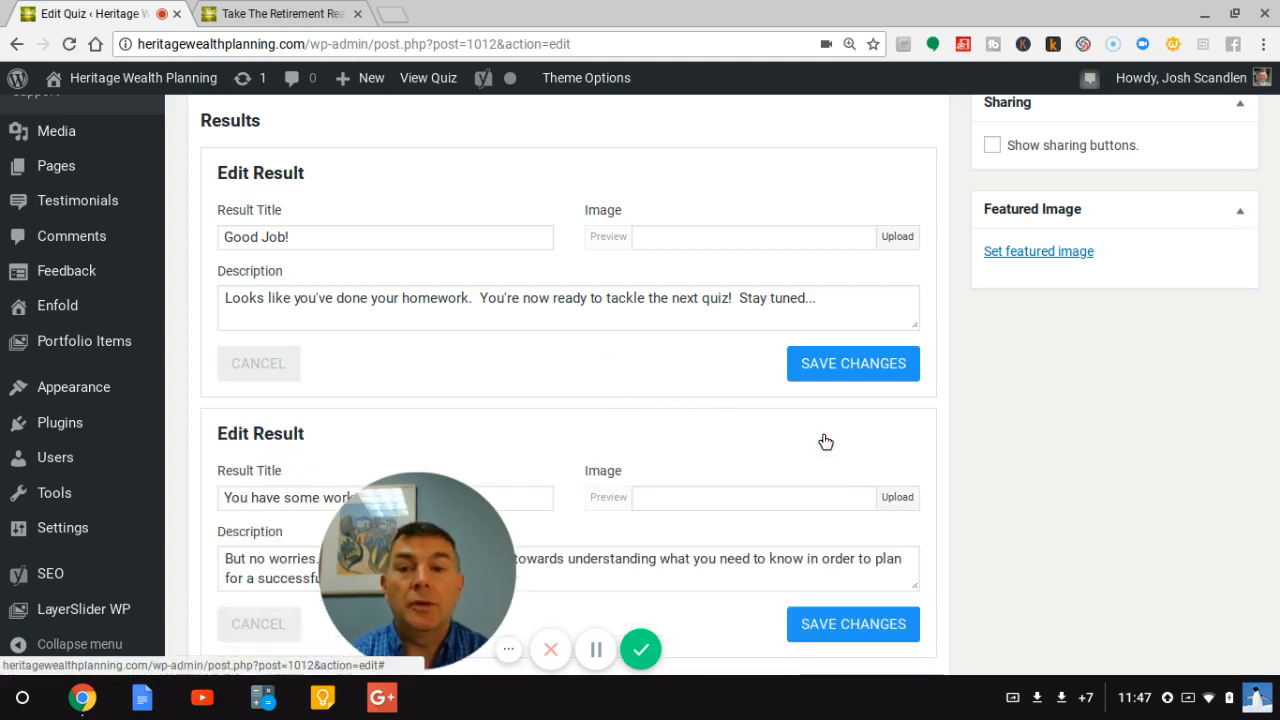
scroll(586, 362, "down", 3)
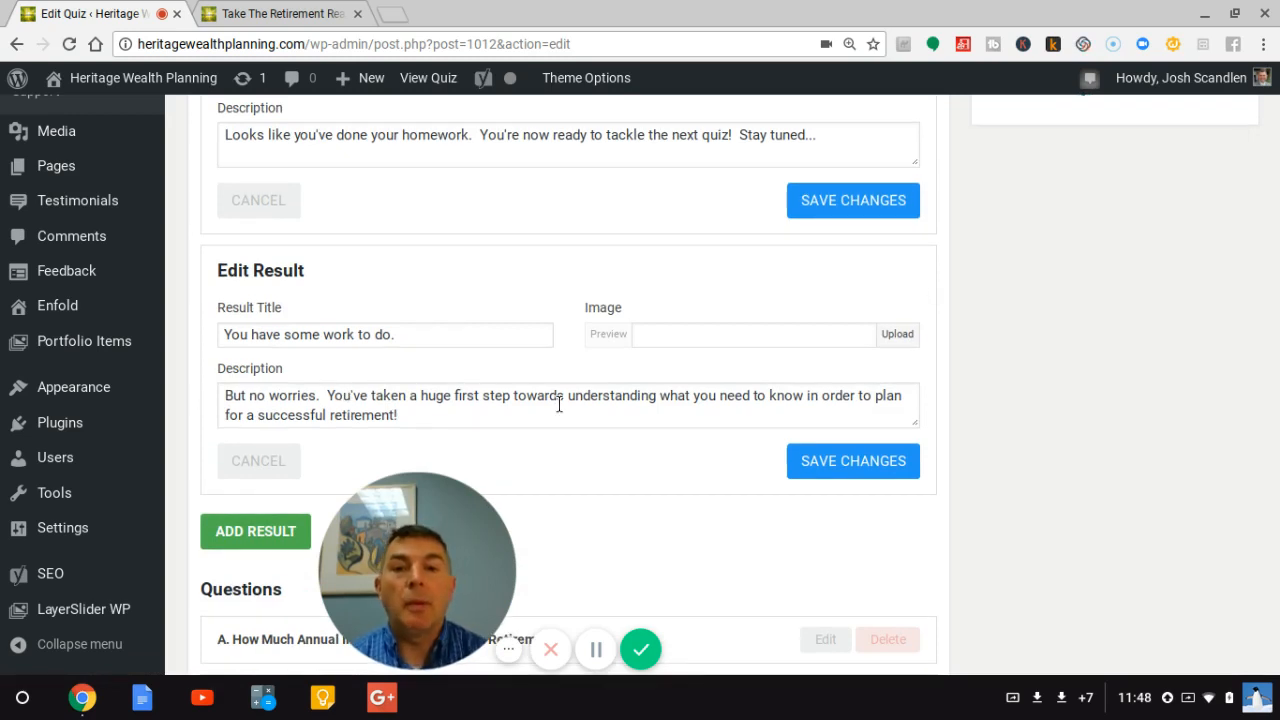
left_click(845, 214)
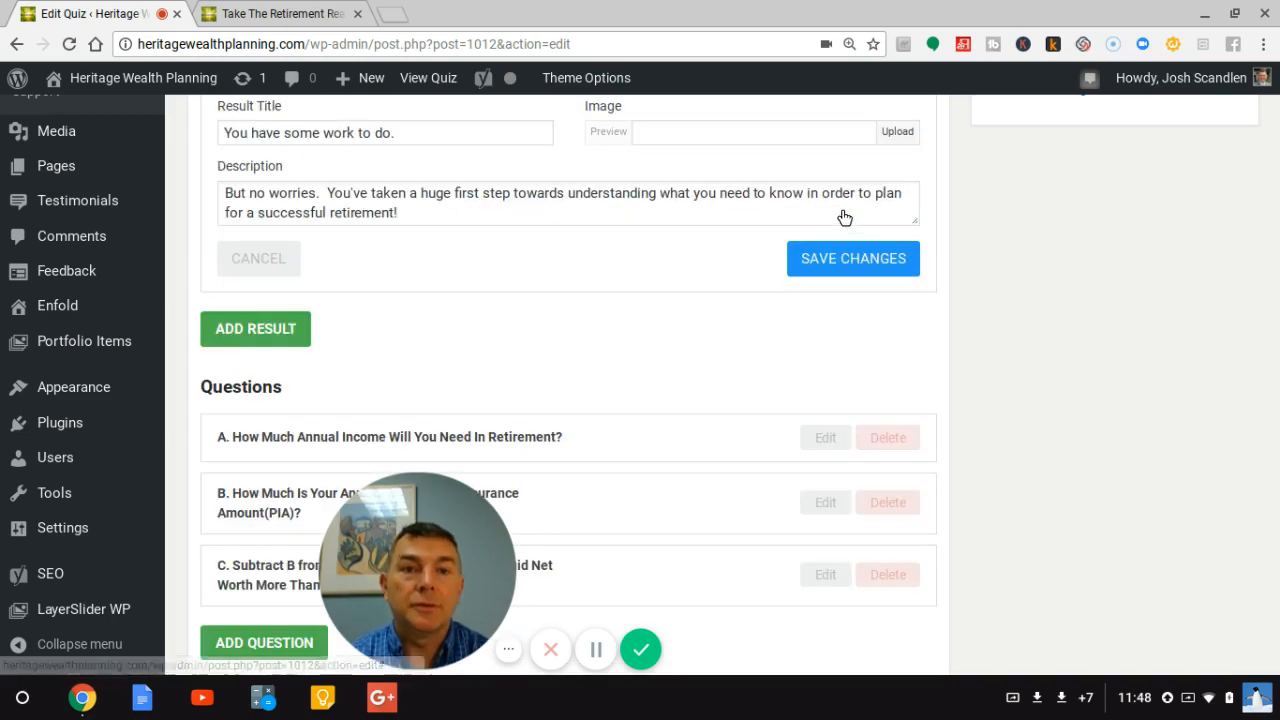
left_click(833, 264)
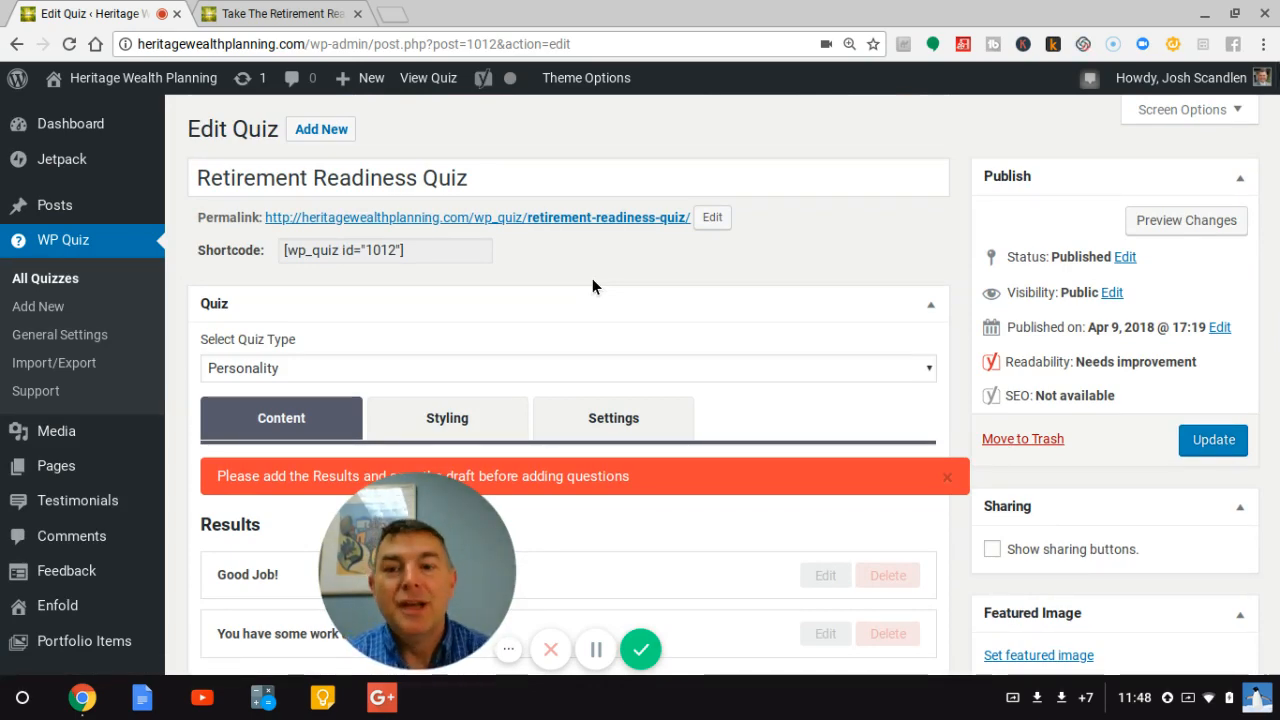
scroll(592, 278, "down", 3)
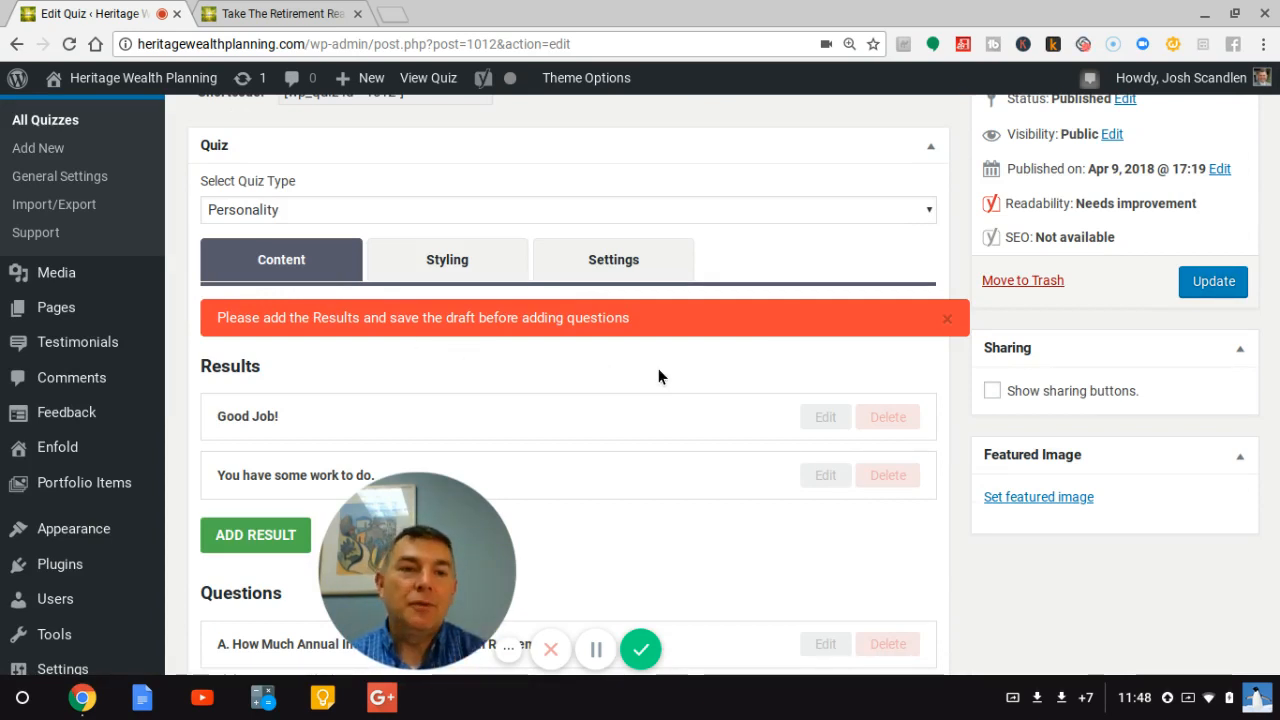
scroll(1234, 478, "up", 3)
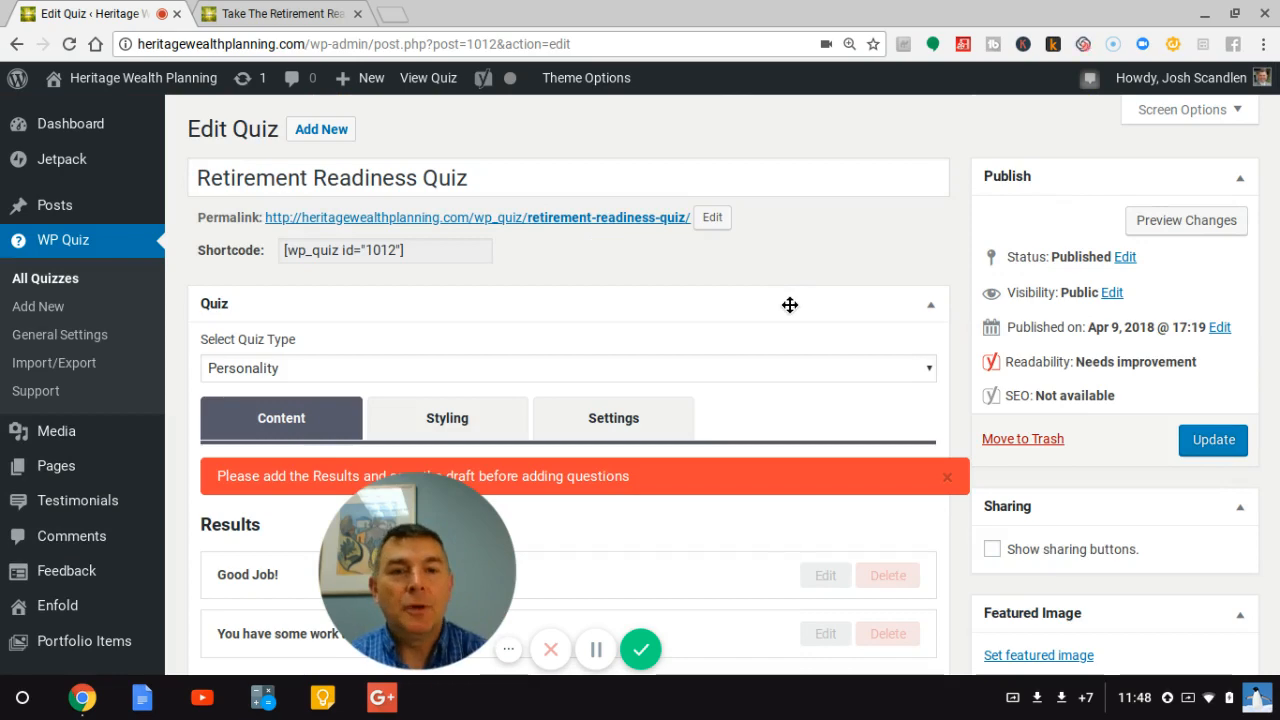
scroll(848, 254, "down", 4)
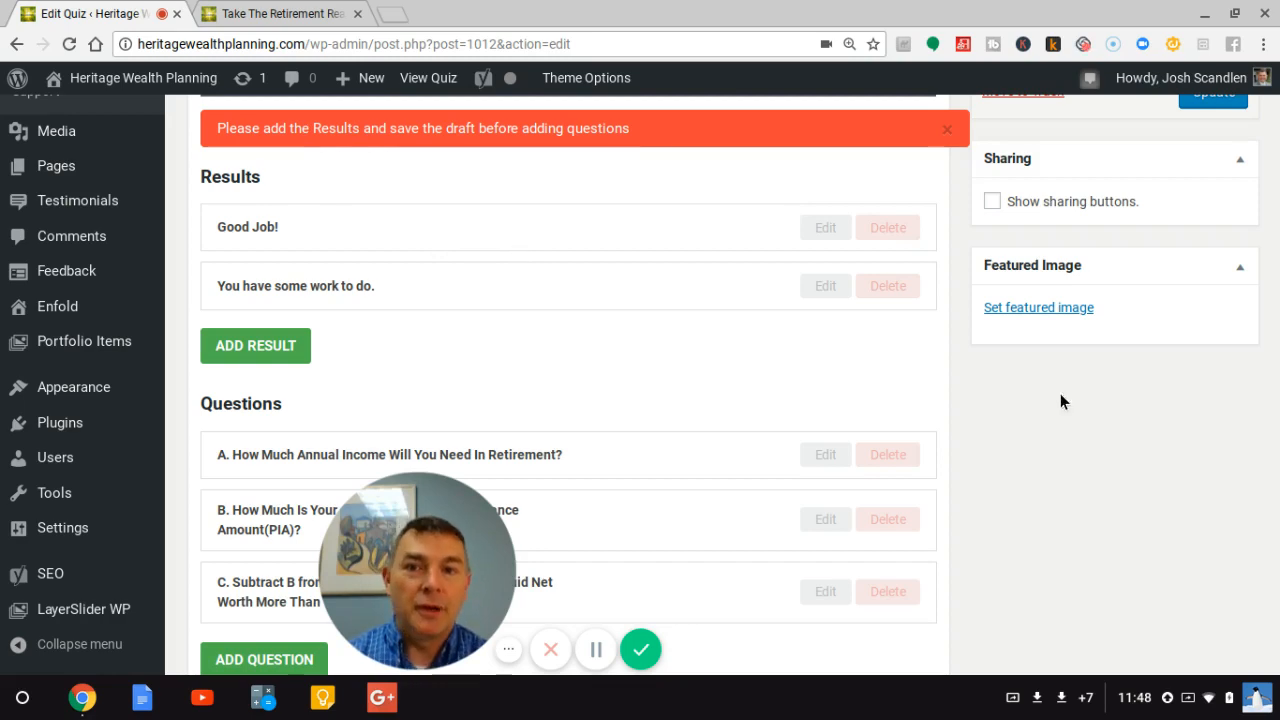
scroll(1128, 418, "up", 4)
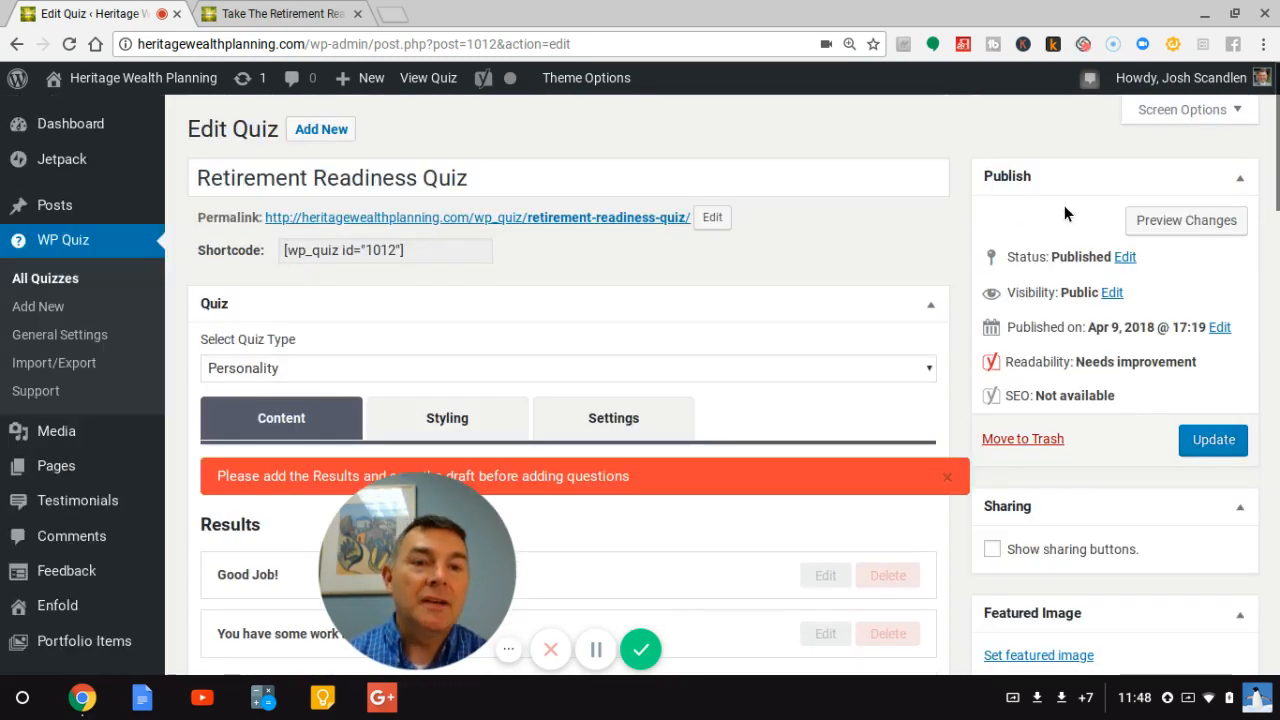
Step: Open question A about annual retirement income for editing and review its media type options and list of answers
scroll(838, 290, "down", 5)
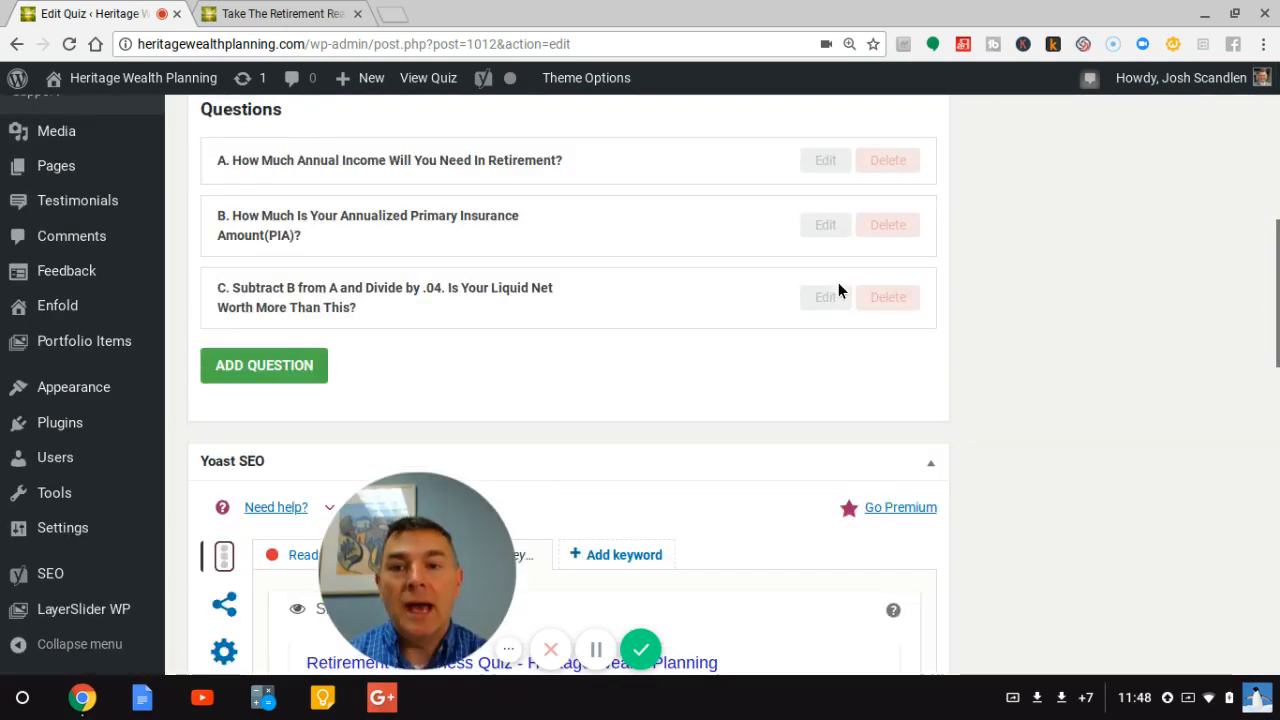
left_click(820, 244)
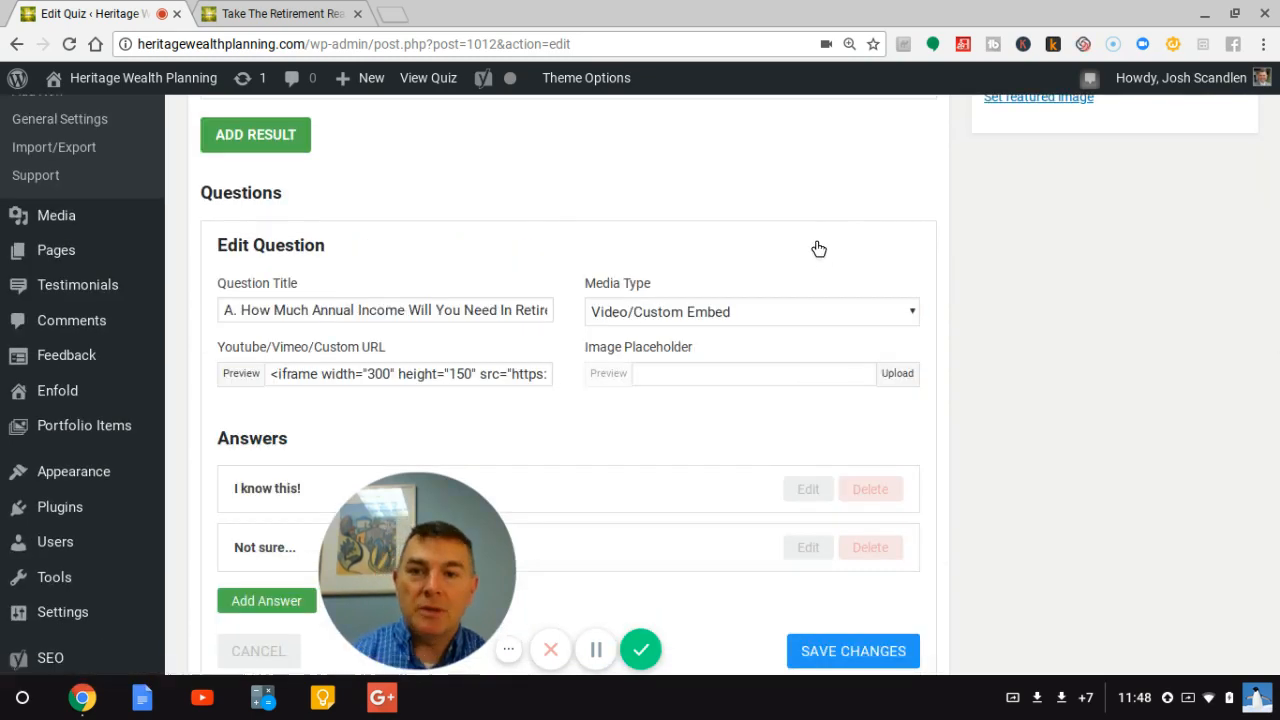
scroll(747, 247, "down", 1)
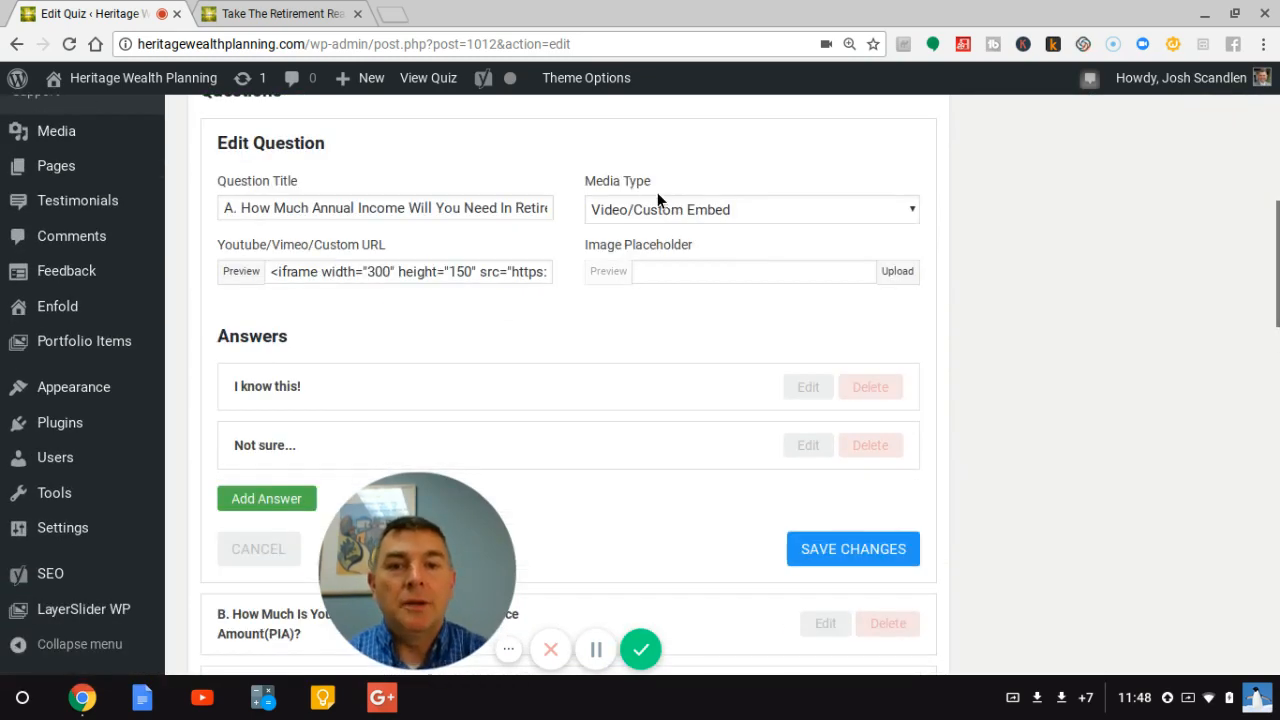
left_click(833, 216)
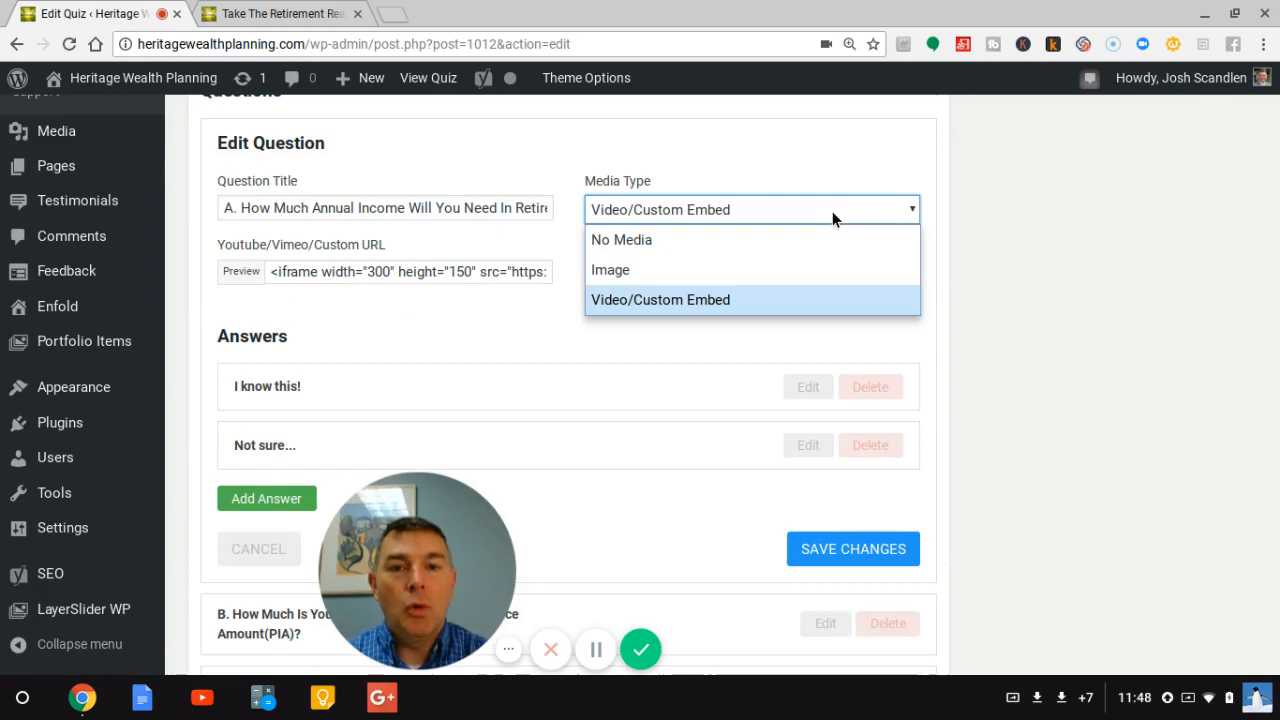
left_click(839, 145)
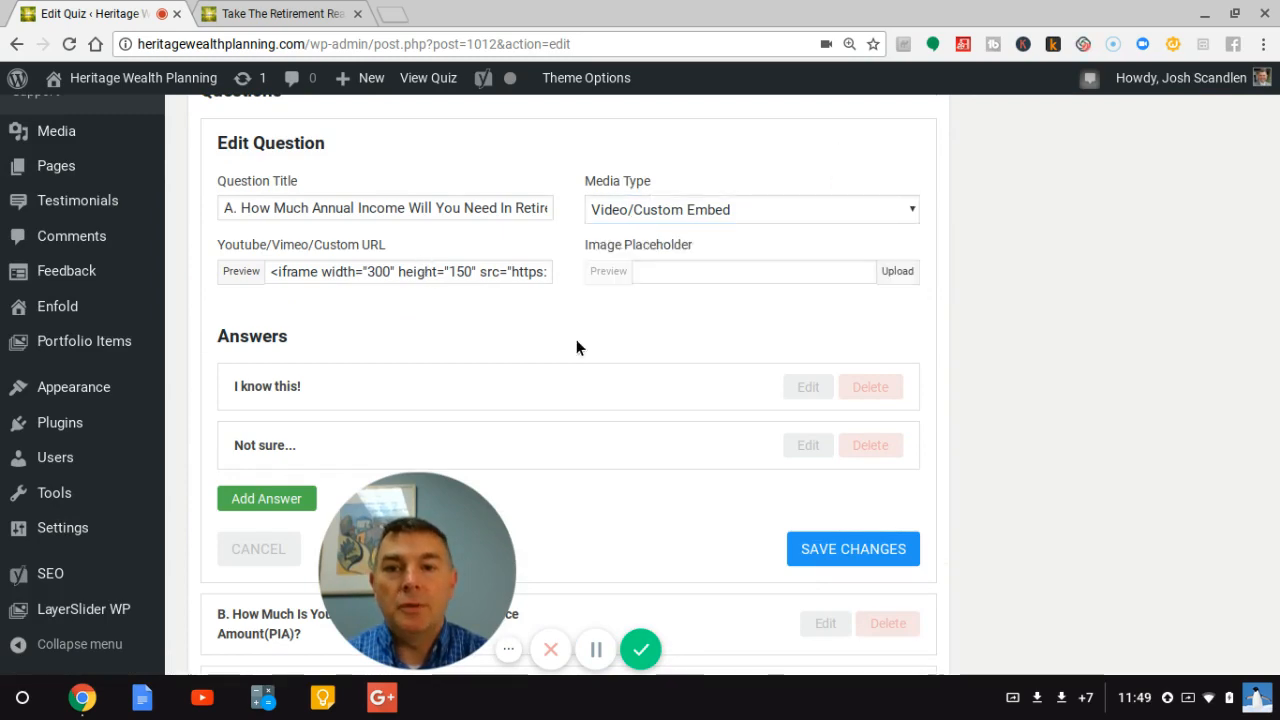
scroll(610, 337, "down", 1)
scroll(610, 337, "up", 2)
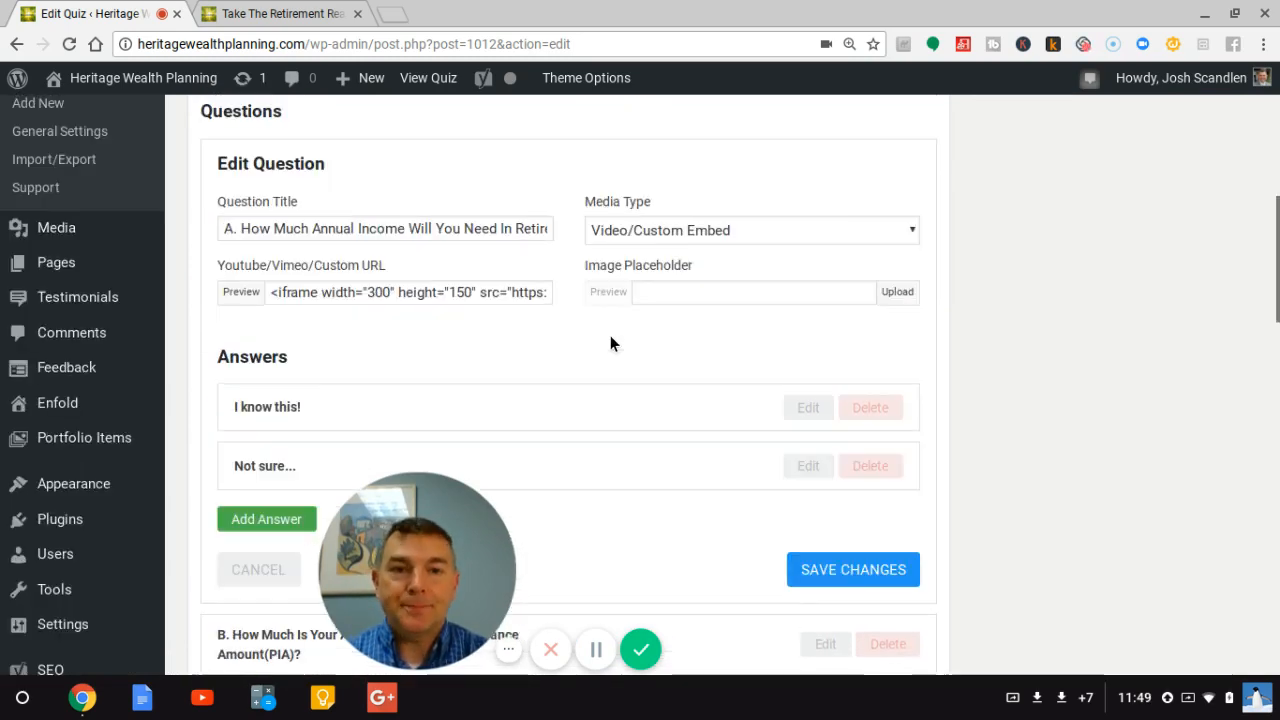
scroll(610, 344, "down", 1)
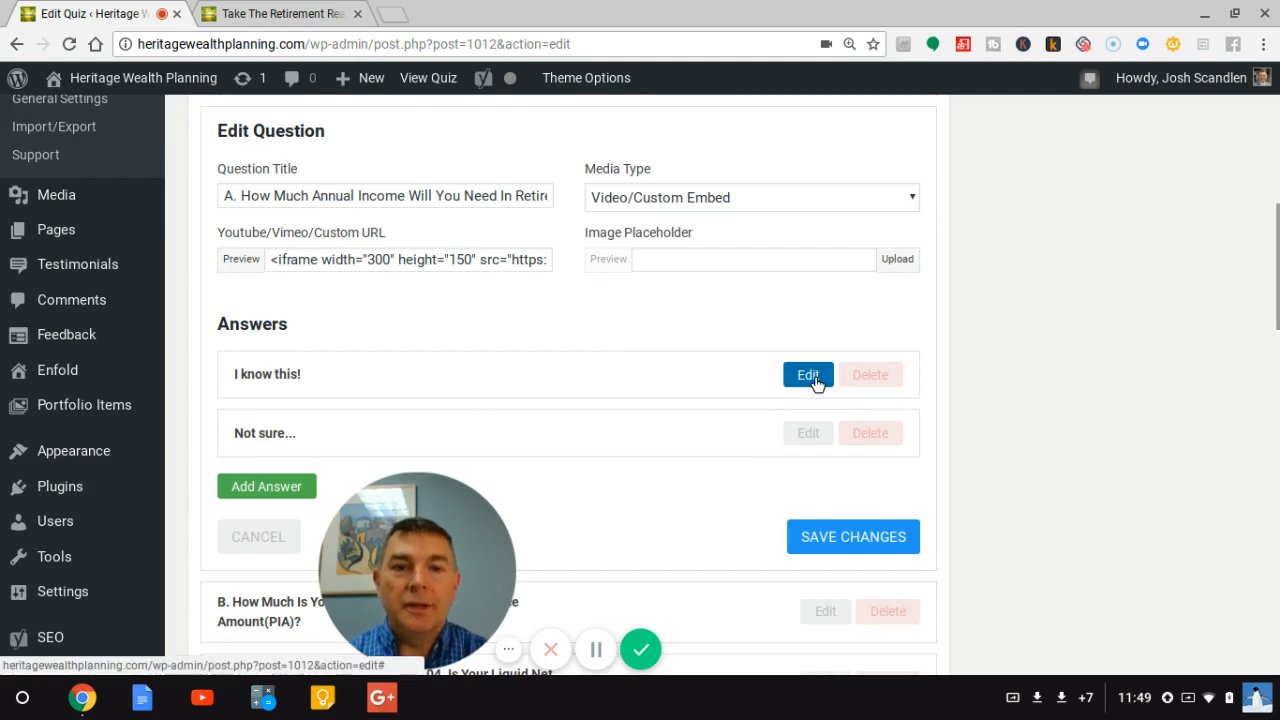
scroll(816, 383, "up", 1)
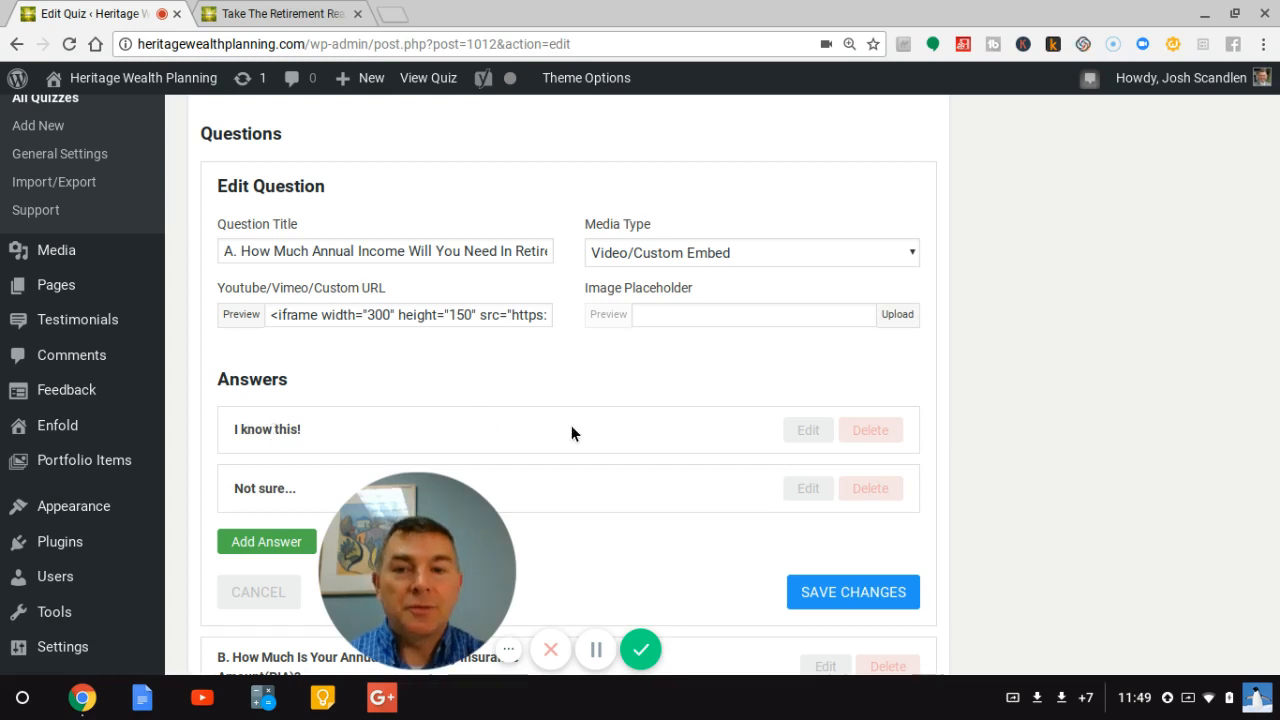
Step: Open question A's answer "I know this!" and examine the points it assigns to each quiz result
left_click(808, 430)
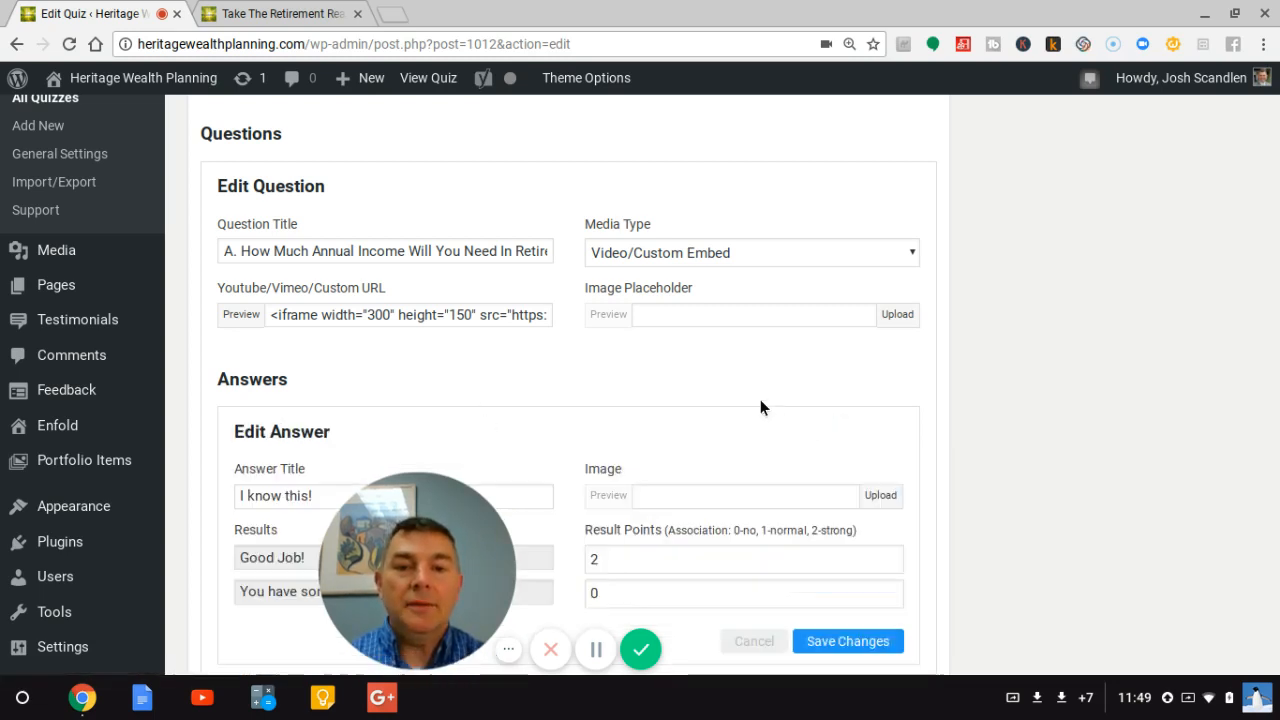
scroll(760, 400, "down", 3)
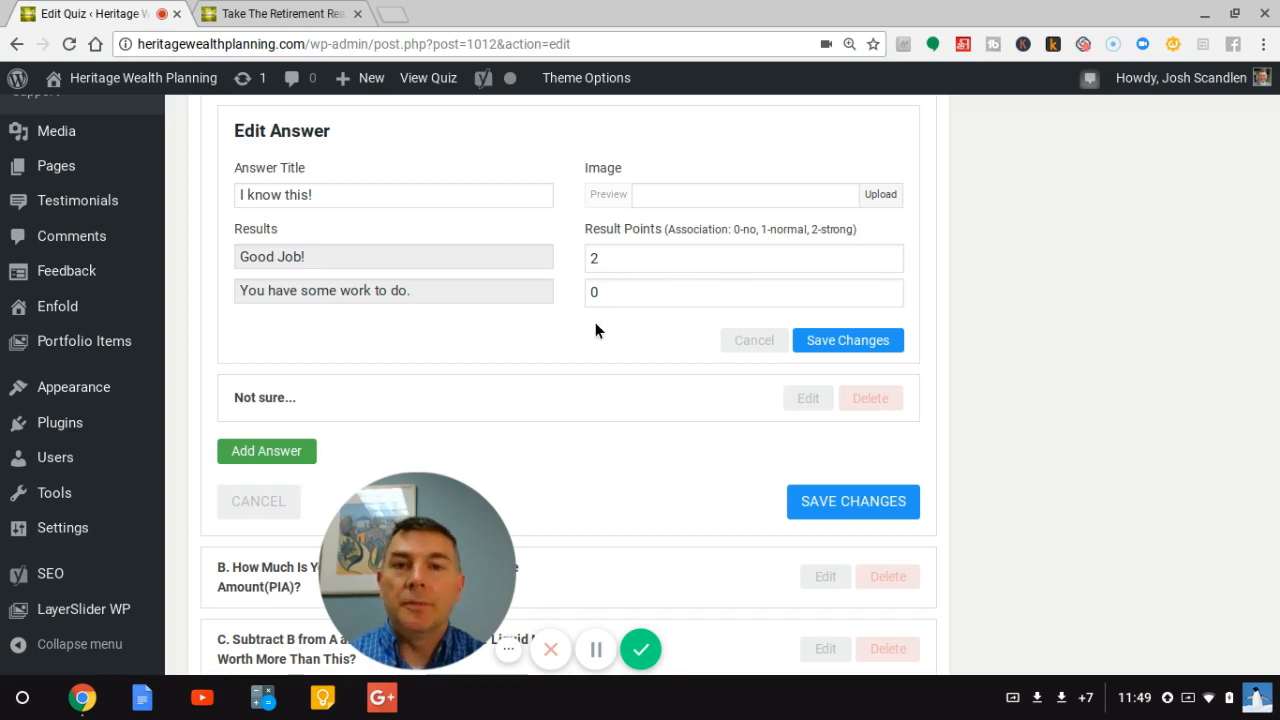
scroll(595, 323, "up", 2)
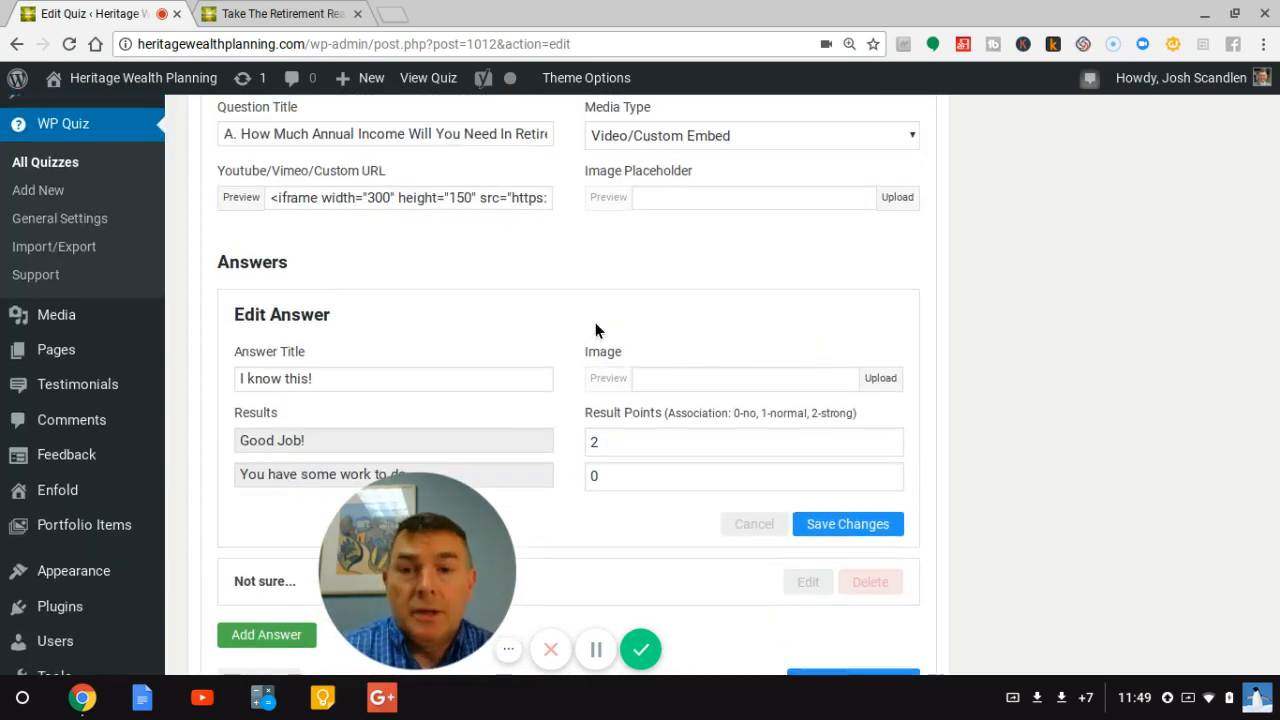
scroll(656, 311, "down", 1)
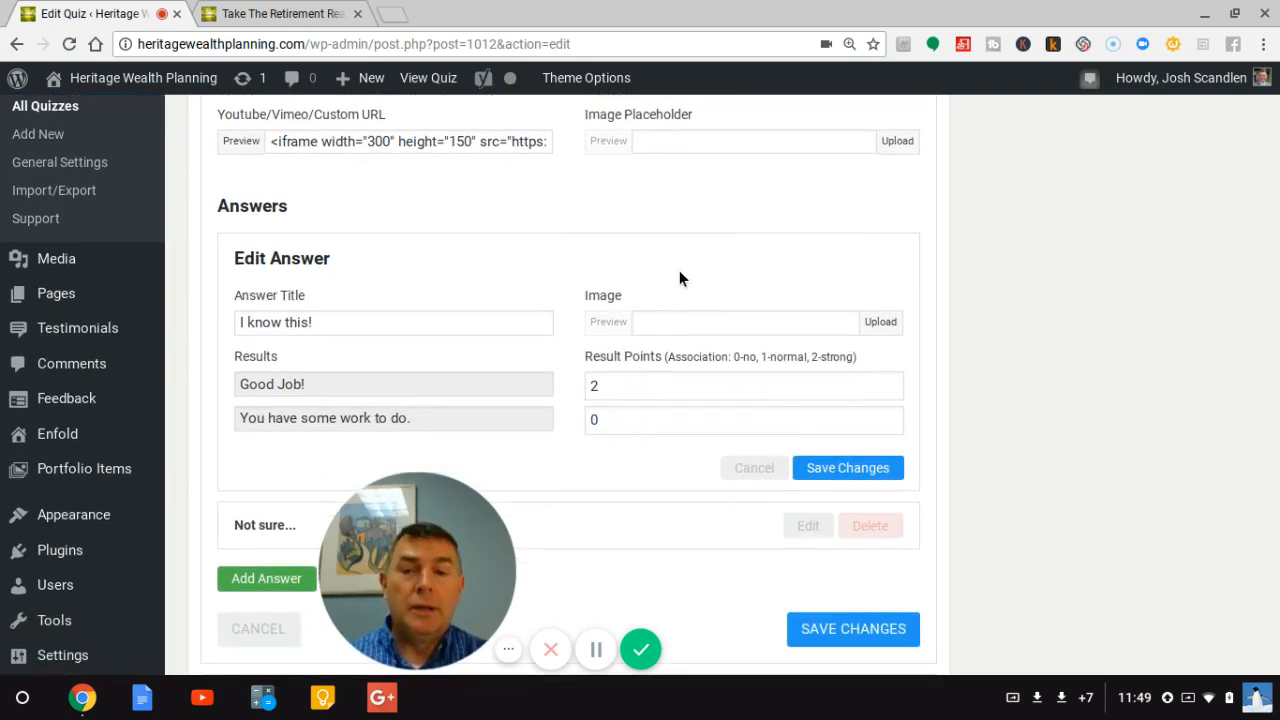
scroll(679, 278, "down", 1)
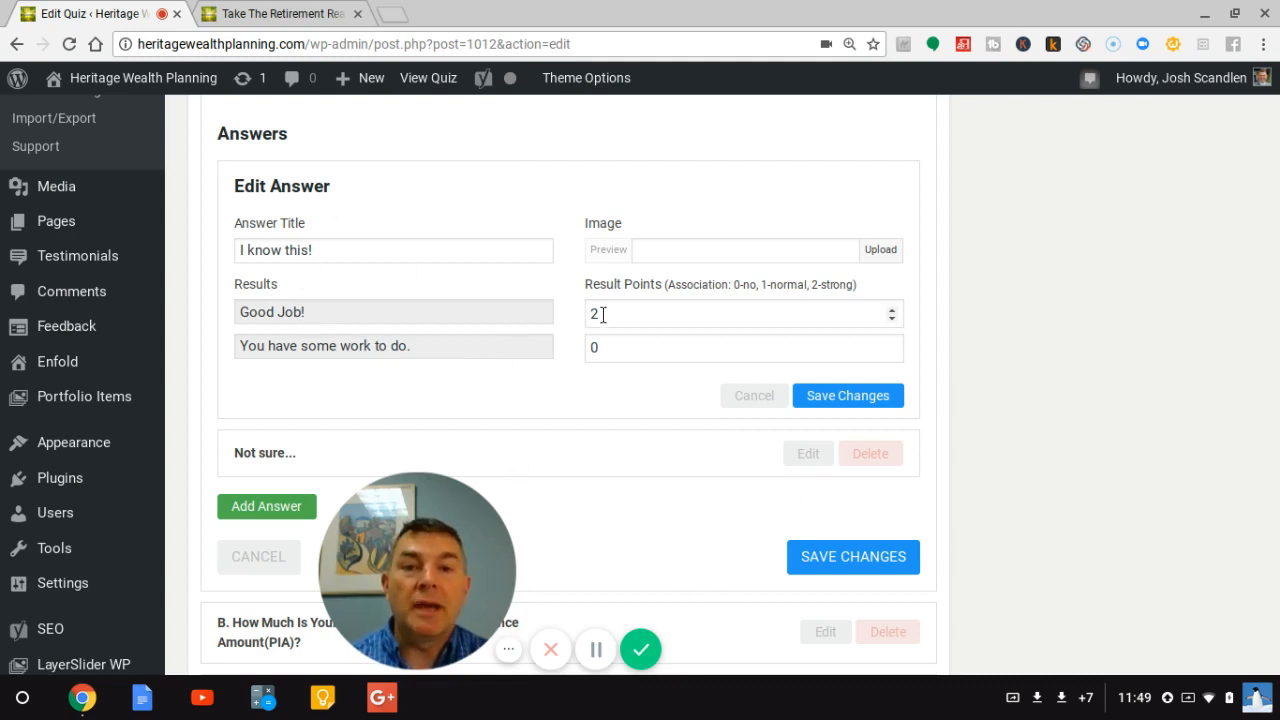
Step: Examine the result points of question A's "Not sure..." answer, and cancel editing both answers
left_click(806, 454)
scroll(605, 326, "down", 1)
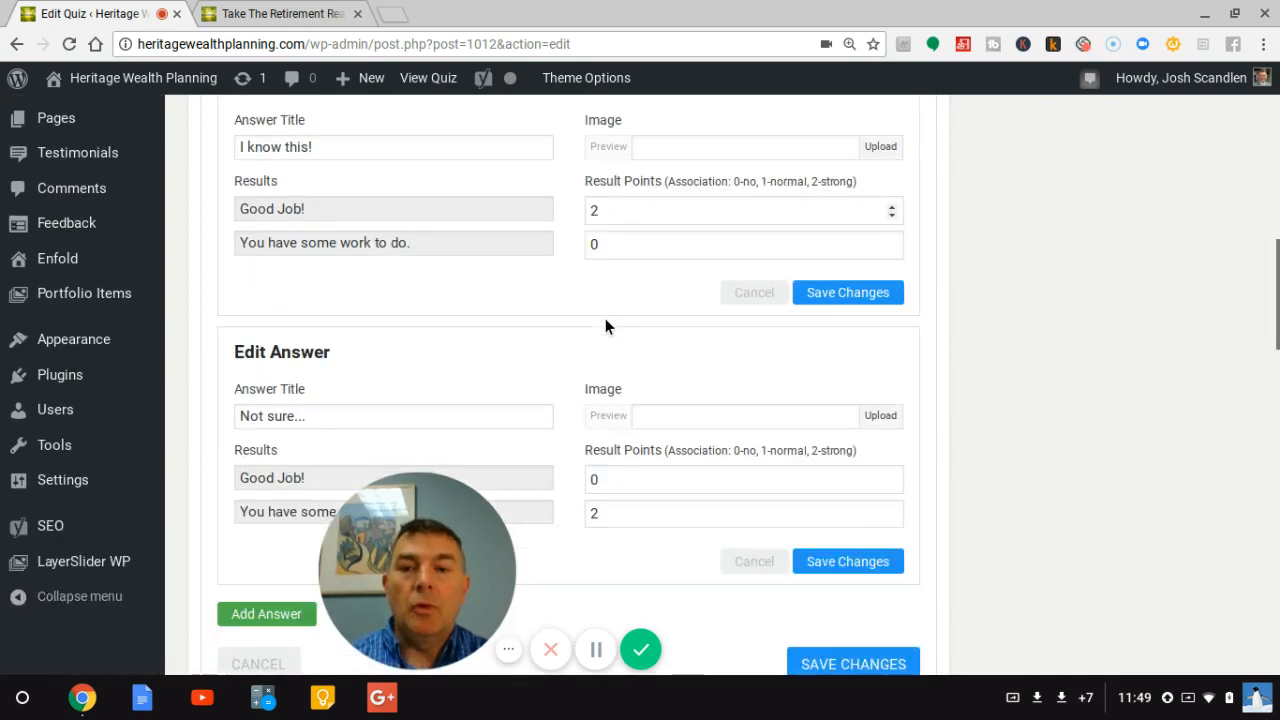
scroll(605, 326, "down", 1)
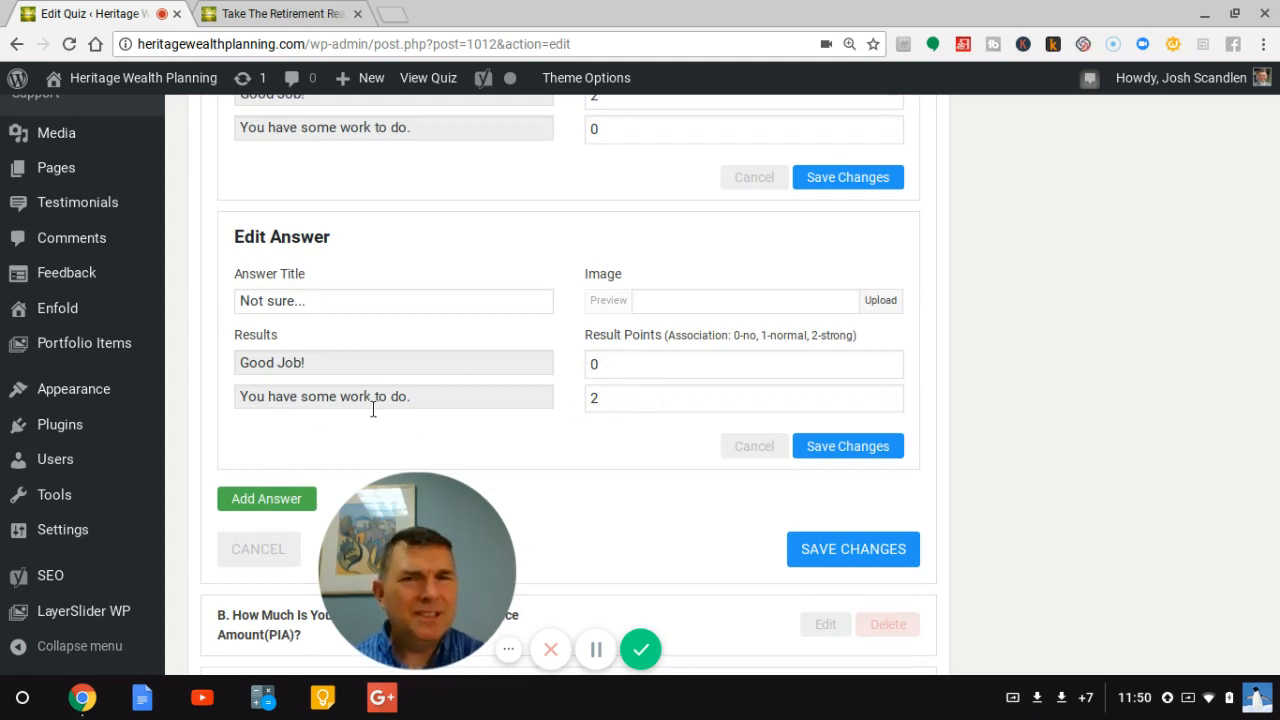
scroll(373, 408, "up", 4)
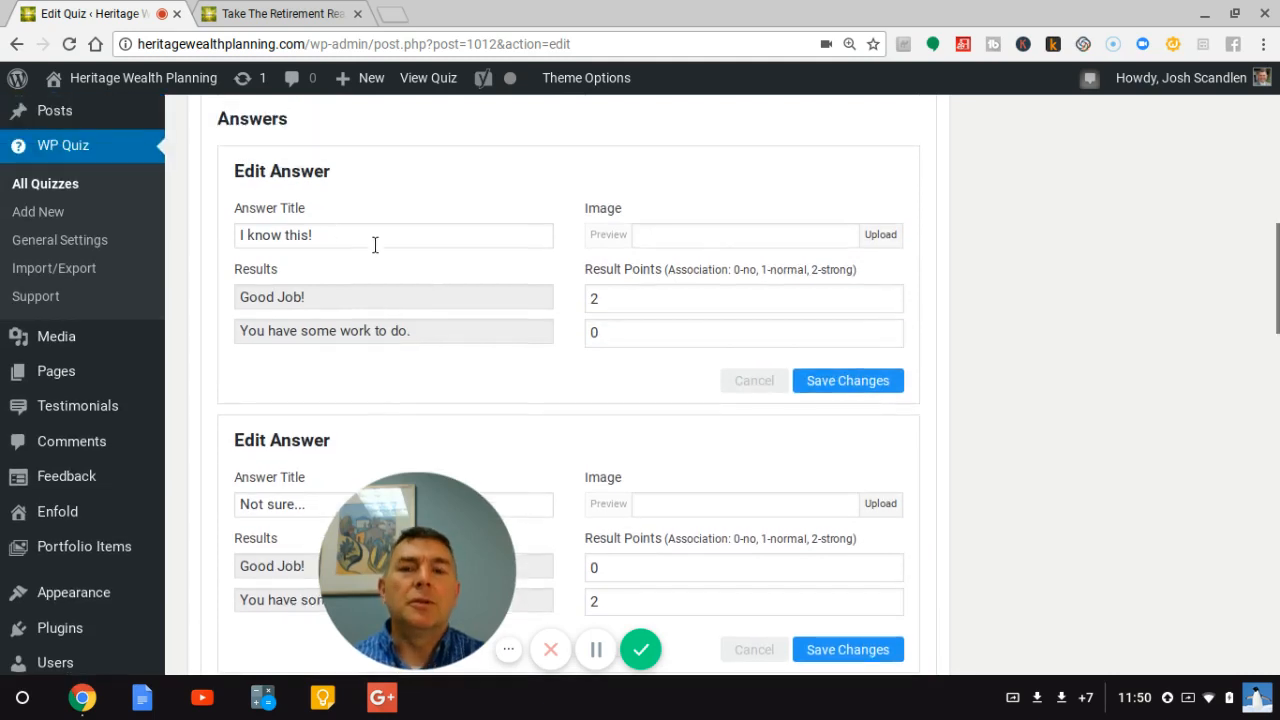
left_click(741, 381)
left_click(750, 439)
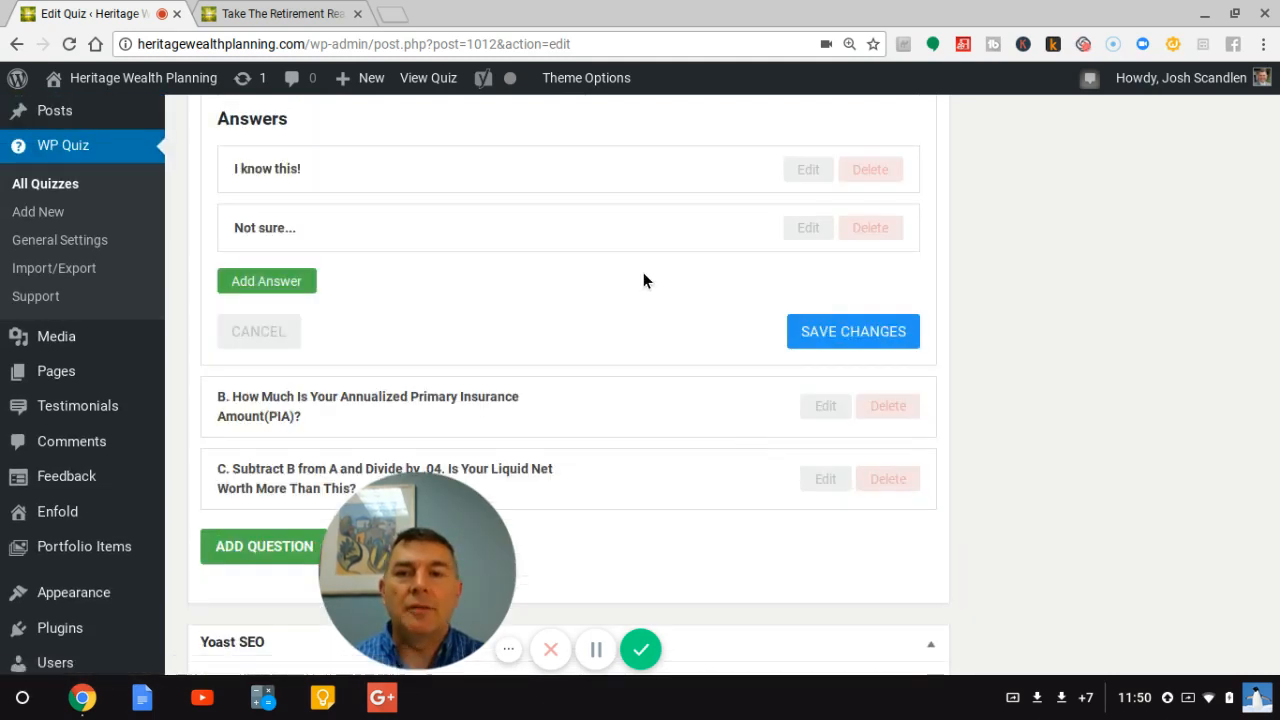
scroll(643, 277, "up", 5)
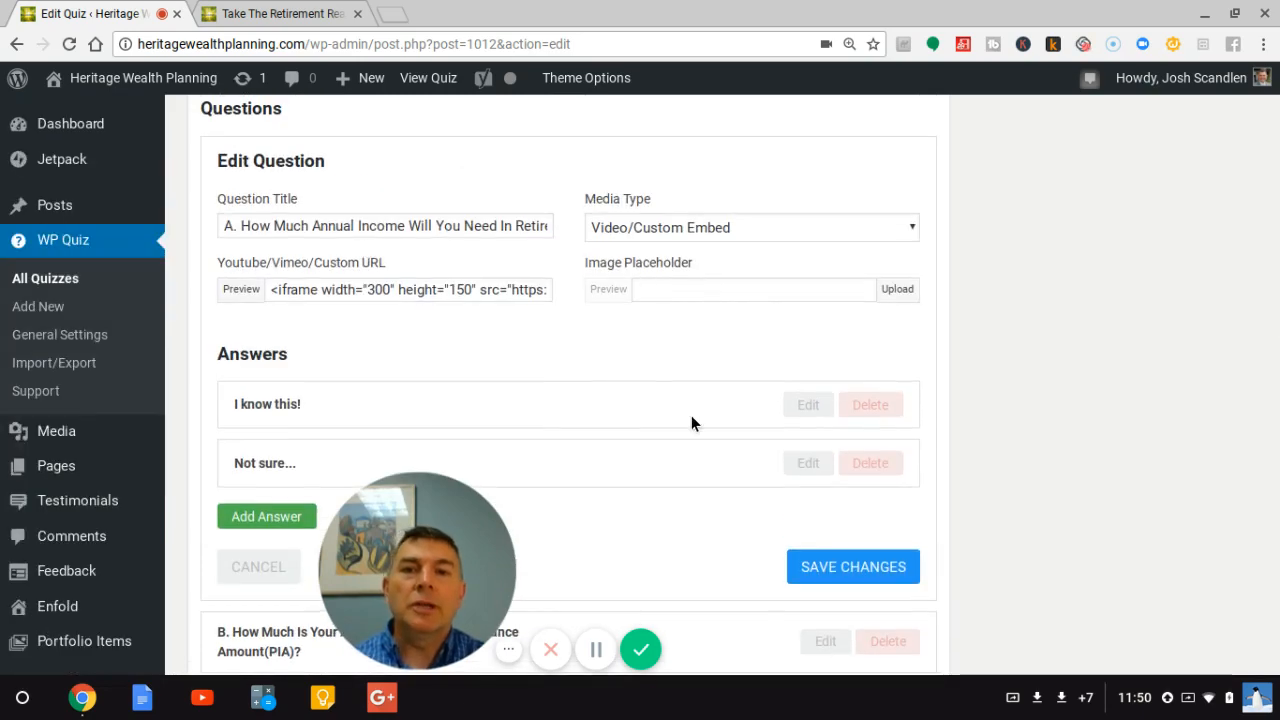
Step: Reopen question A's "I know this!" answer, check the points given to each result, and cancel editing it
scroll(691, 415, "down", 3)
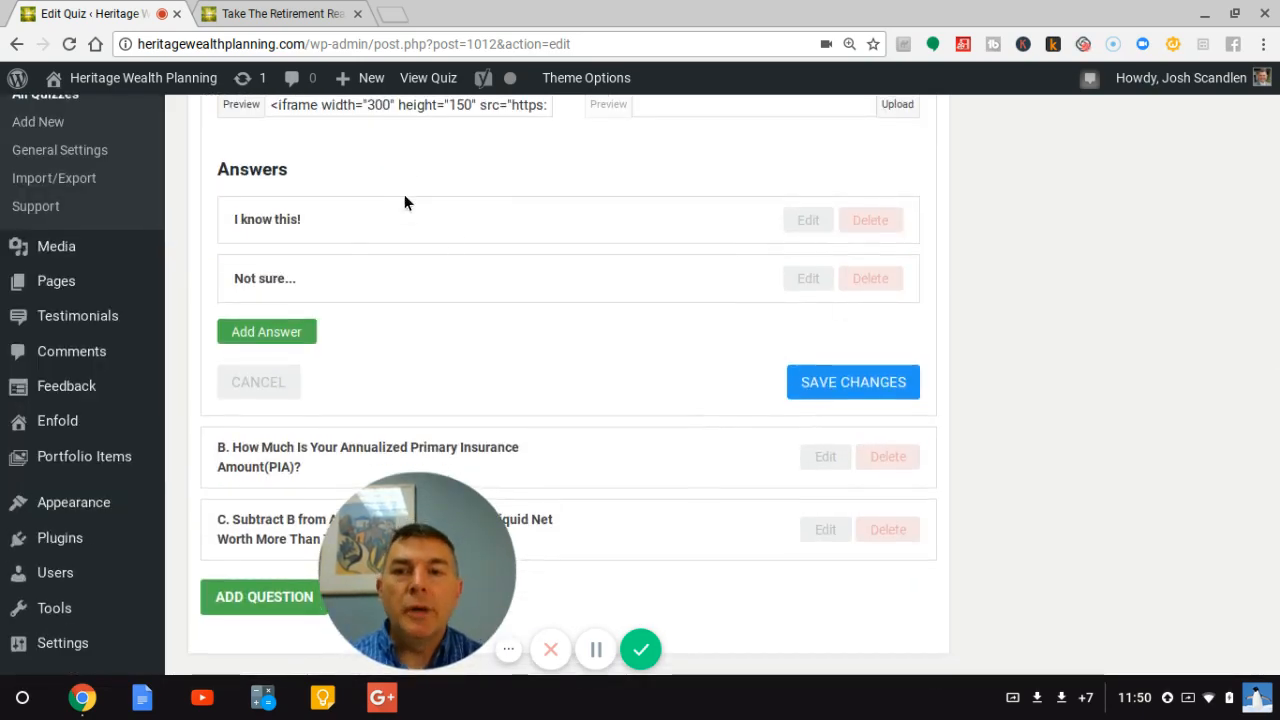
left_click(798, 226)
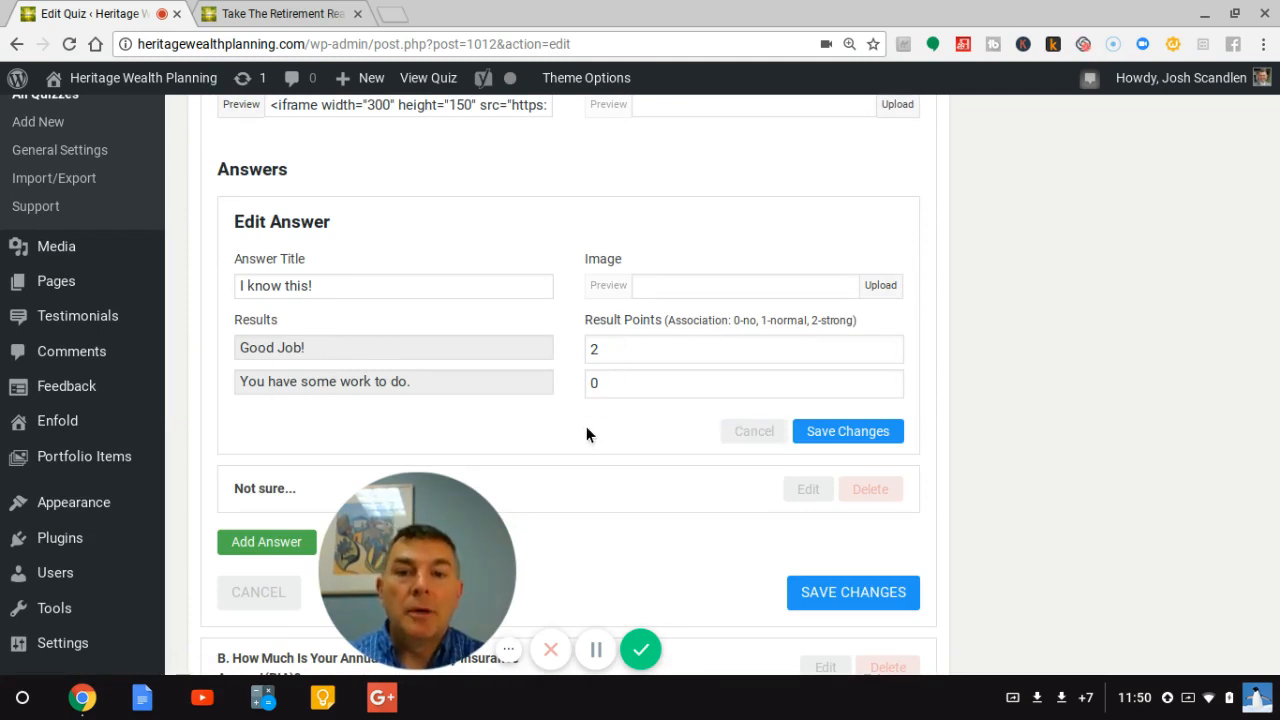
left_click(745, 433)
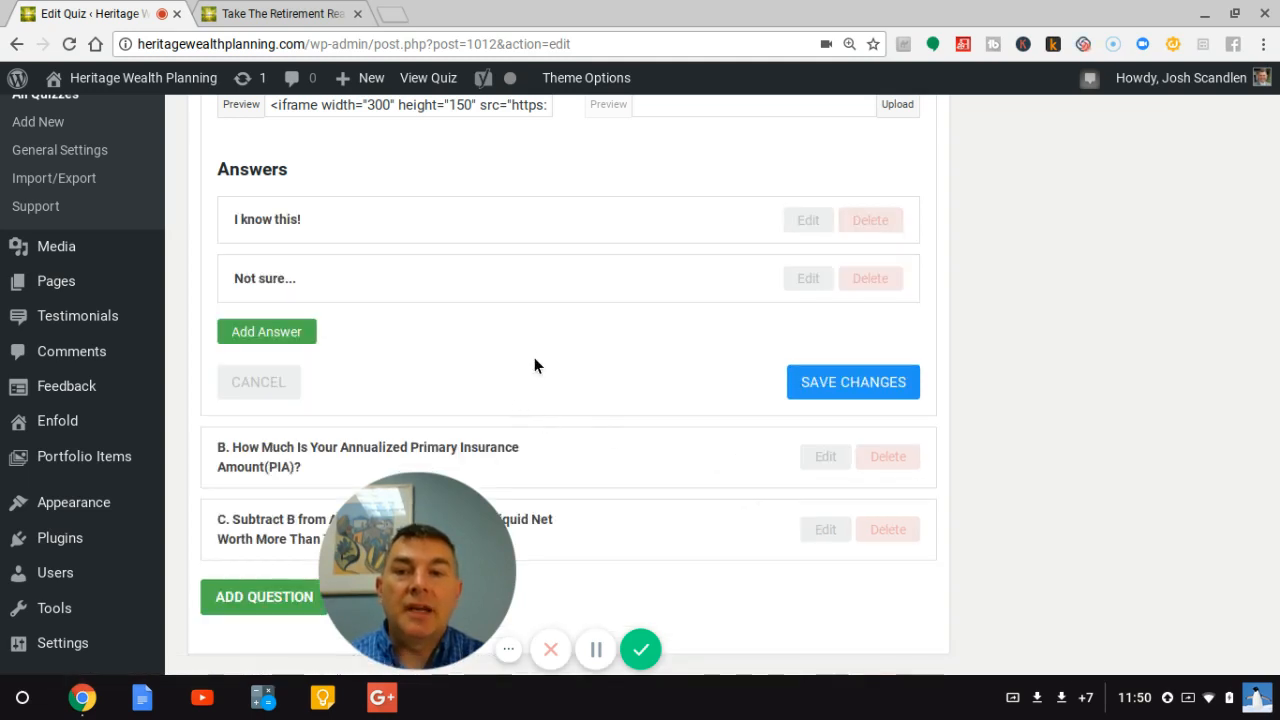
Step: Reopen question A's "Not sure..." answer, compare its result points with the quiz's results list, and cancel editing it
left_click(806, 278)
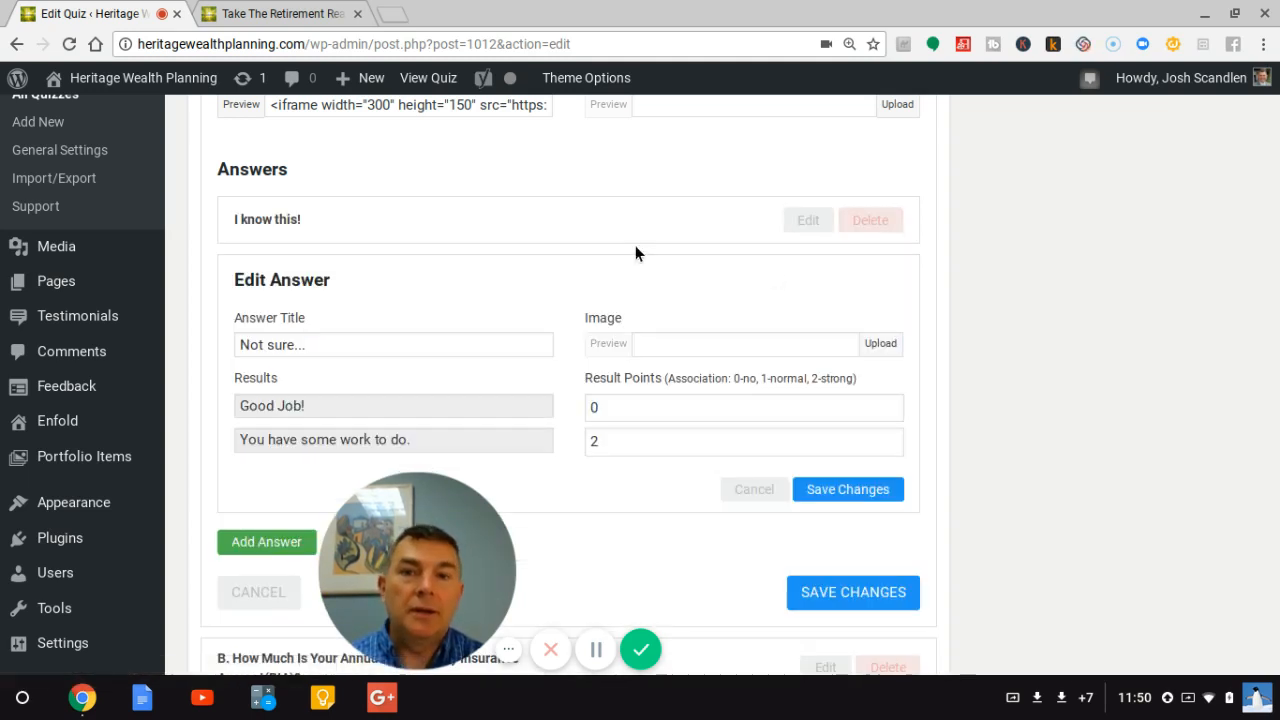
scroll(636, 253, "down", 1)
scroll(635, 253, "down", 1)
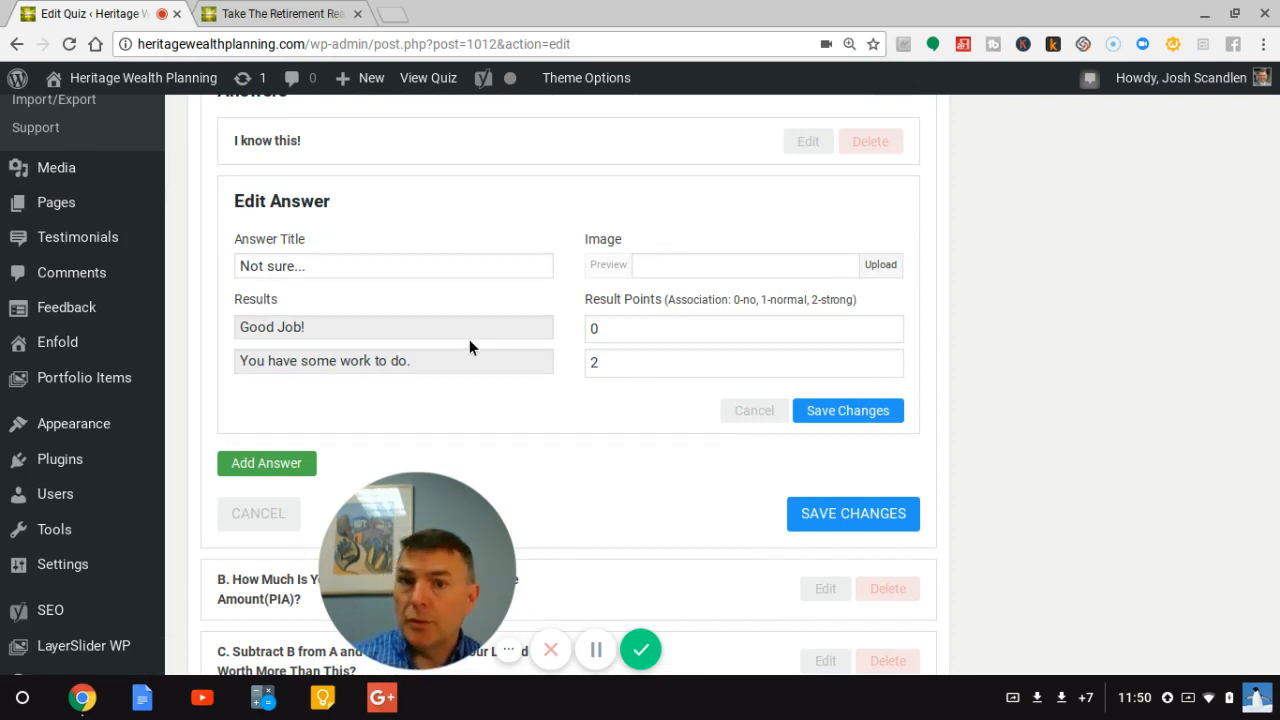
scroll(469, 339, "up", 10)
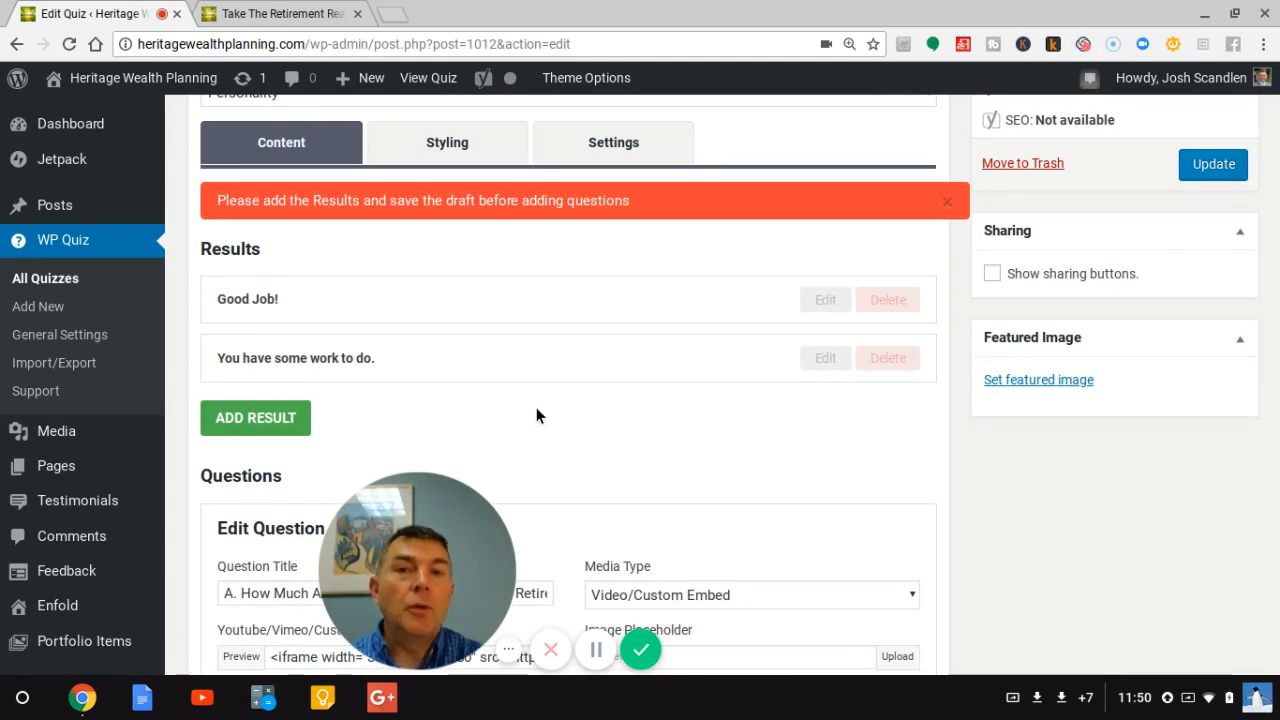
scroll(536, 410, "down", 3)
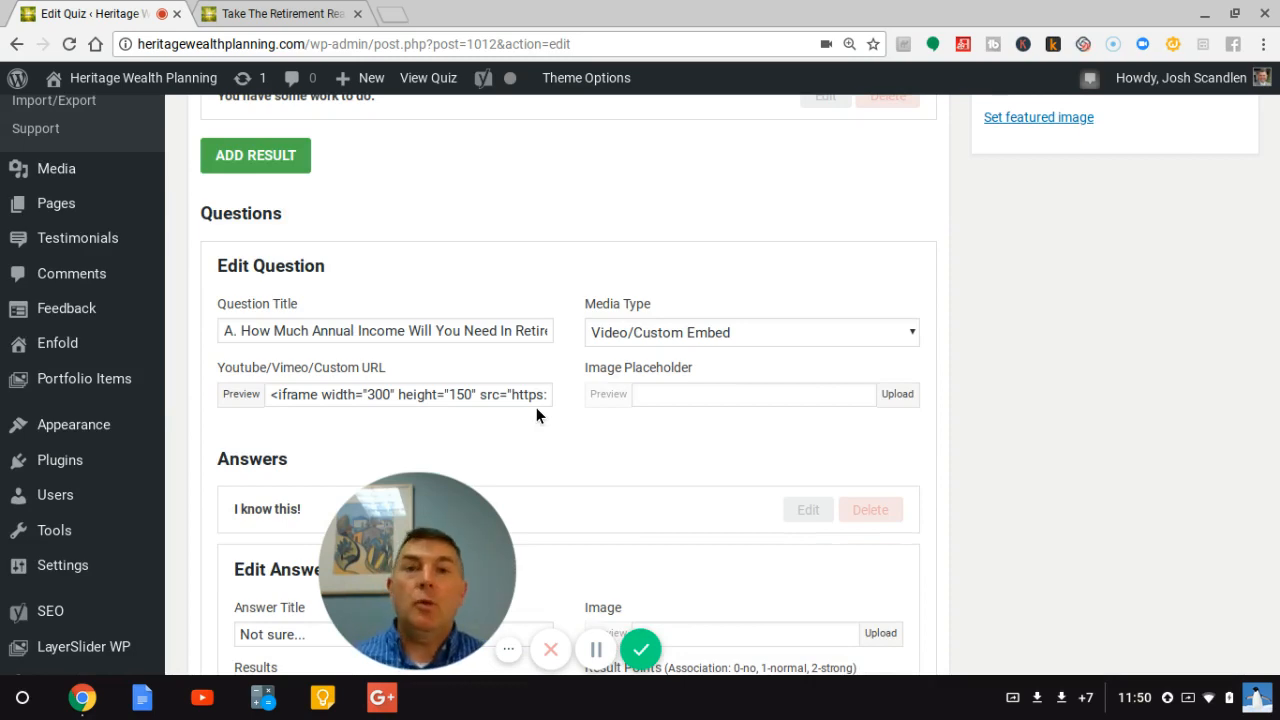
scroll(536, 414, "up", 6)
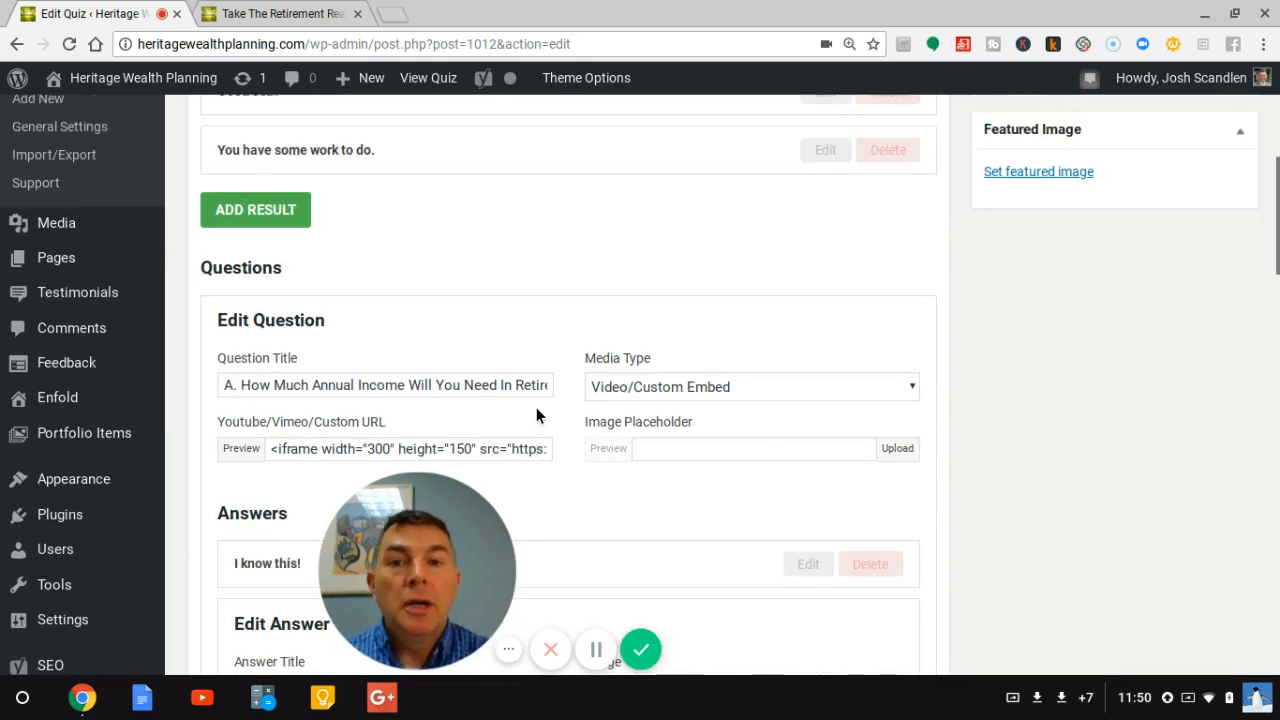
scroll(536, 414, "down", 2)
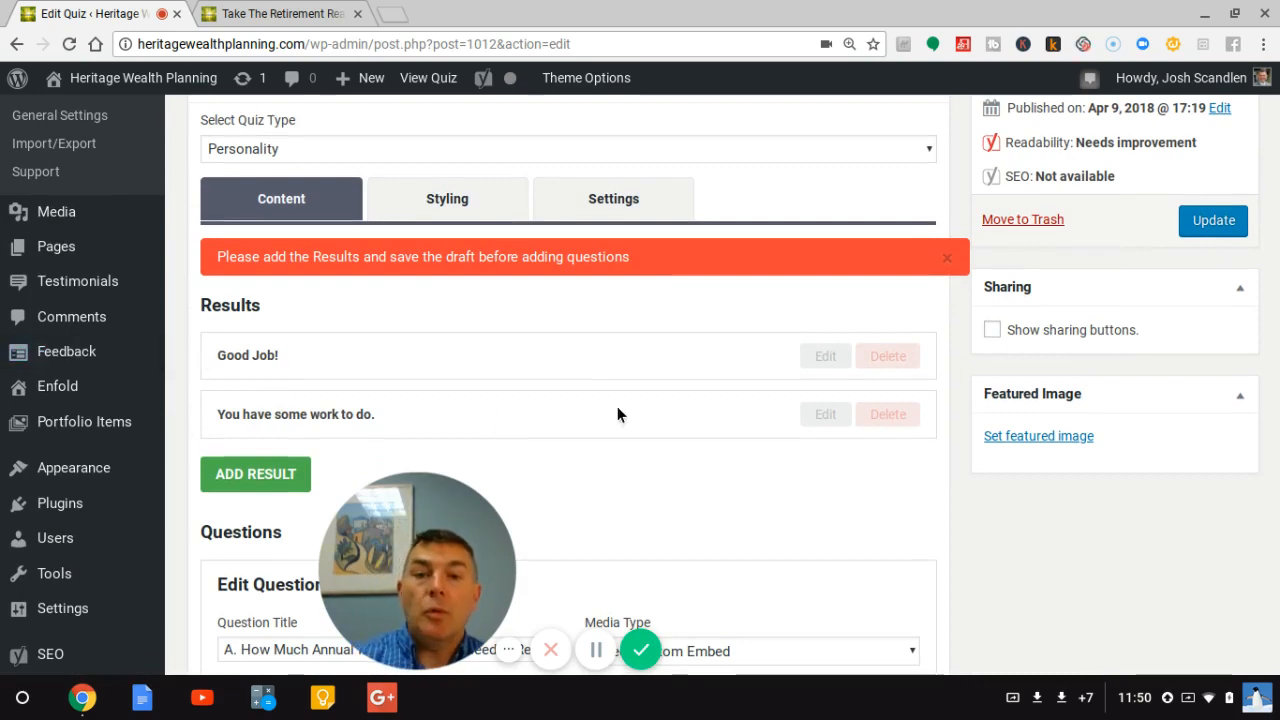
scroll(814, 432, "down", 5)
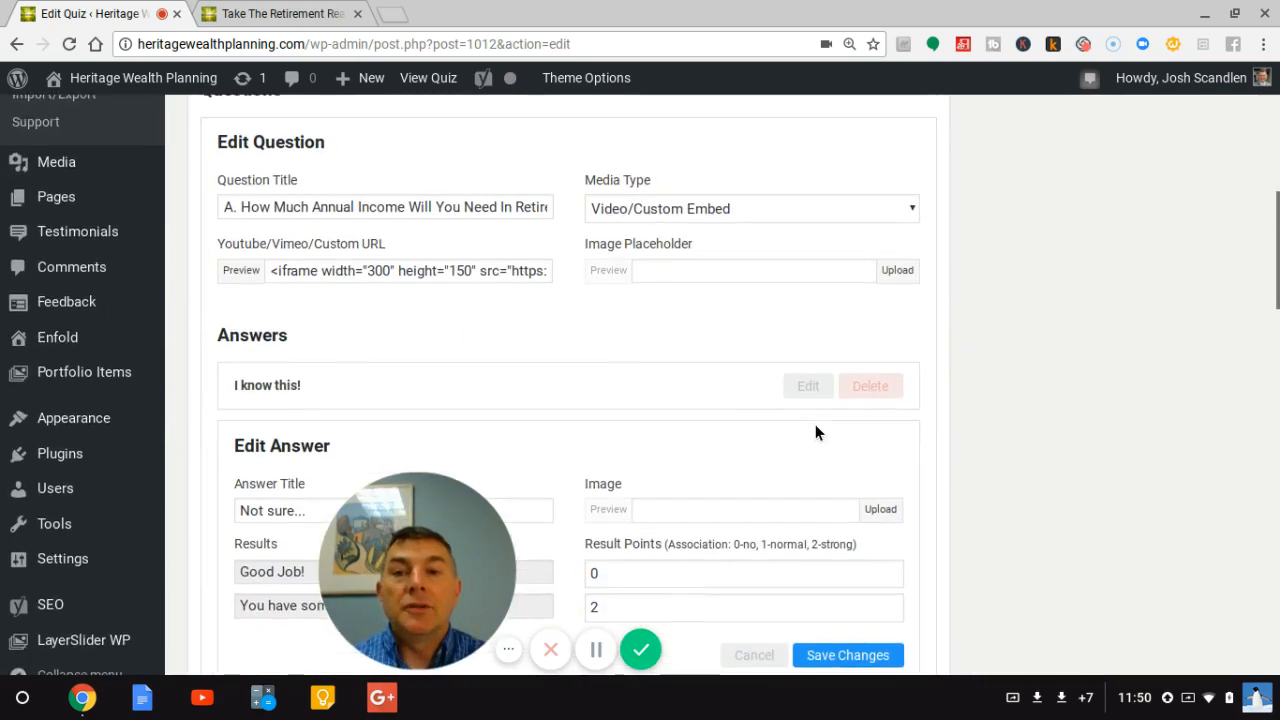
scroll(815, 425, "down", 3)
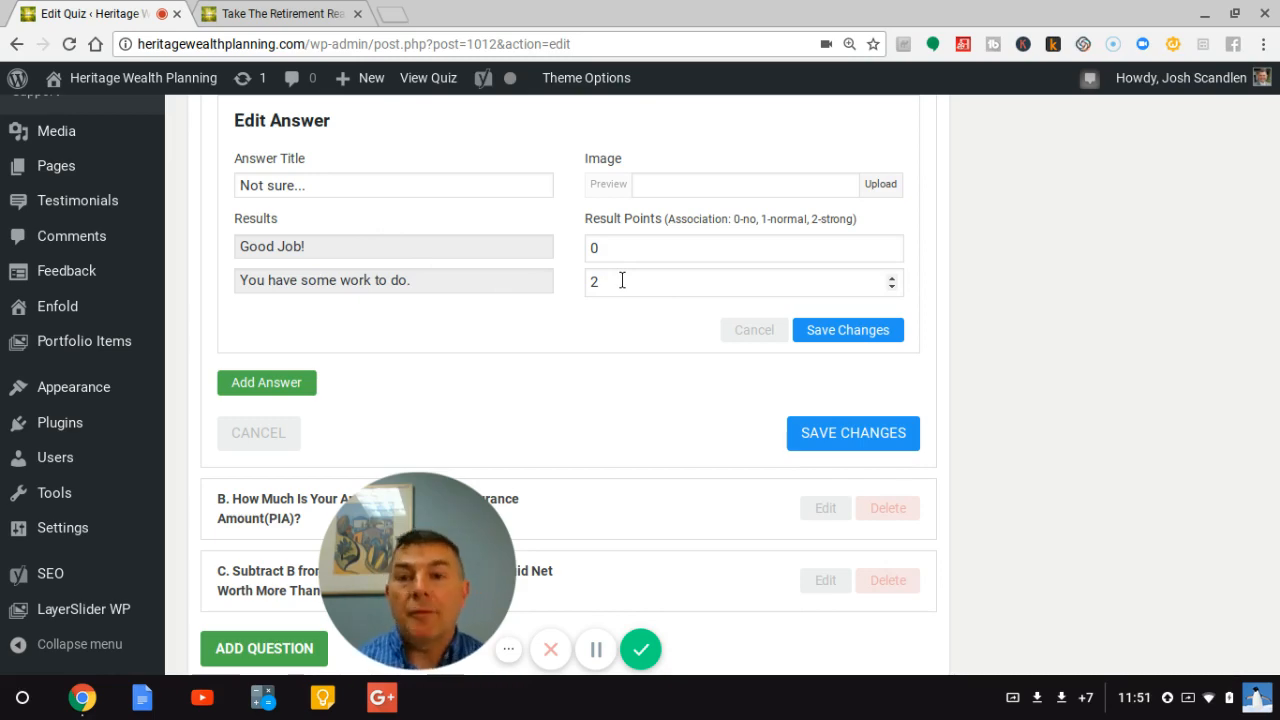
scroll(621, 281, "down", 3)
scroll(621, 281, "up", 3)
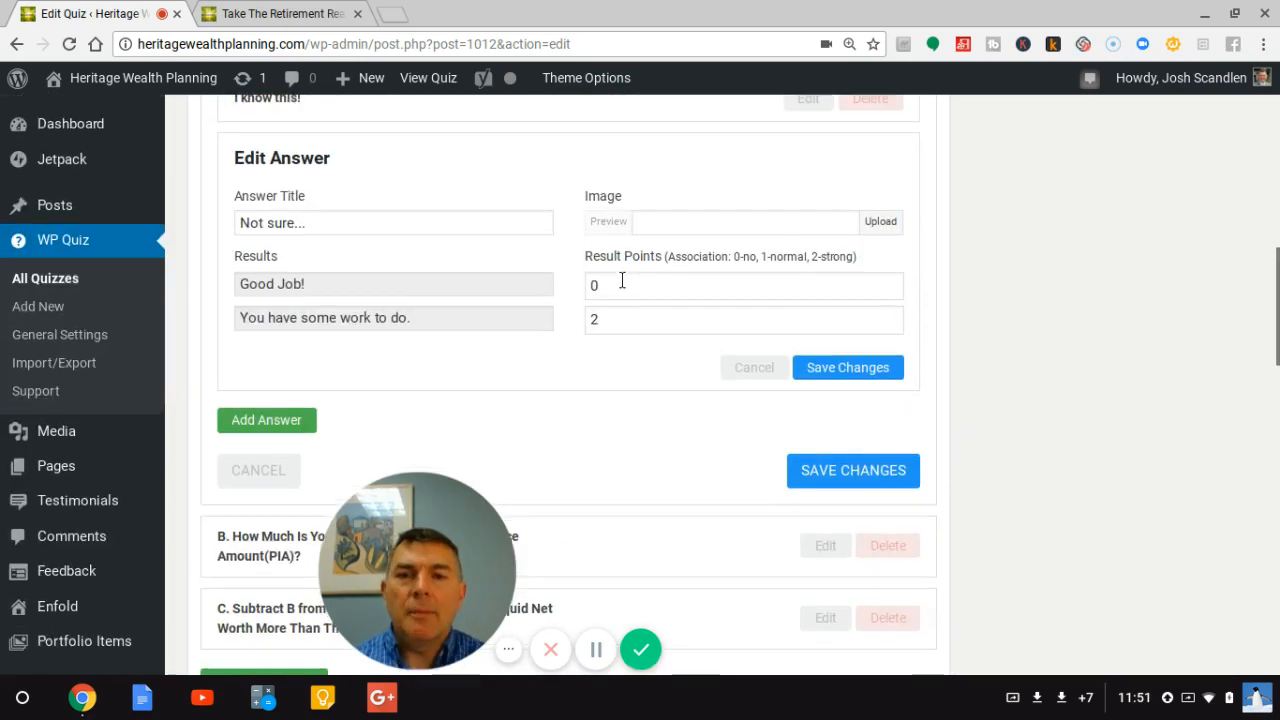
left_click(747, 363)
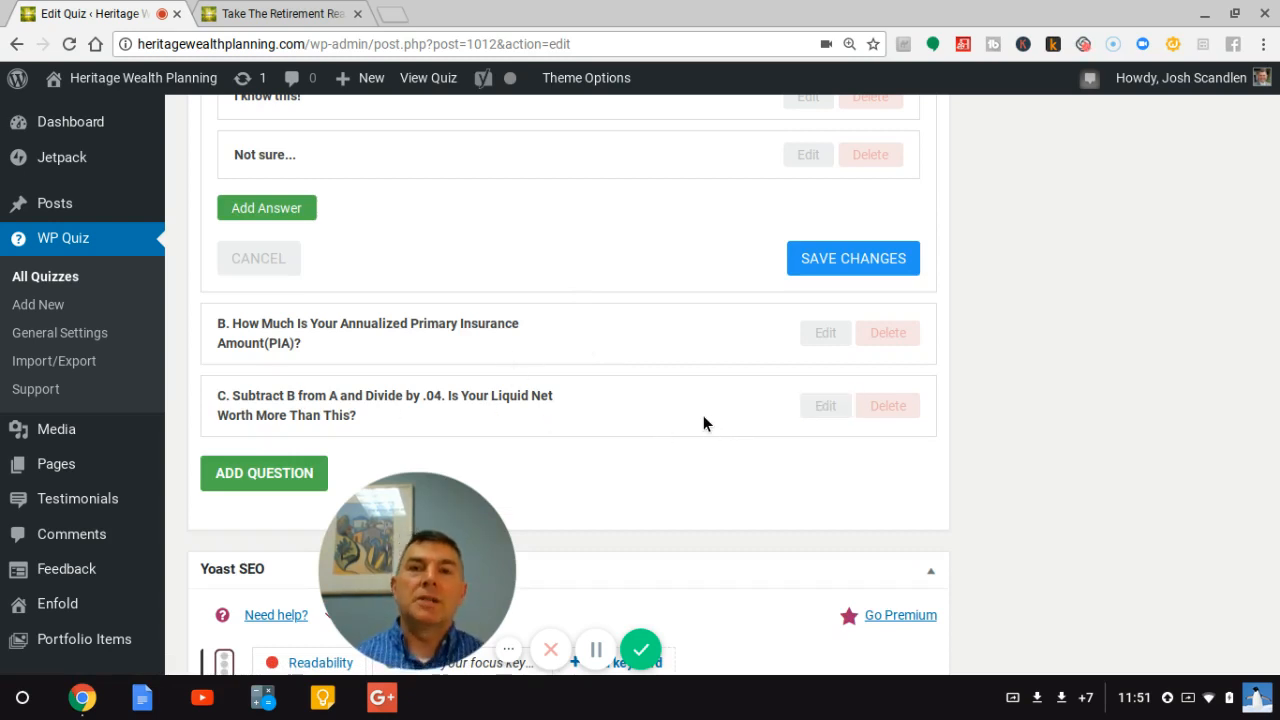
Step: Open question C about liquid net worth for editing and review its media settings and list of answers
scroll(703, 417, "up", 3)
scroll(703, 417, "down", 2)
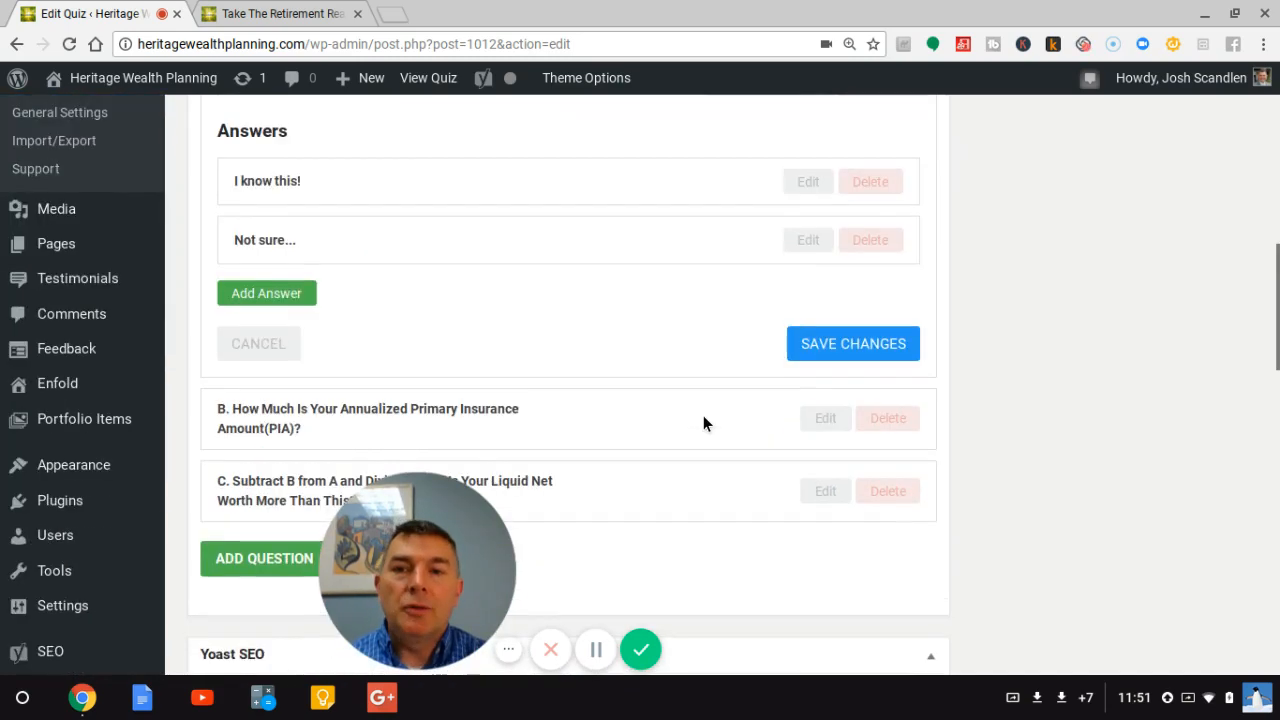
left_click(825, 491)
scroll(628, 371, "down", 3)
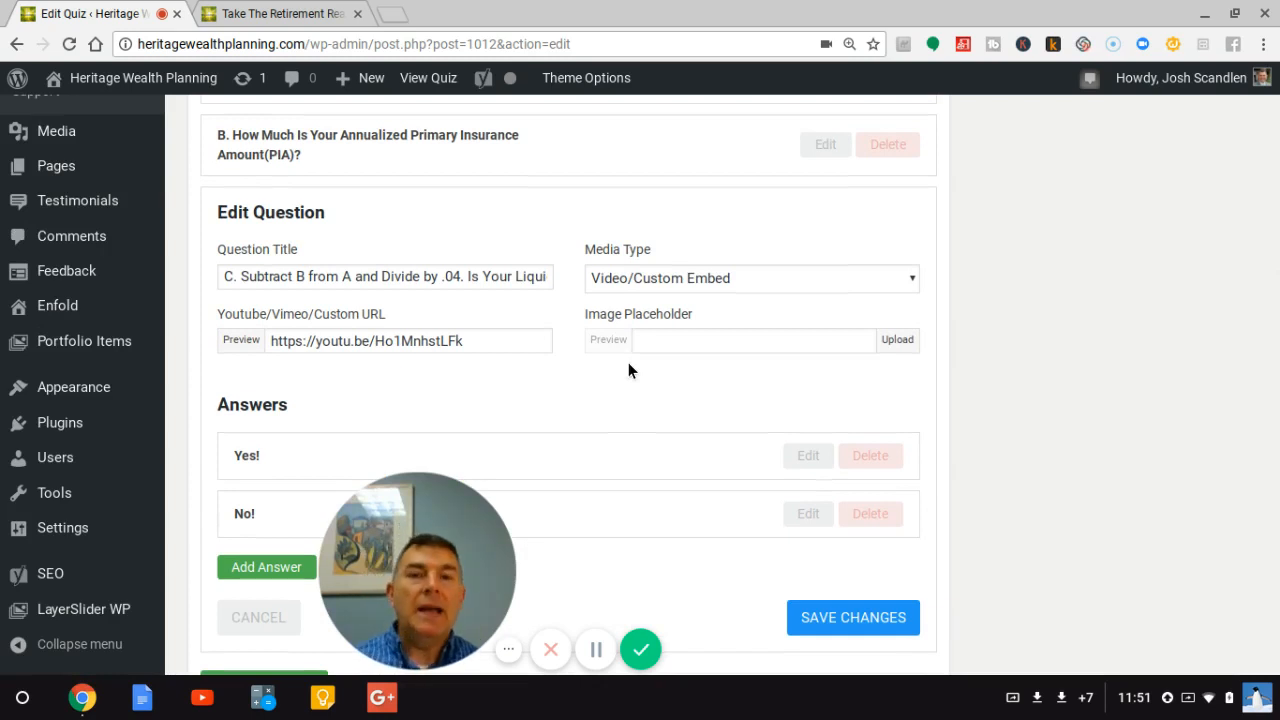
scroll(628, 371, "up", 8)
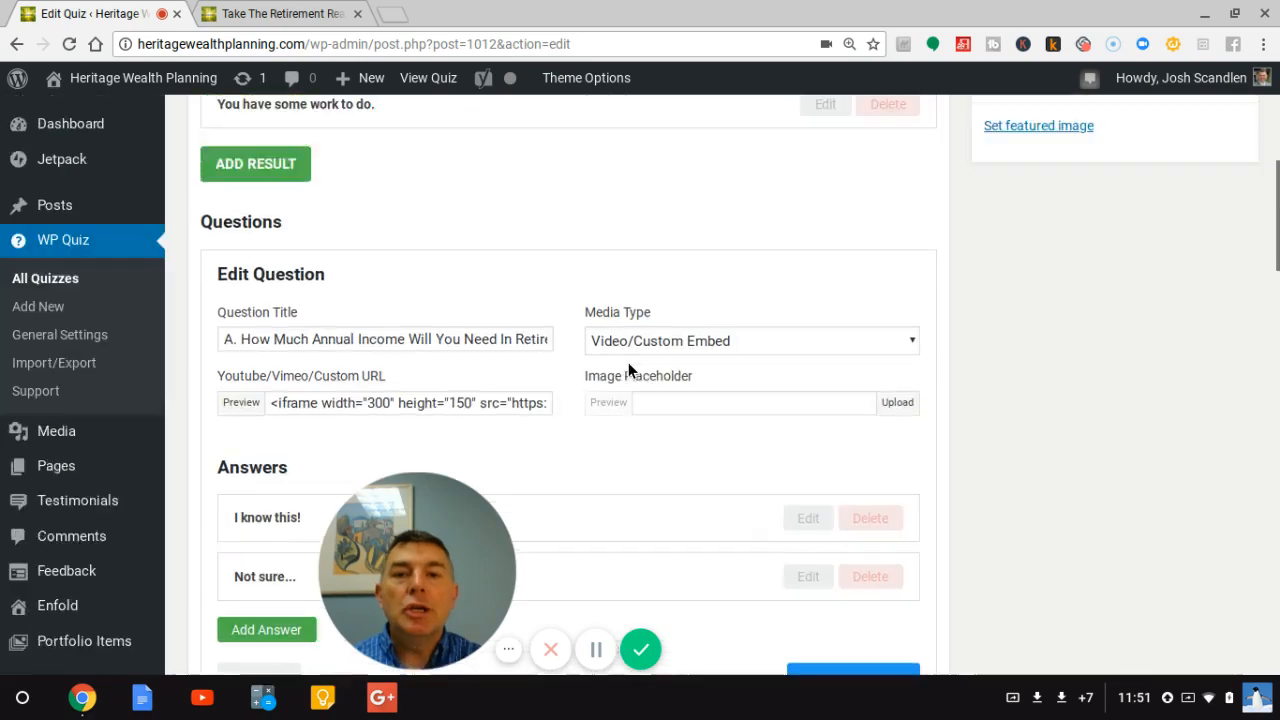
scroll(755, 466, "down", 8)
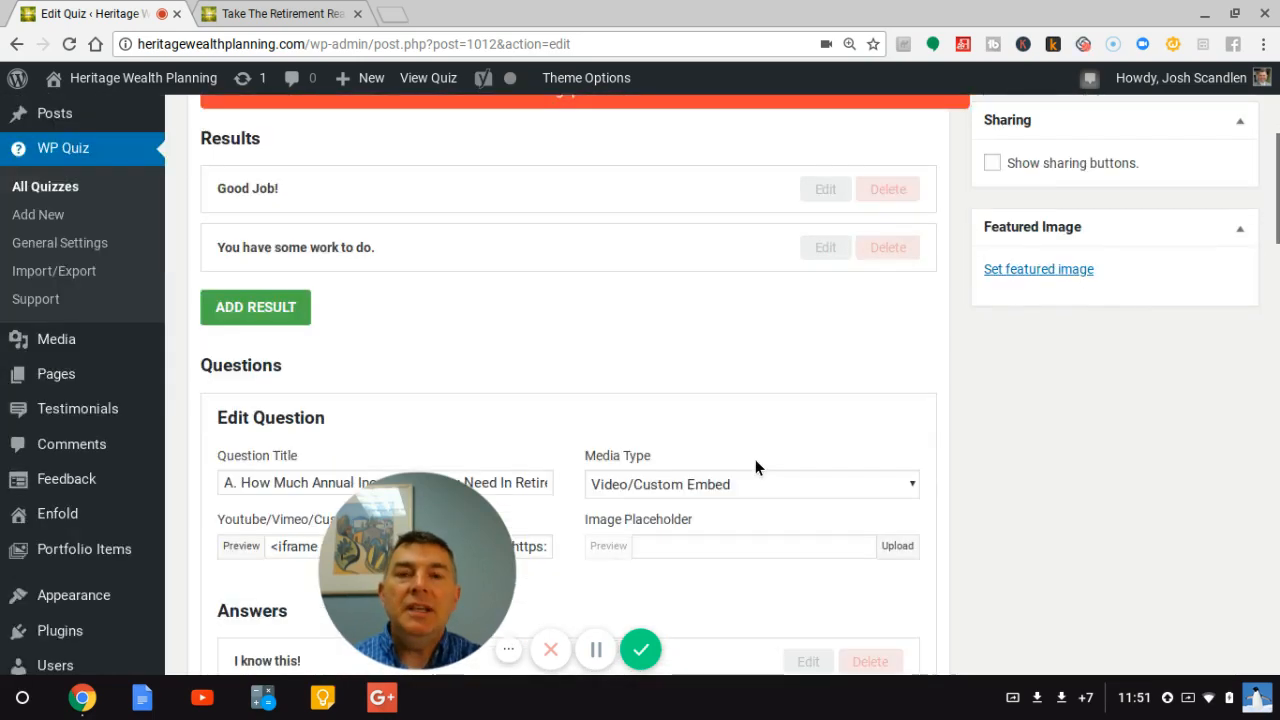
scroll(755, 467, "down", 1)
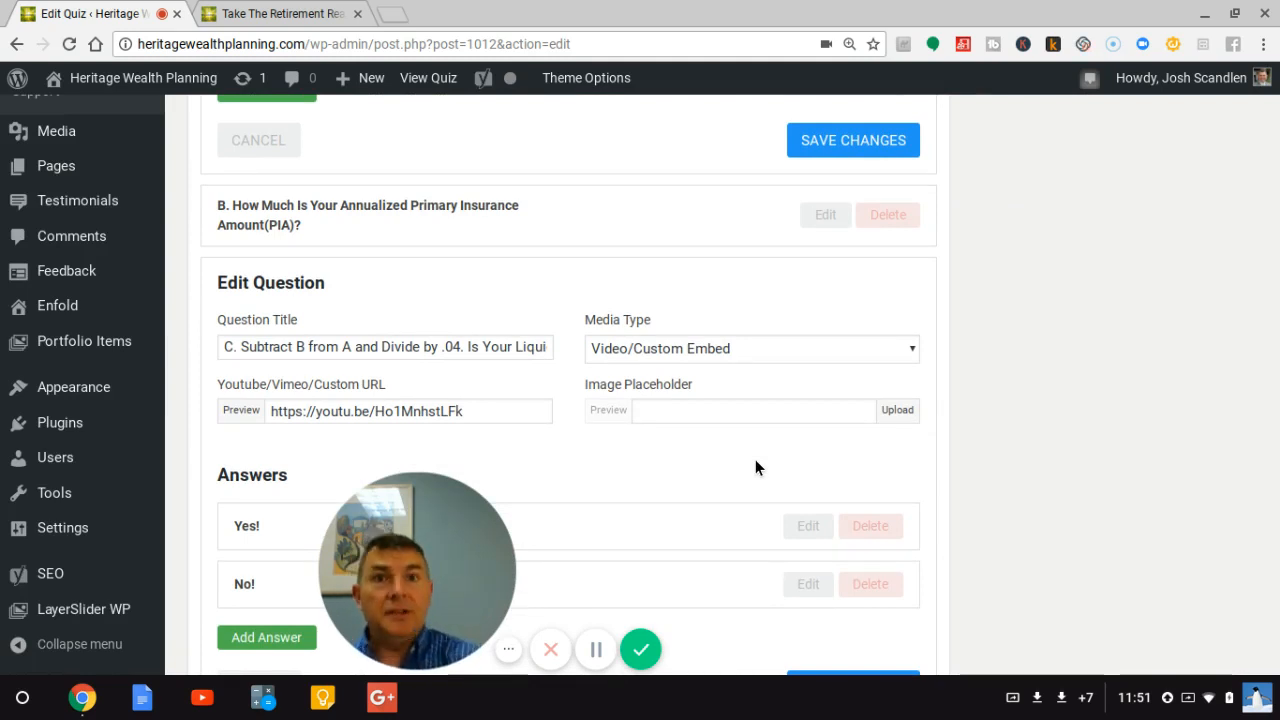
scroll(755, 467, "down", 2)
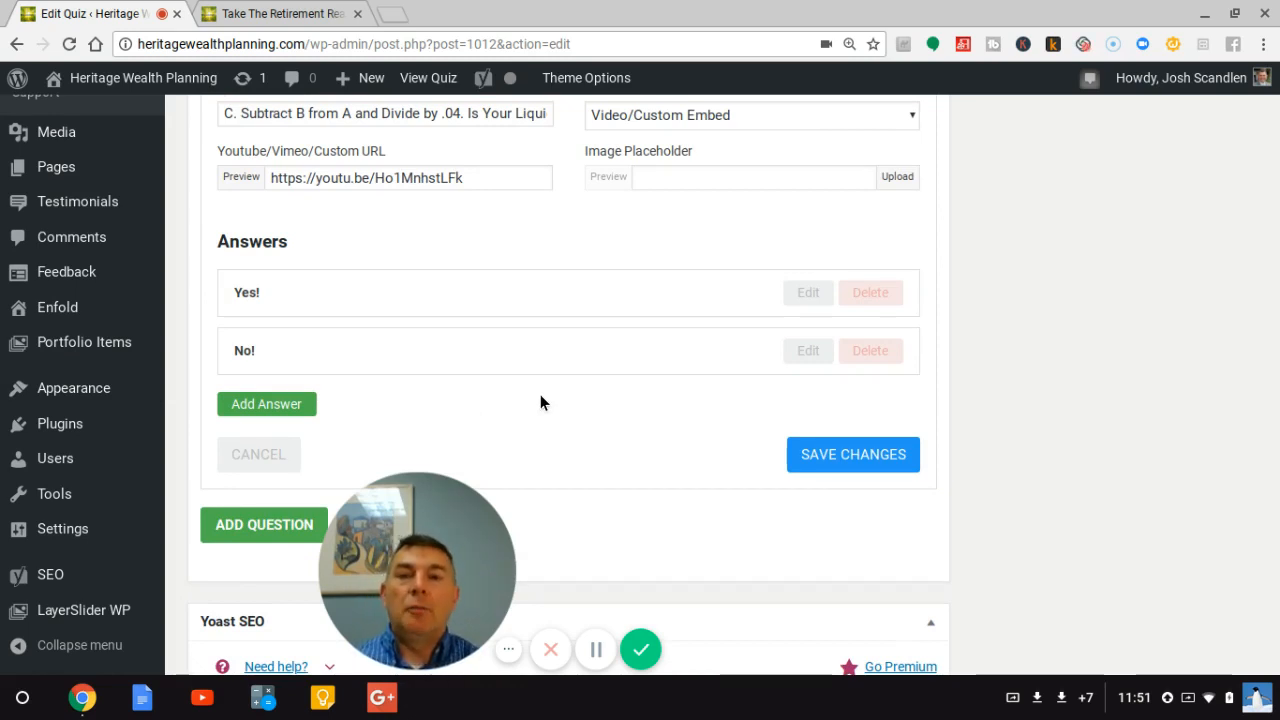
Step: Compare questions A and C, examine the result points of question C's "Yes!" answer, and cancel editing that answer
scroll(540, 402, "up", 10)
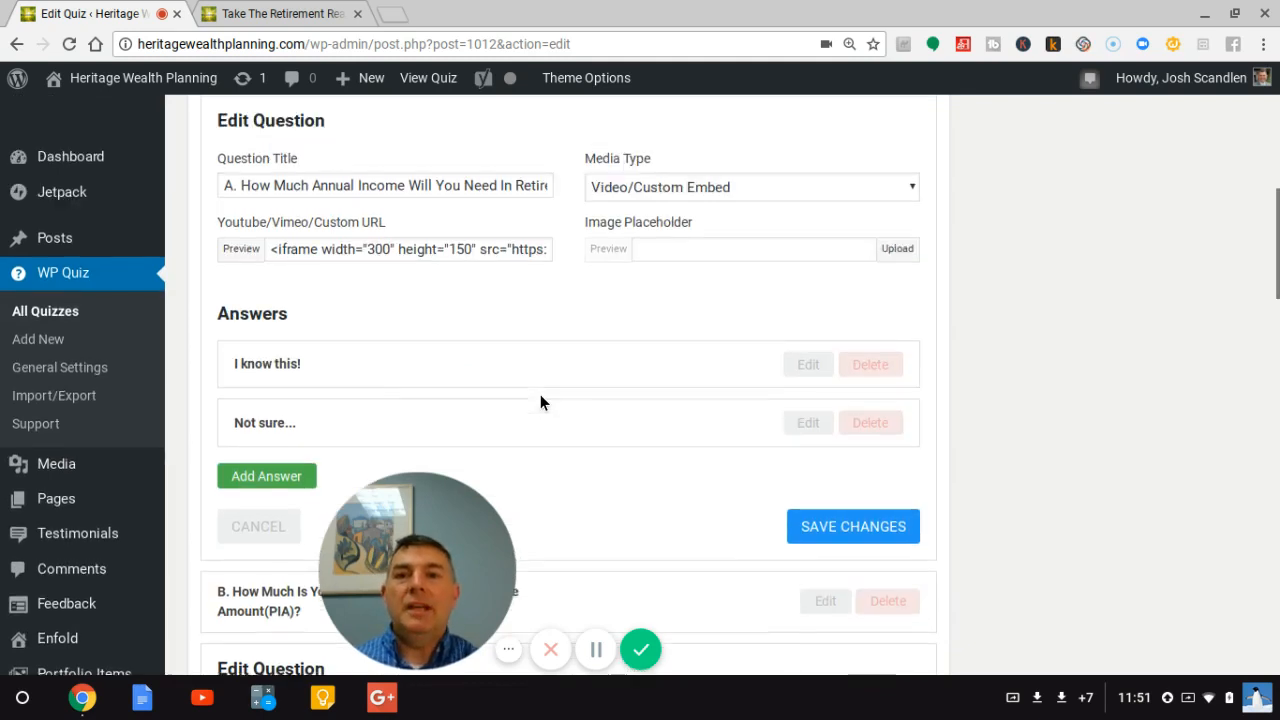
scroll(540, 402, "up", 3)
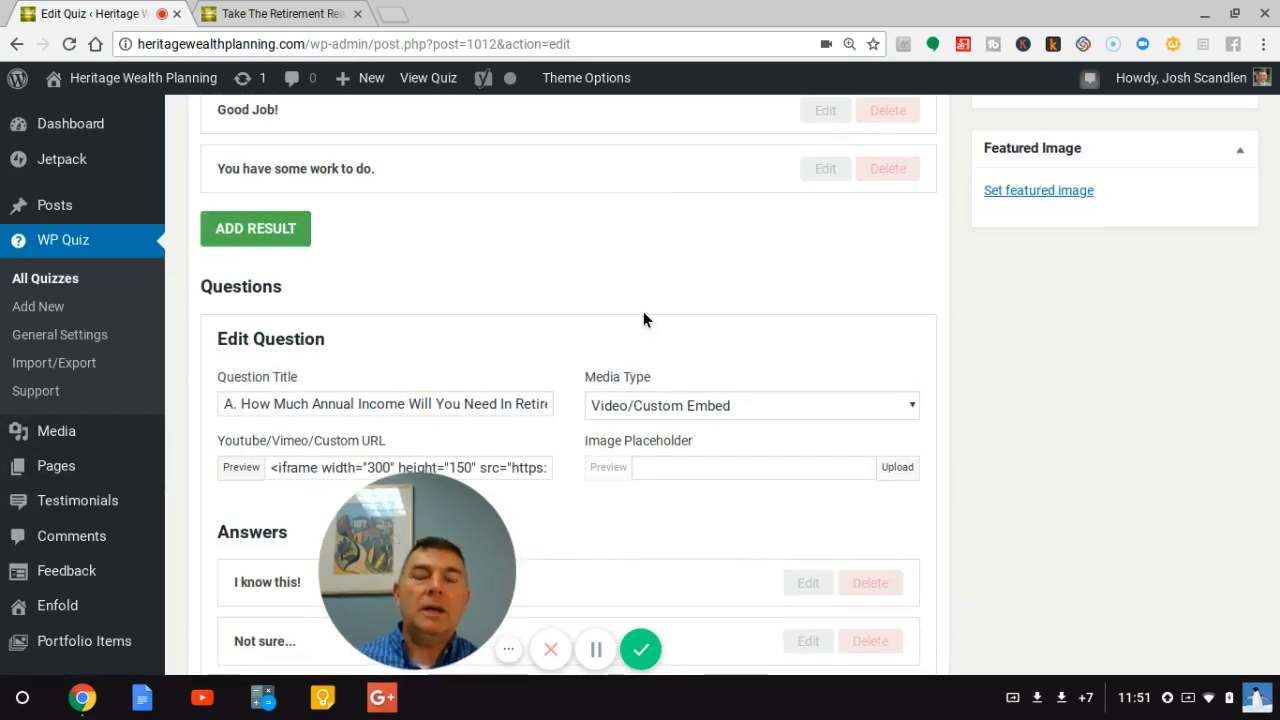
scroll(643, 313, "down", 6)
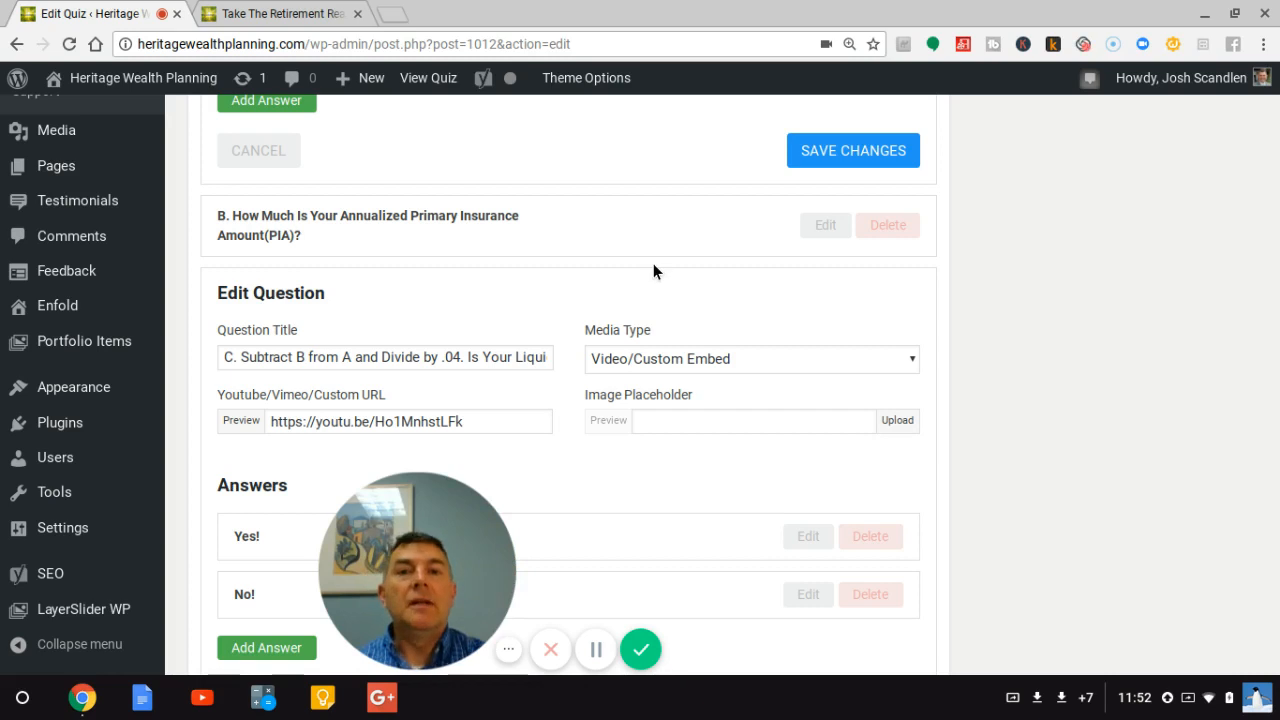
scroll(653, 271, "down", 2)
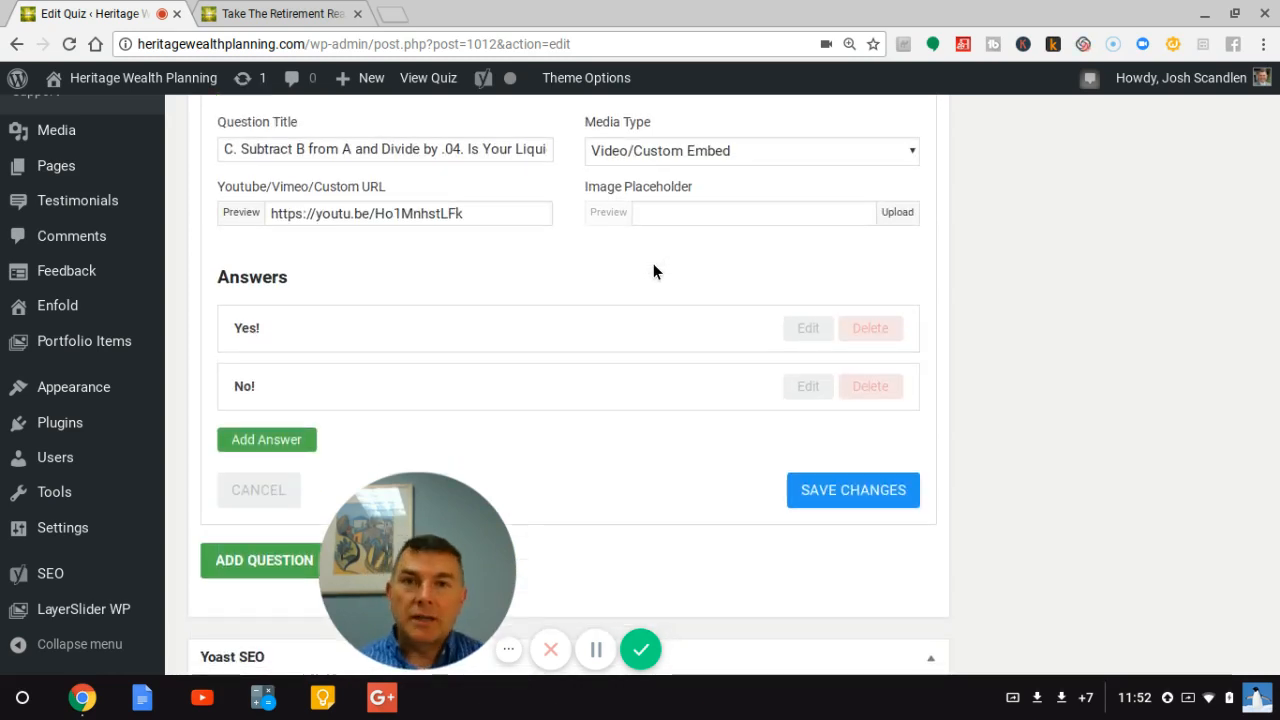
scroll(654, 265, "down", 1)
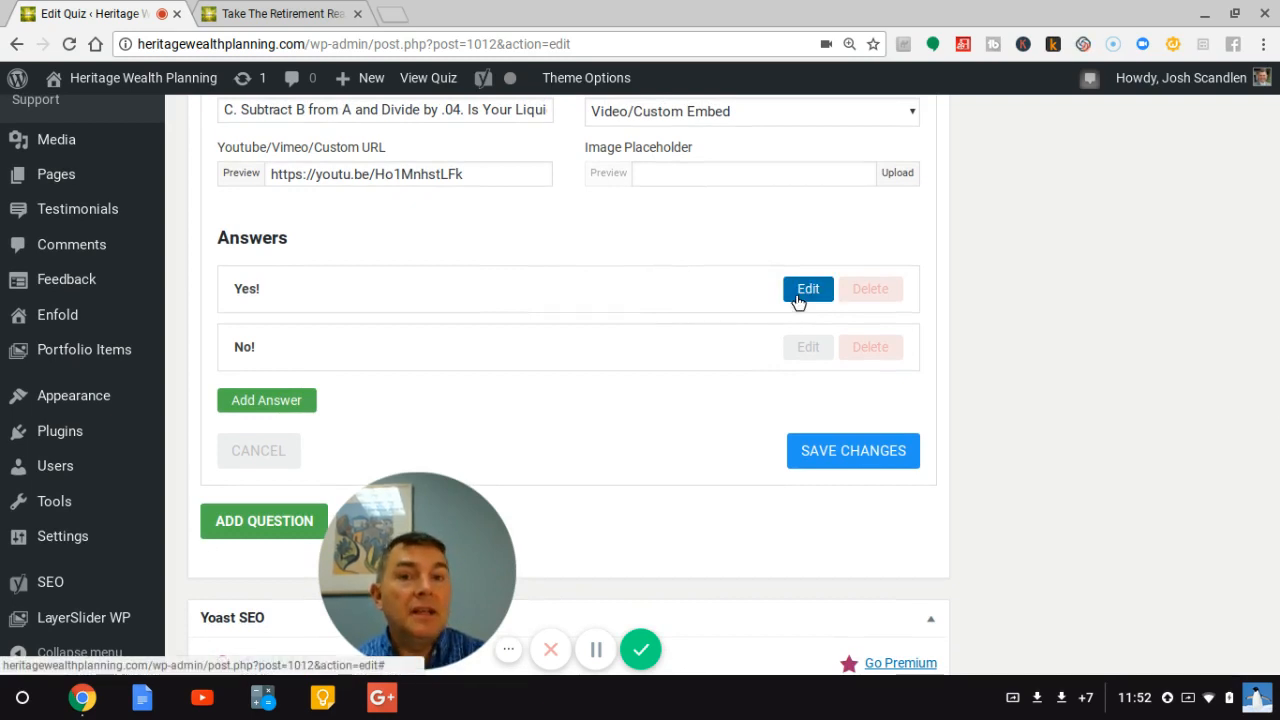
left_click(806, 292)
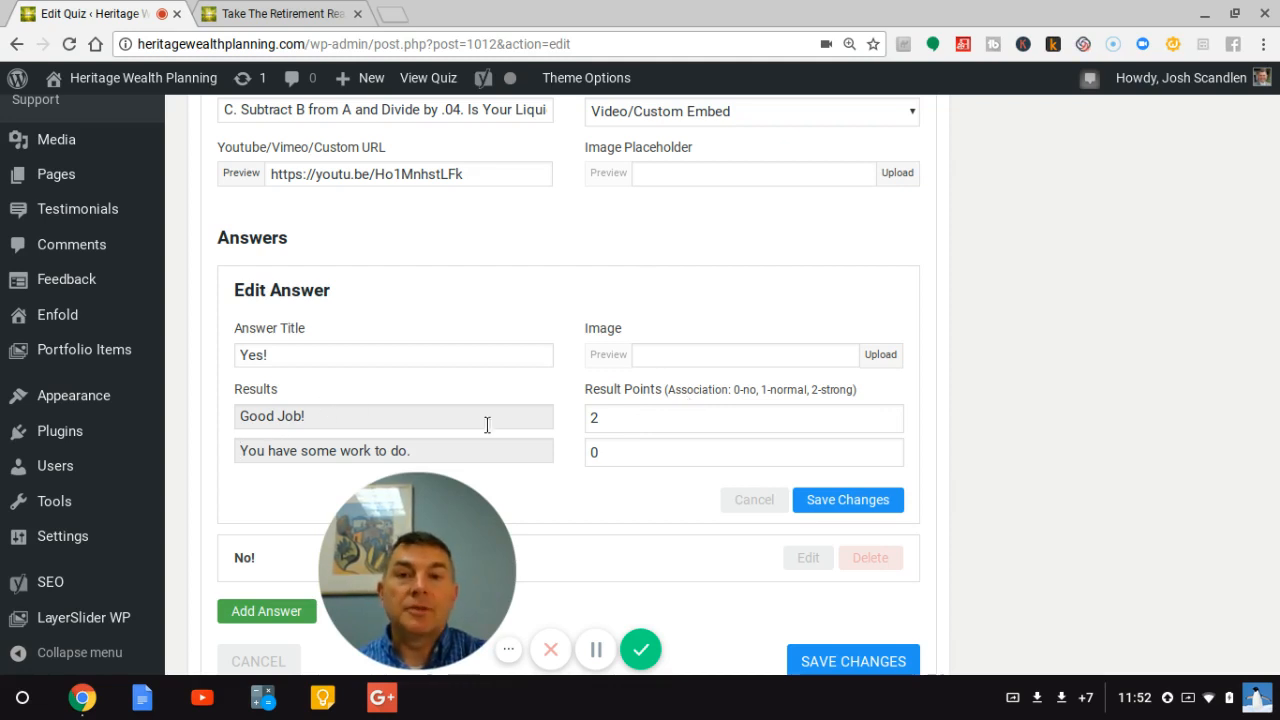
left_click(751, 500)
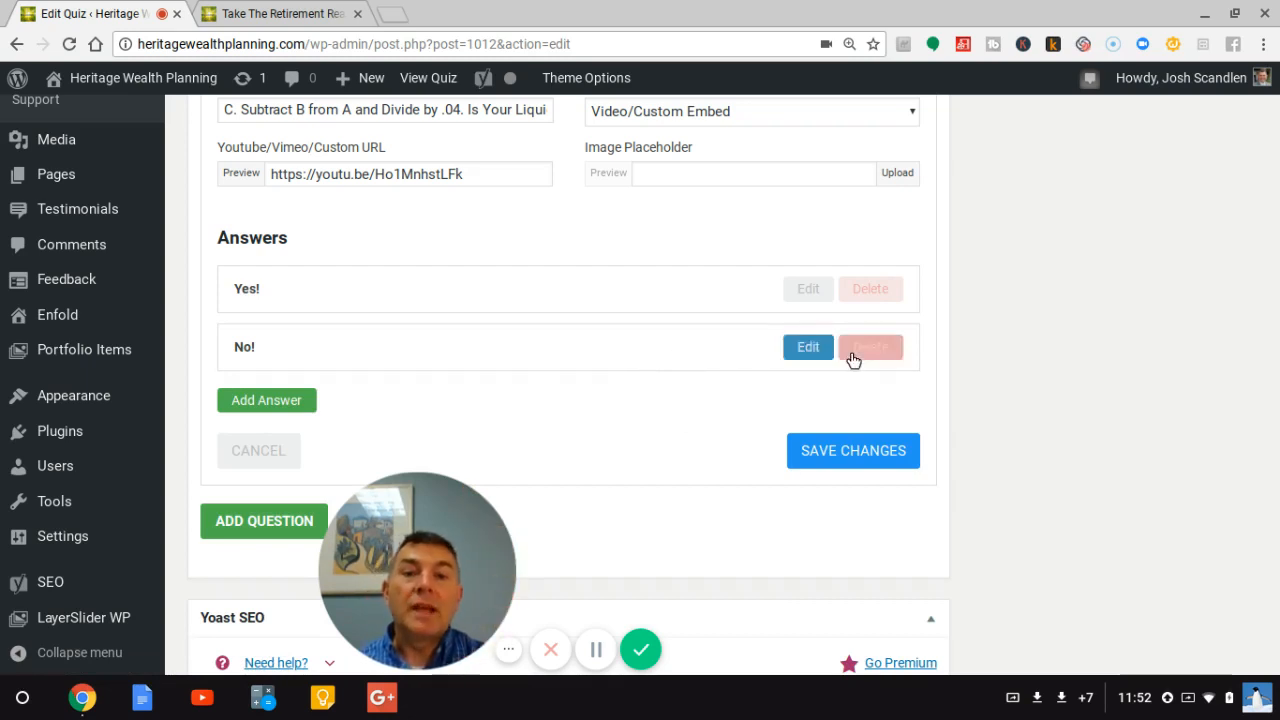
Step: Examine the result points of question C's "No!" answer and save the answer as it is
left_click(810, 349)
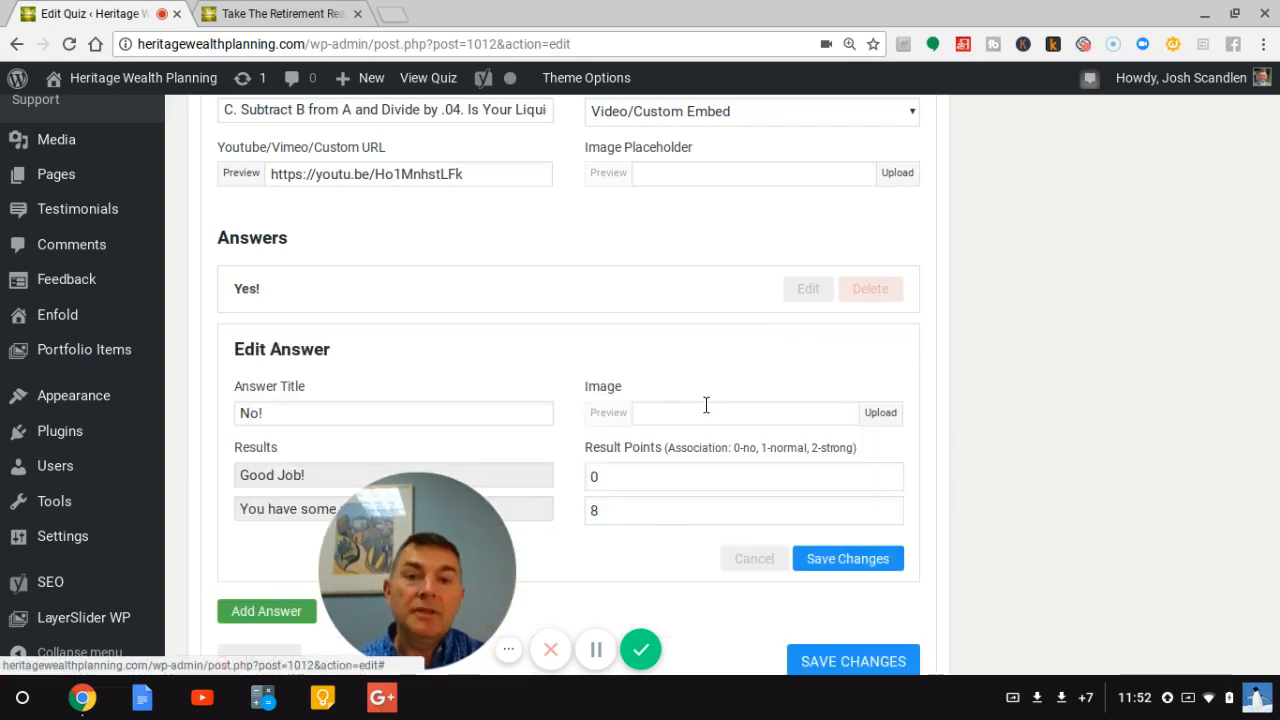
scroll(638, 511, "down", 2)
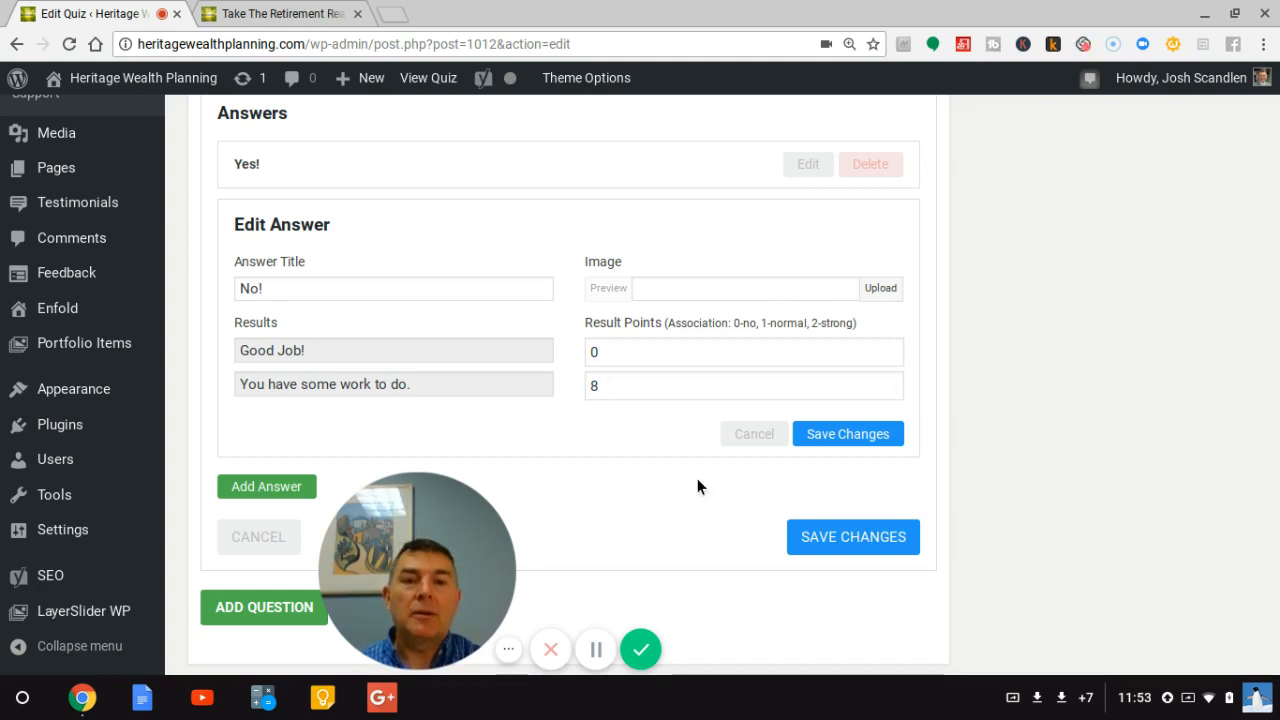
left_click(858, 444)
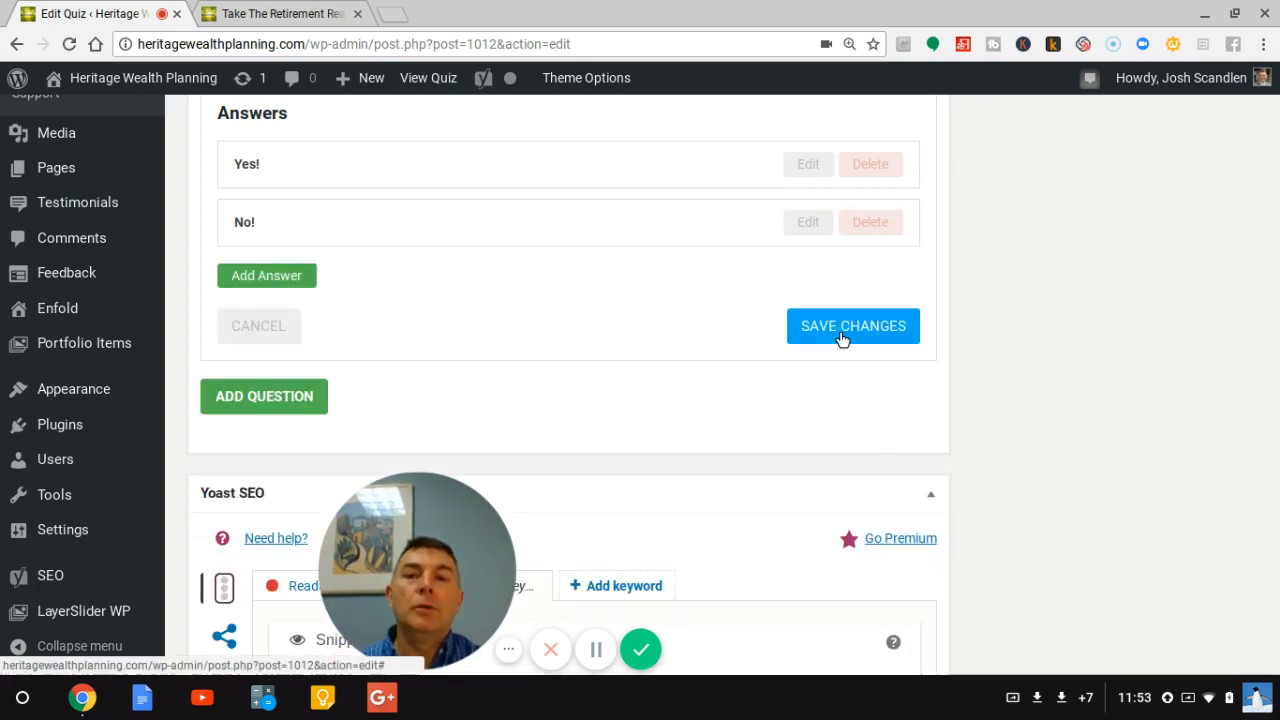
Step: Save question C as it is and cancel editing question A
scroll(470, 287, "down", 4)
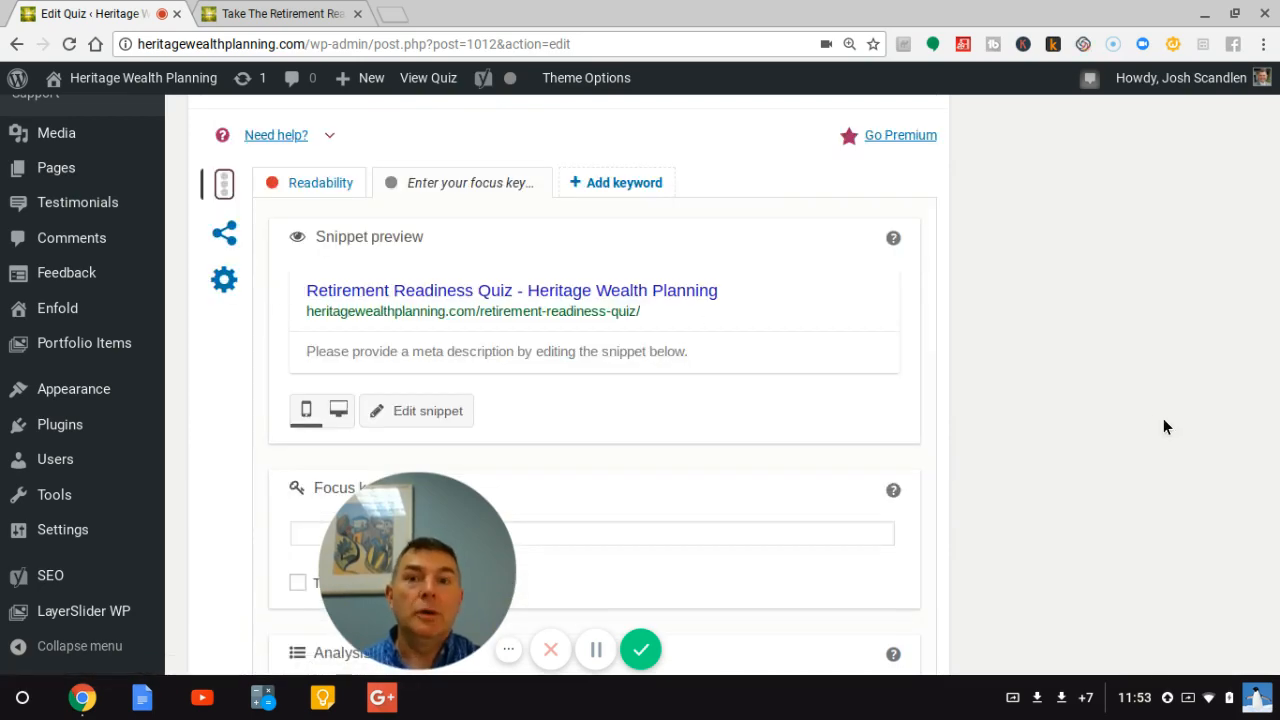
scroll(1163, 426, "up", 9)
scroll(1163, 426, "down", 5)
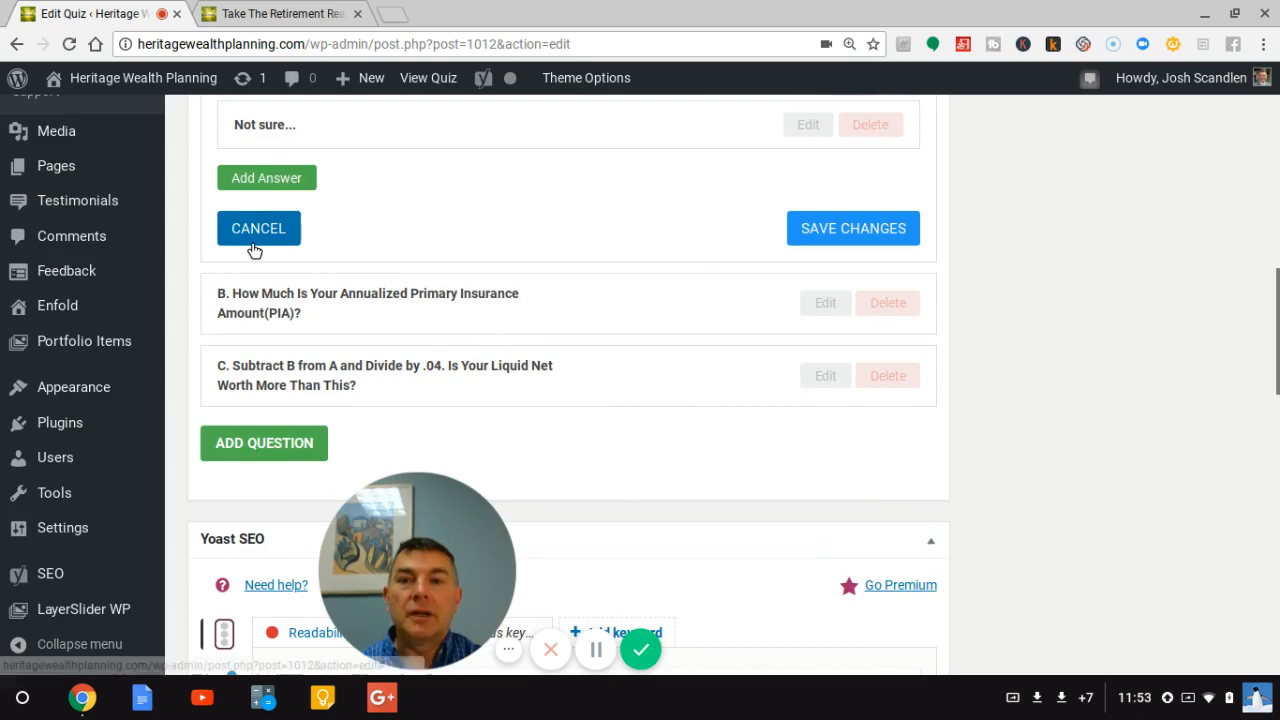
scroll(456, 285, "down", 4)
scroll(717, 283, "up", 8)
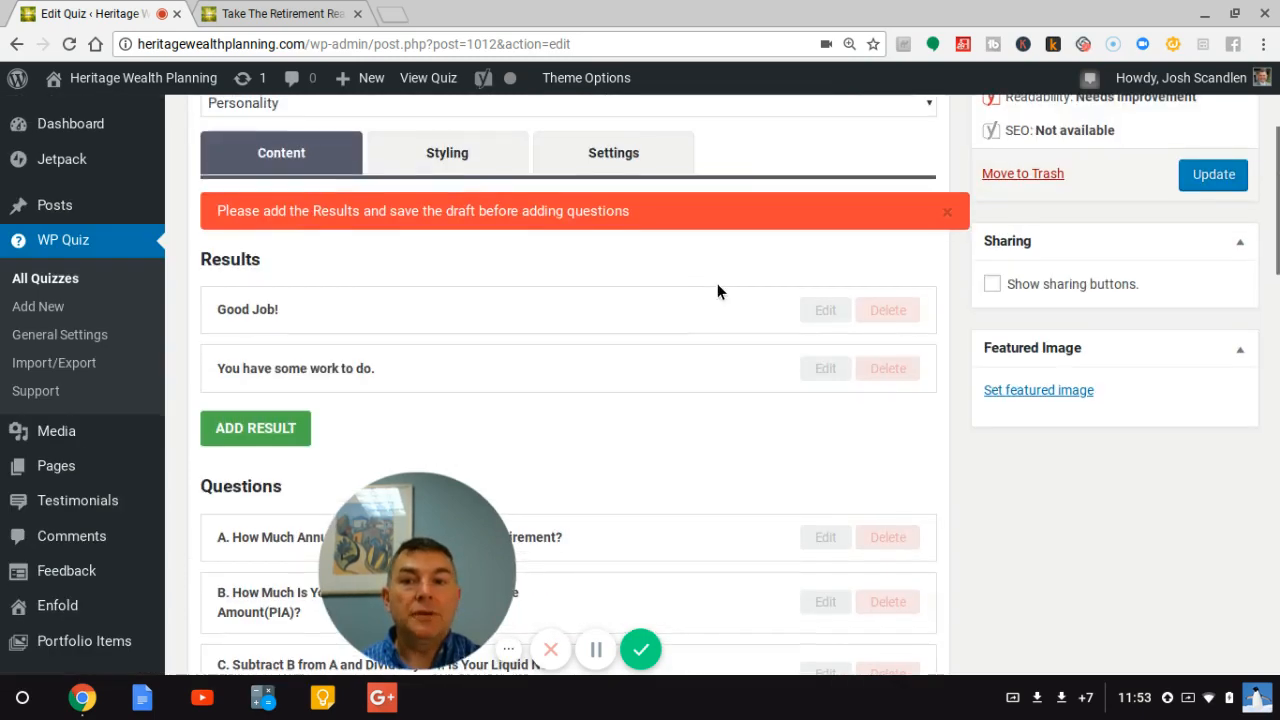
scroll(717, 283, "down", 1)
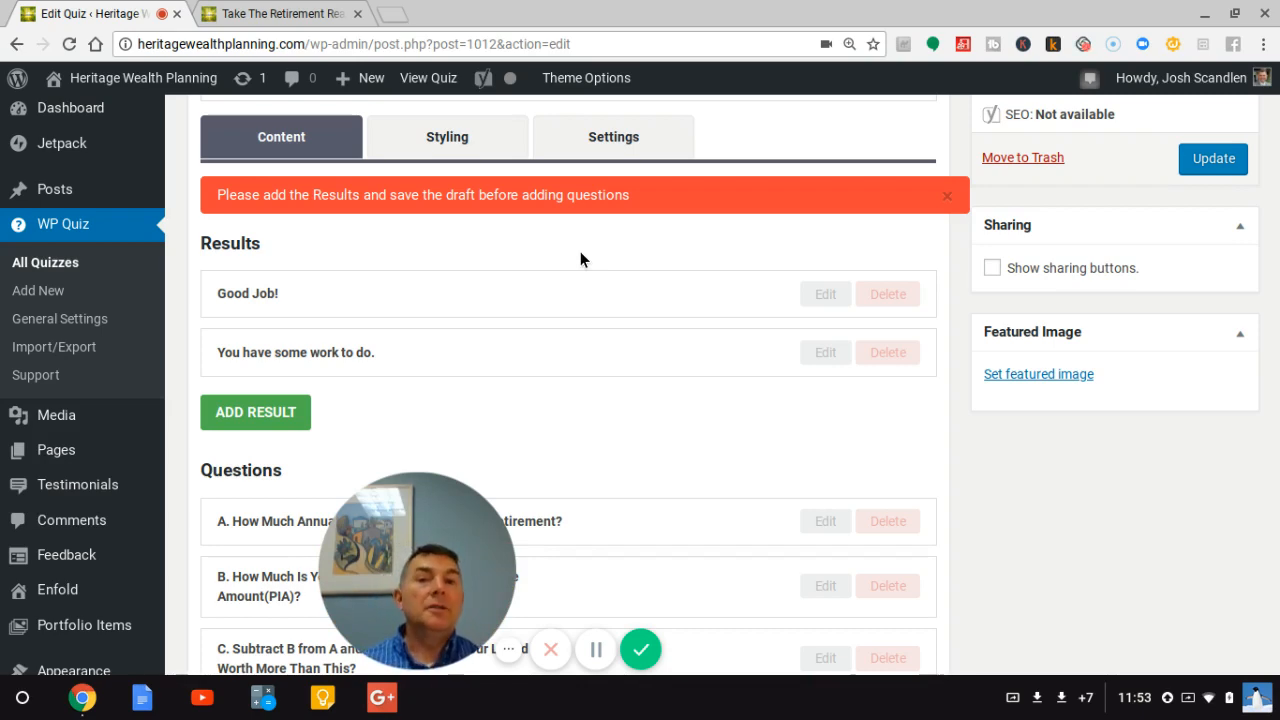
scroll(580, 252, "up", 3)
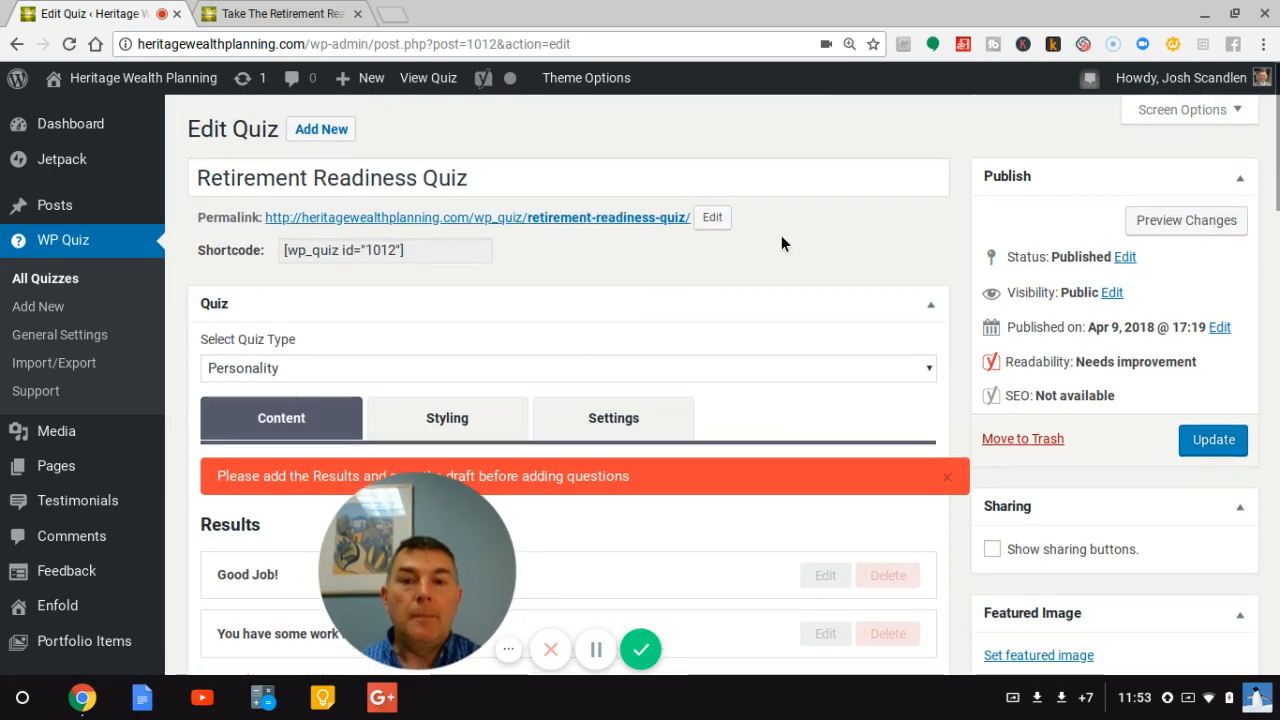
scroll(781, 244, "down", 7)
scroll(731, 194, "up", 7)
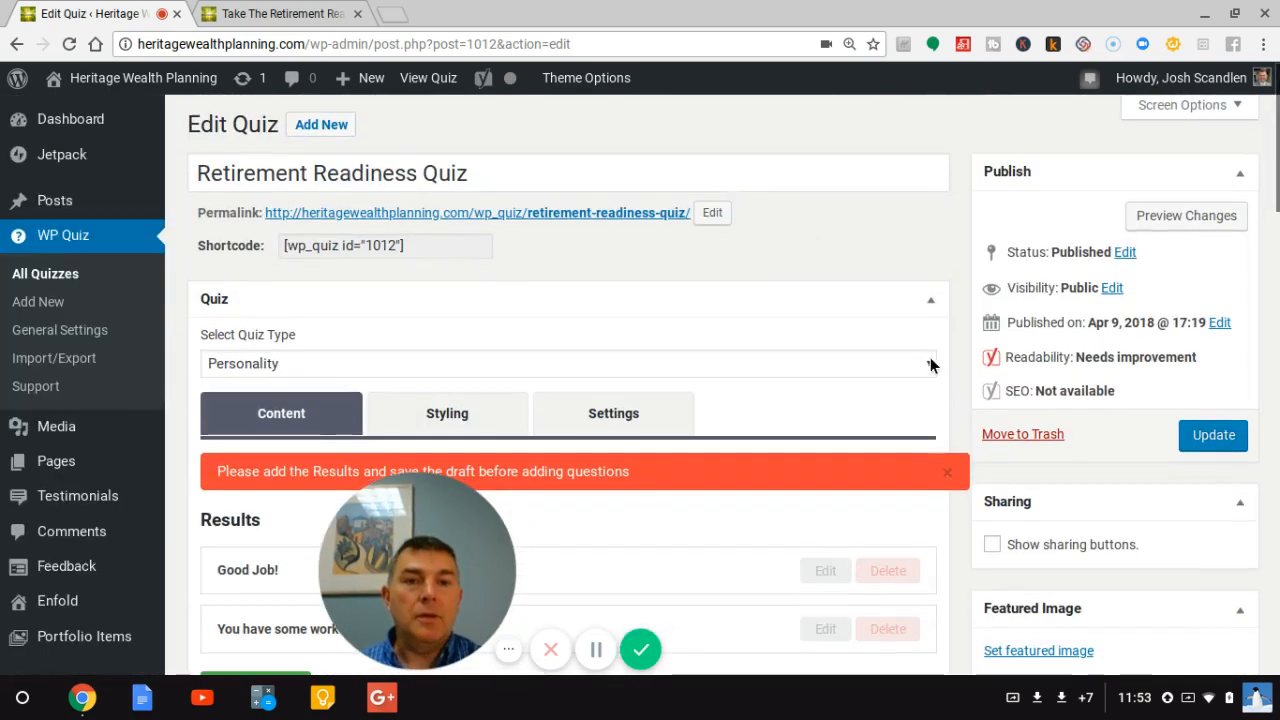
Step: Go to the list of all quizzes, try to view the "3 Question Retirement Quiz" on the site, and return to the list
left_click(37, 287)
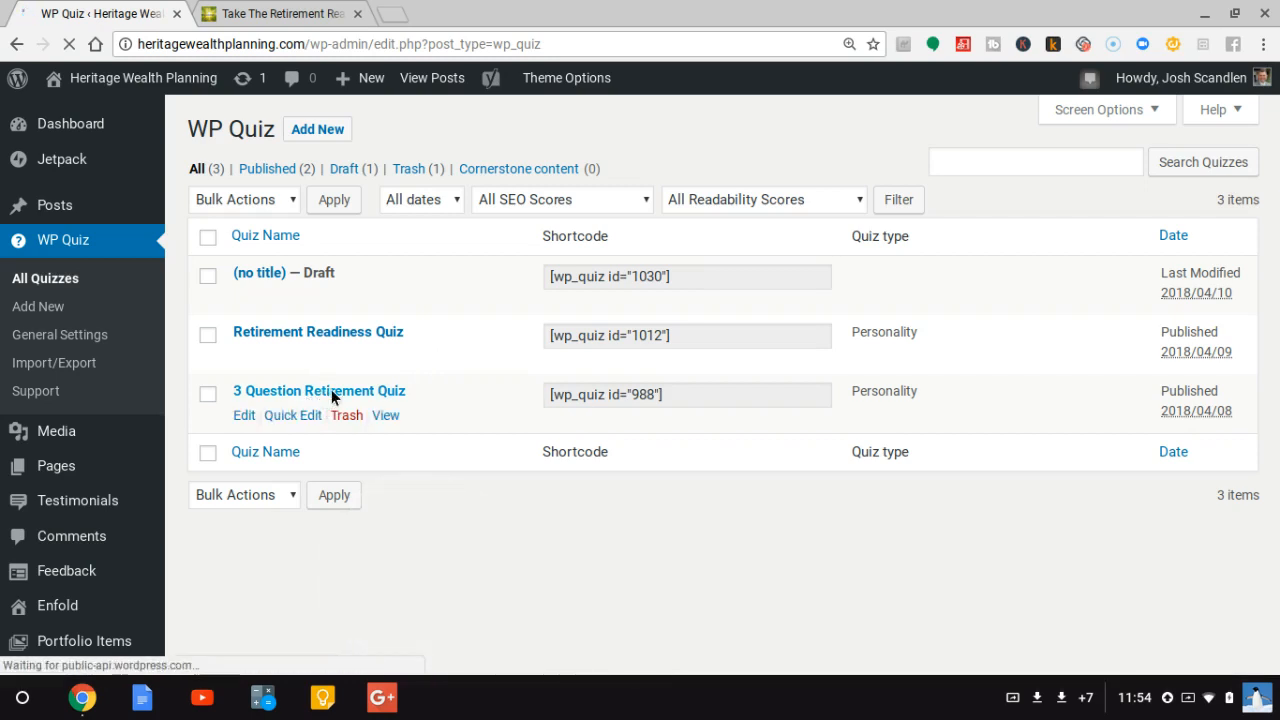
left_click(386, 415)
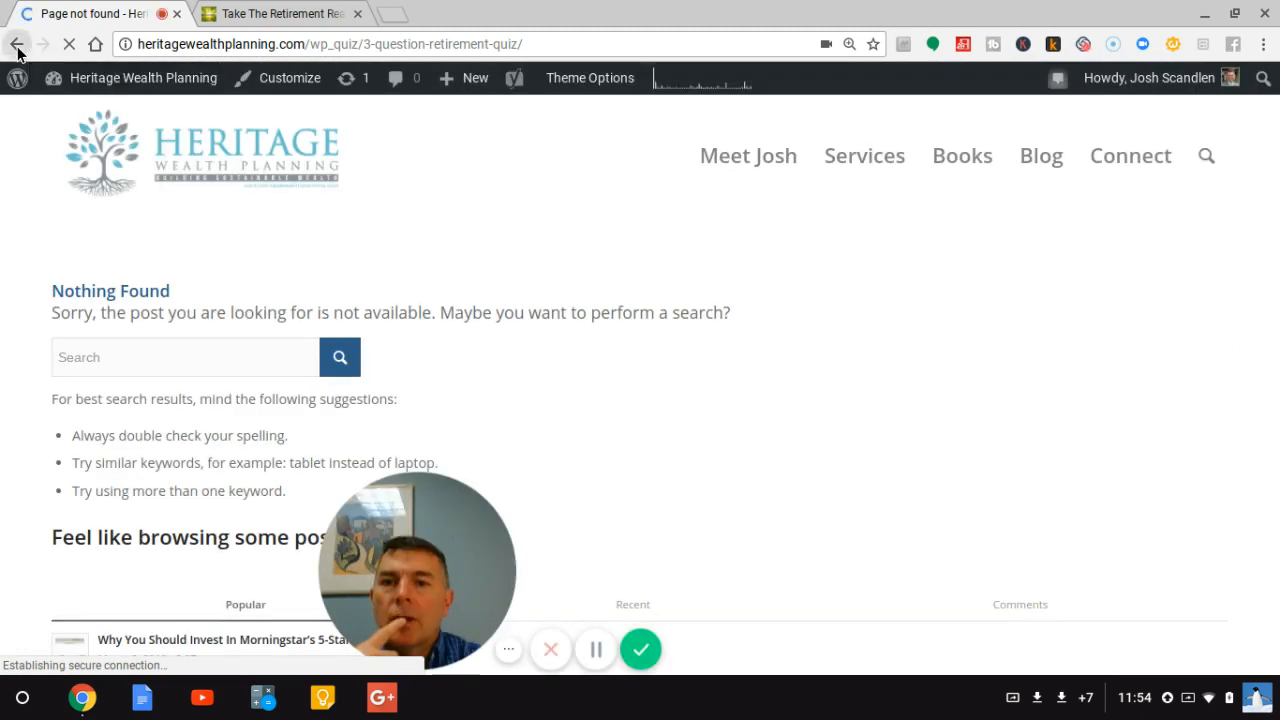
left_click(17, 47)
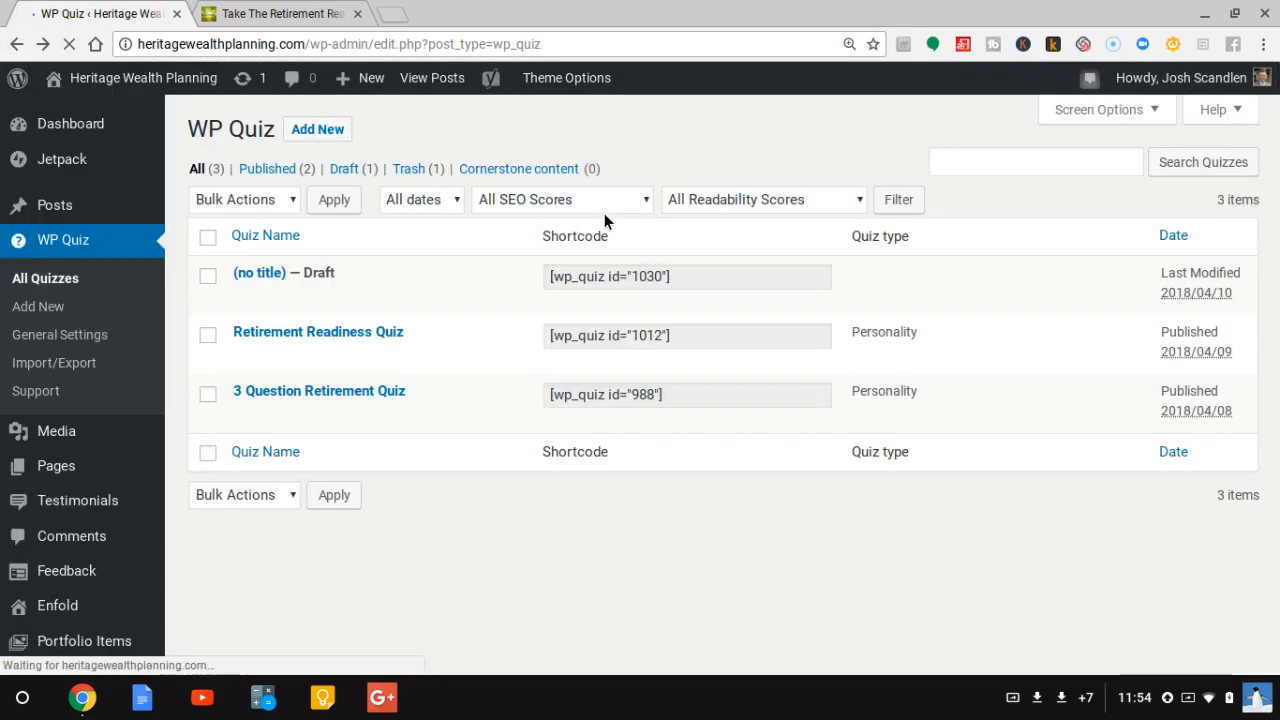
Step: Open the "3 Question Retirement Quiz" for editing
mouse_move(330, 392)
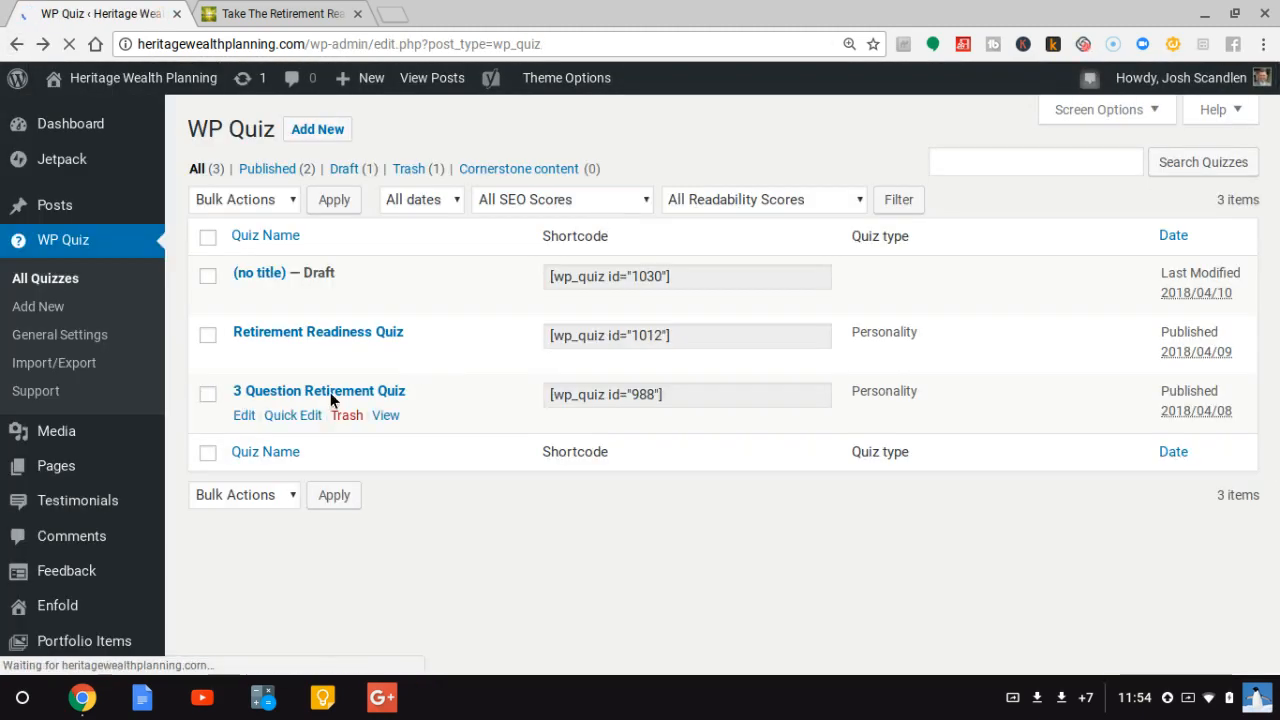
left_click(244, 416)
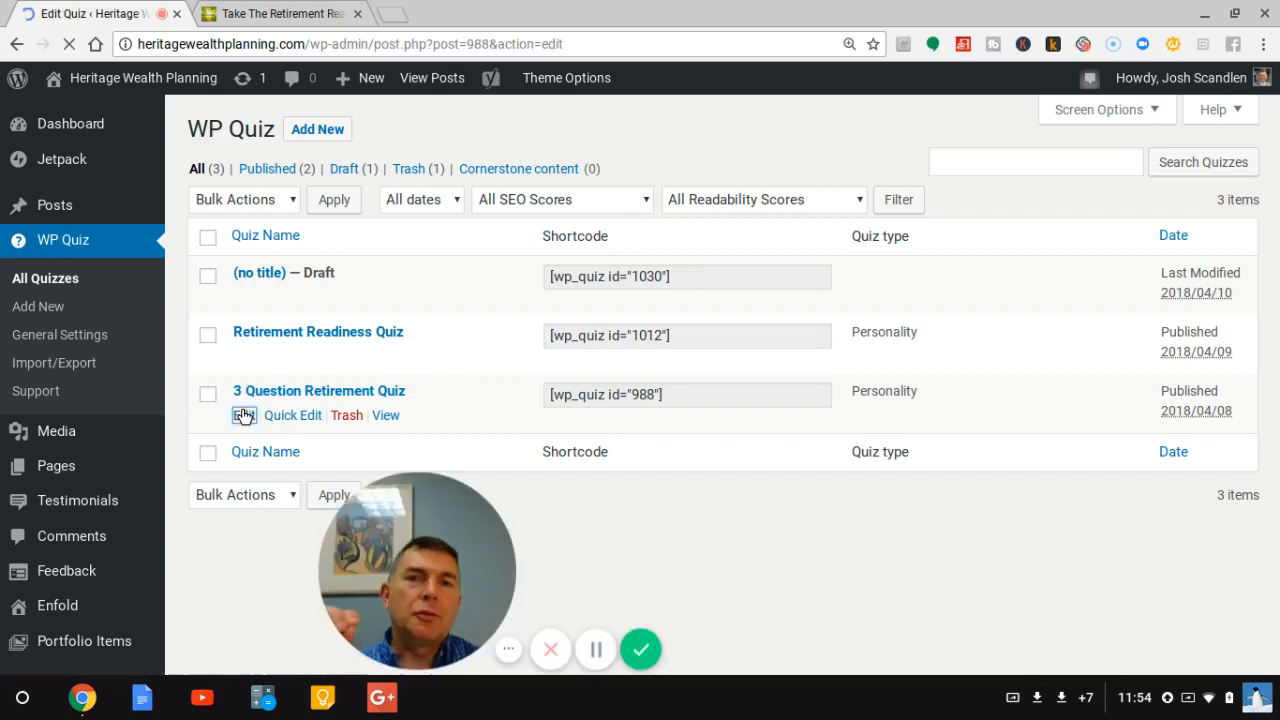